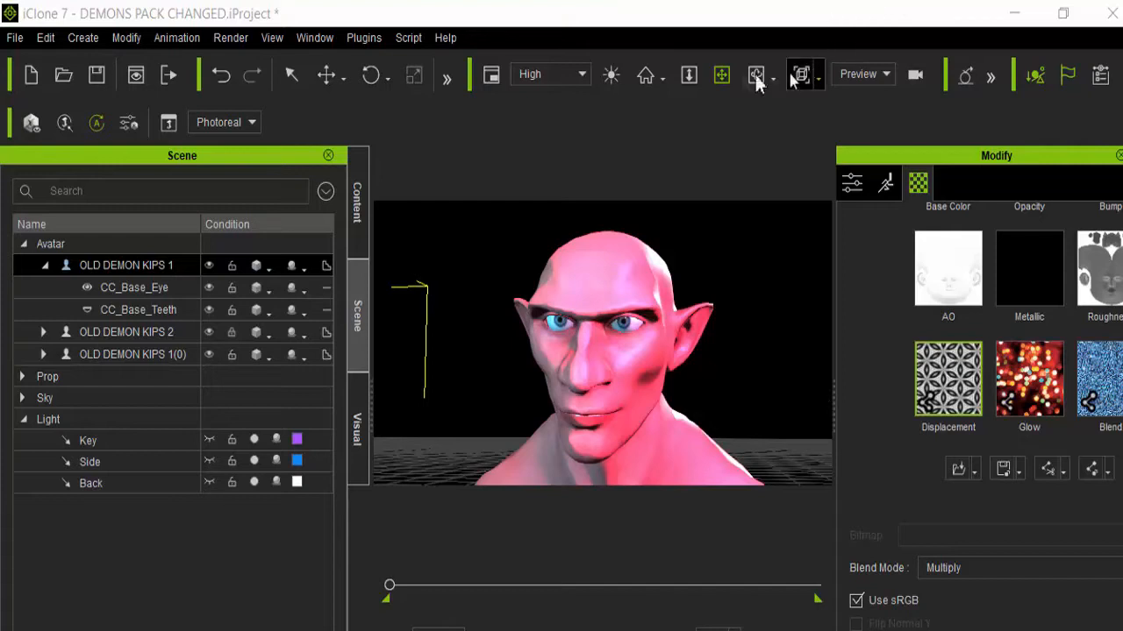
- Look over the smooth pink demon head and the red scaled demon head up close in the scene
{"action": "scroll", "coordinate": [705, 339], "scroll_direction": "up", "scroll_amount": 3}
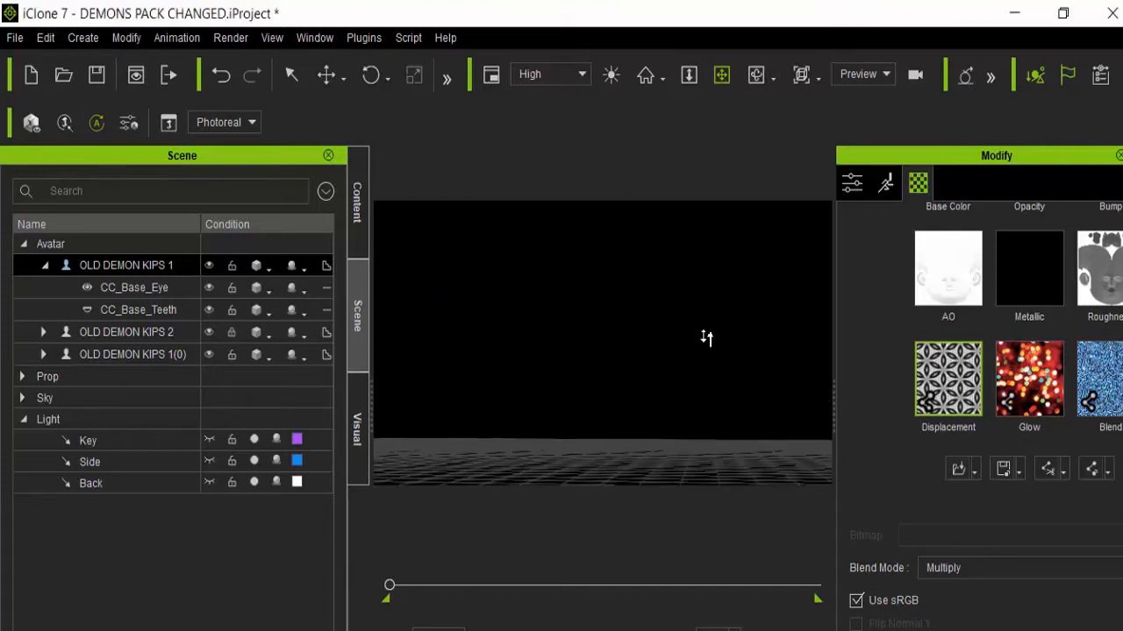
{"action": "scroll", "coordinate": [706, 339], "scroll_direction": "down", "scroll_amount": 2}
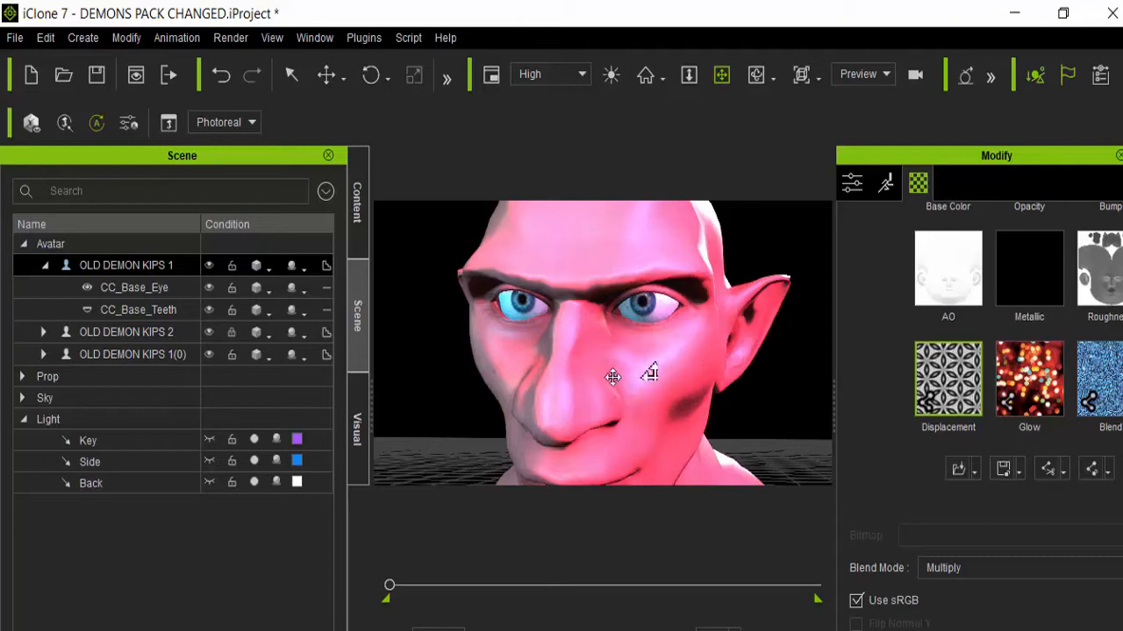
{"action": "scroll", "coordinate": [672, 329], "scroll_direction": "down", "scroll_amount": 3}
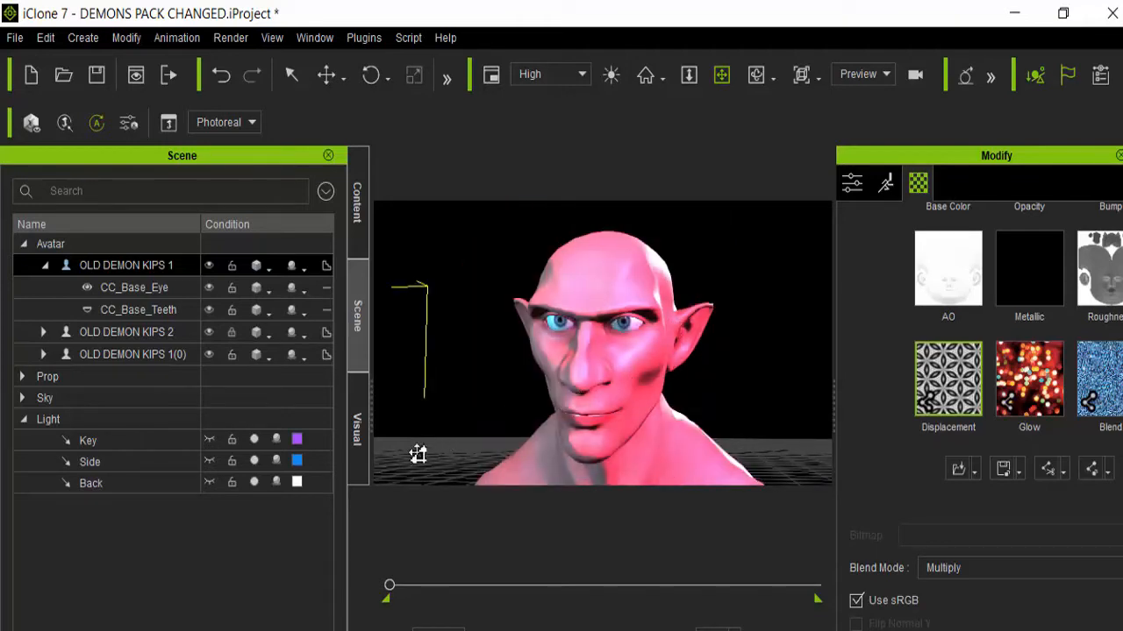
{"action": "left_click_drag", "start_coordinate": [416, 454], "coordinate": [583, 386]}
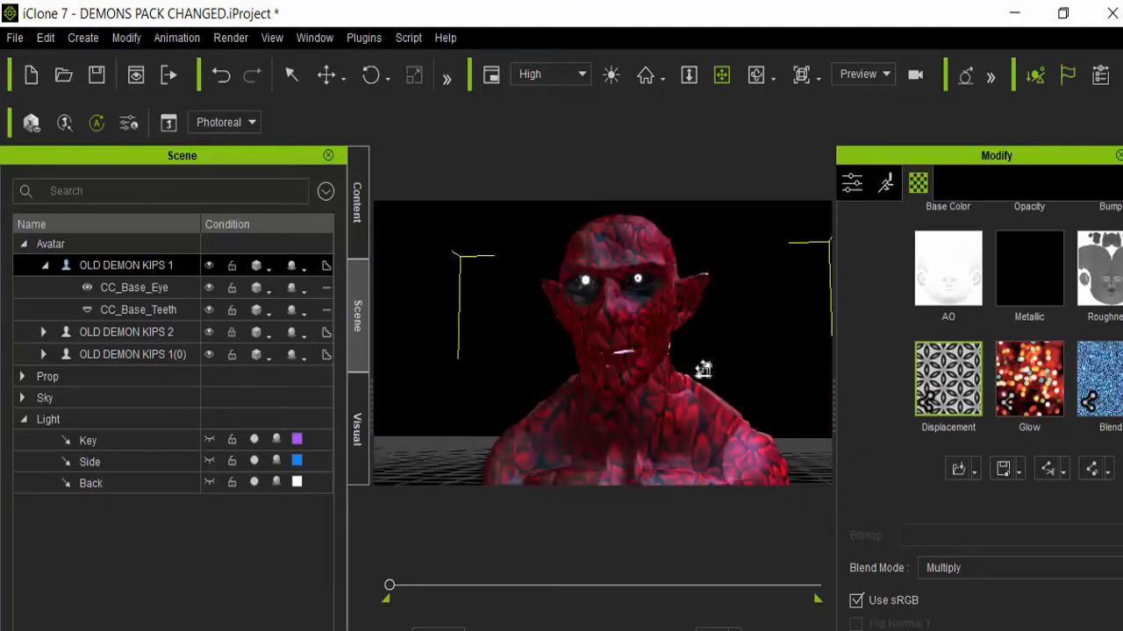
{"action": "left_click_drag", "start_coordinate": [704, 368], "coordinate": [634, 379]}
{"action": "scroll", "coordinate": [722, 365], "scroll_direction": "up", "scroll_amount": 3}
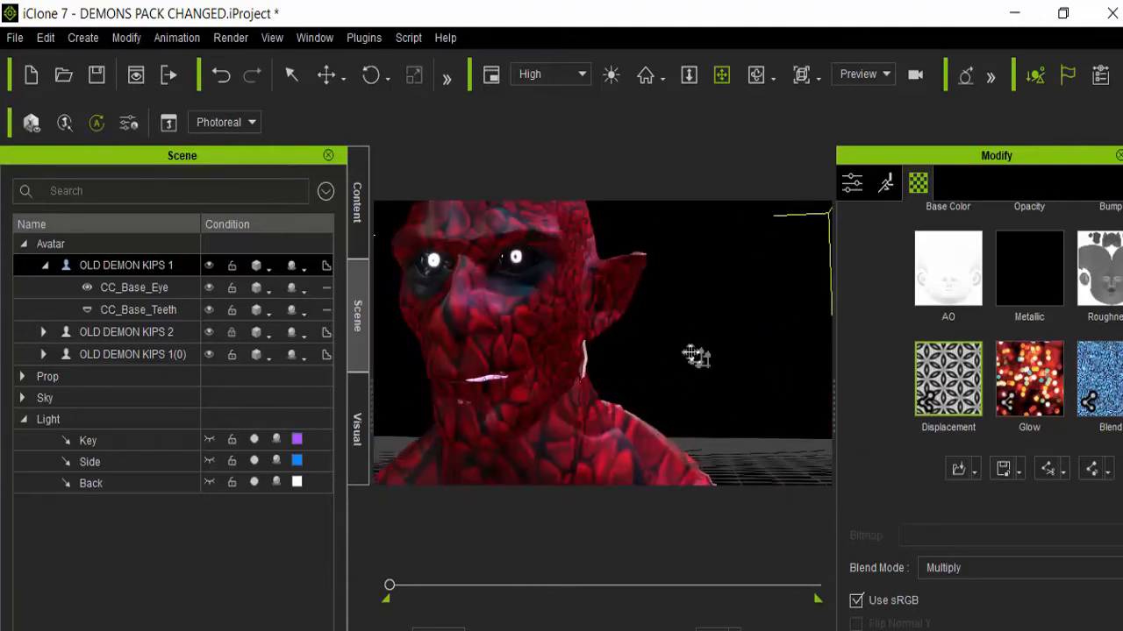
{"action": "left_click_drag", "start_coordinate": [696, 356], "coordinate": [729, 381]}
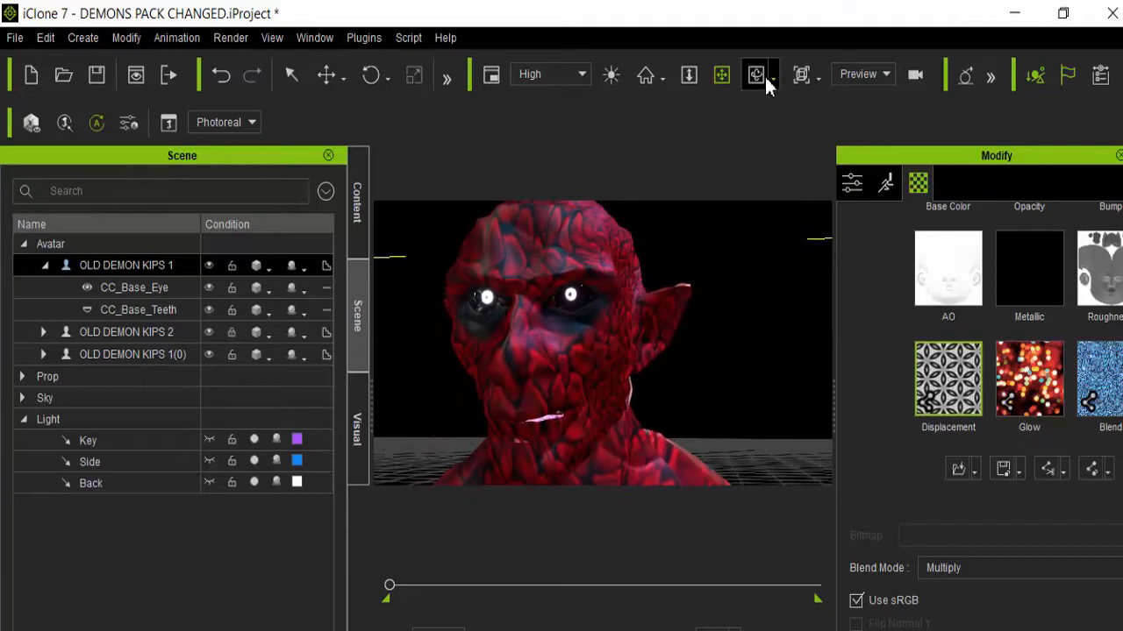
- Examine the material list of OLD DEMON KIPS 1 and the texture maps of its Std_Skin_Head material
{"action": "left_click", "coordinate": [760, 75]}
{"action": "scroll", "coordinate": [884, 336], "scroll_direction": "up", "scroll_amount": 5}
{"action": "scroll", "coordinate": [885, 339], "scroll_direction": "up", "scroll_amount": 3}
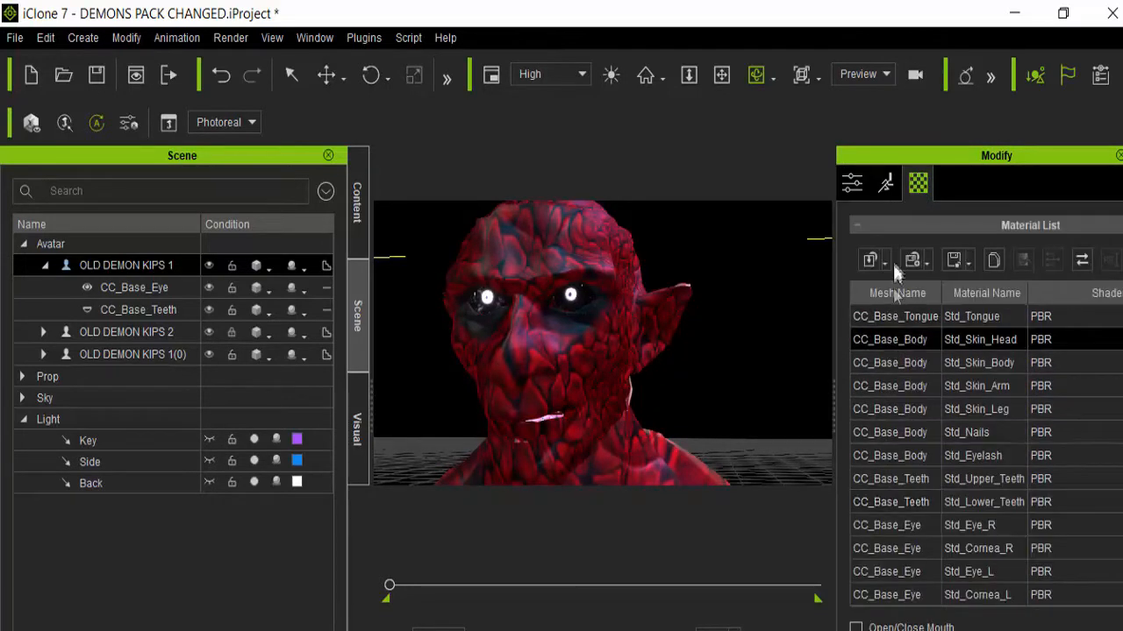
{"action": "scroll", "coordinate": [890, 260], "scroll_direction": "down", "scroll_amount": 1}
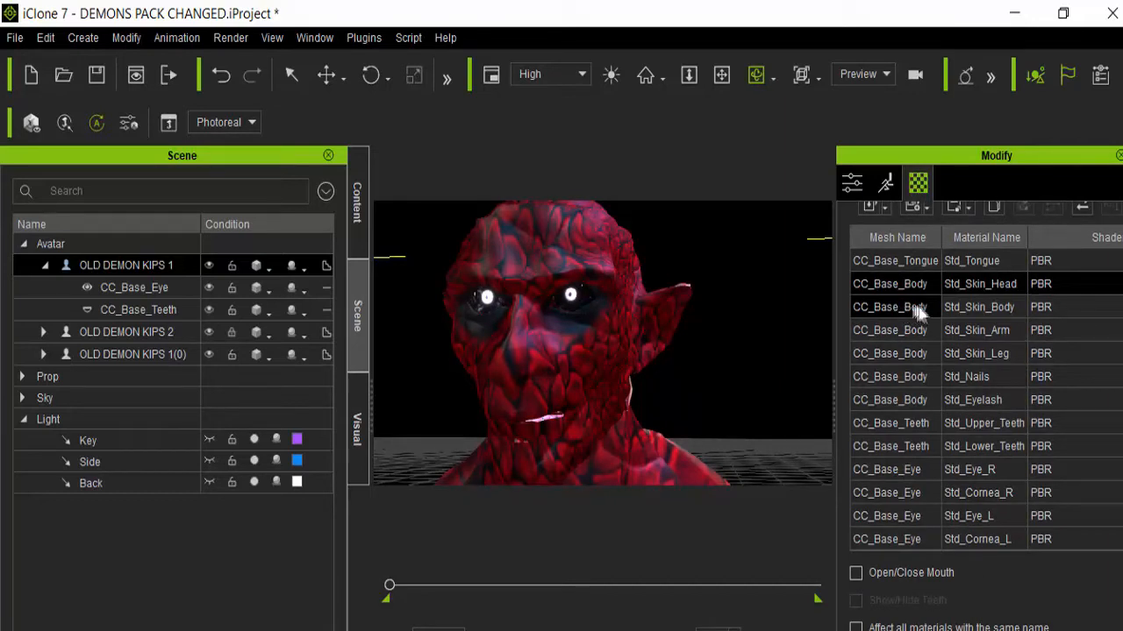
{"action": "scroll", "coordinate": [965, 351], "scroll_direction": "down", "scroll_amount": 5}
{"action": "mouse_move", "coordinate": [947, 393]}
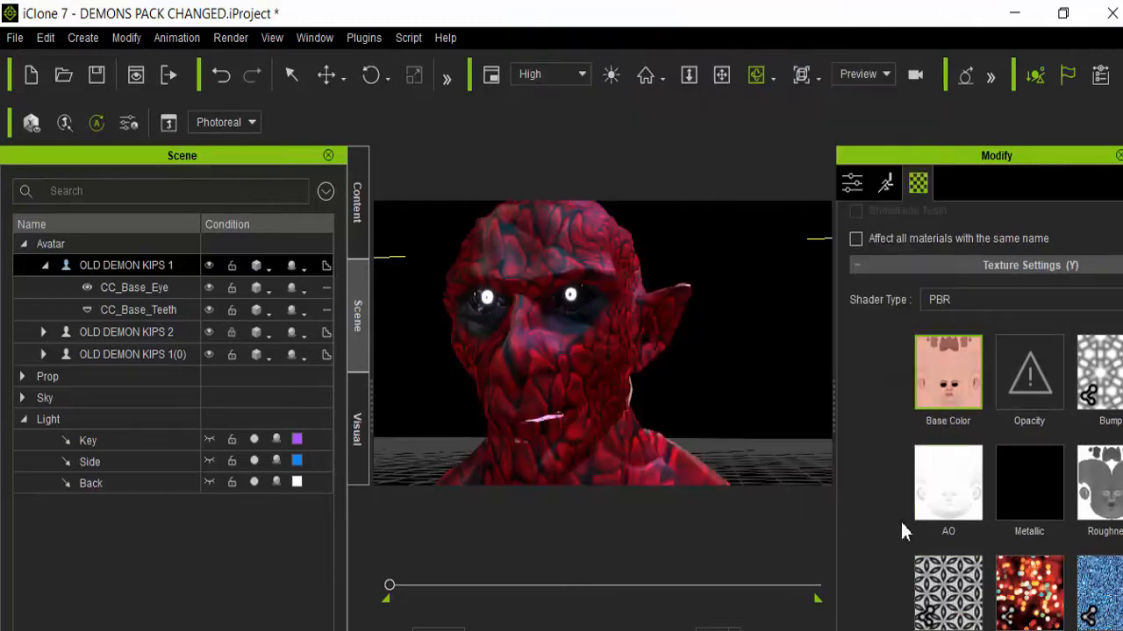
{"action": "scroll", "coordinate": [898, 527], "scroll_direction": "down", "scroll_amount": 3}
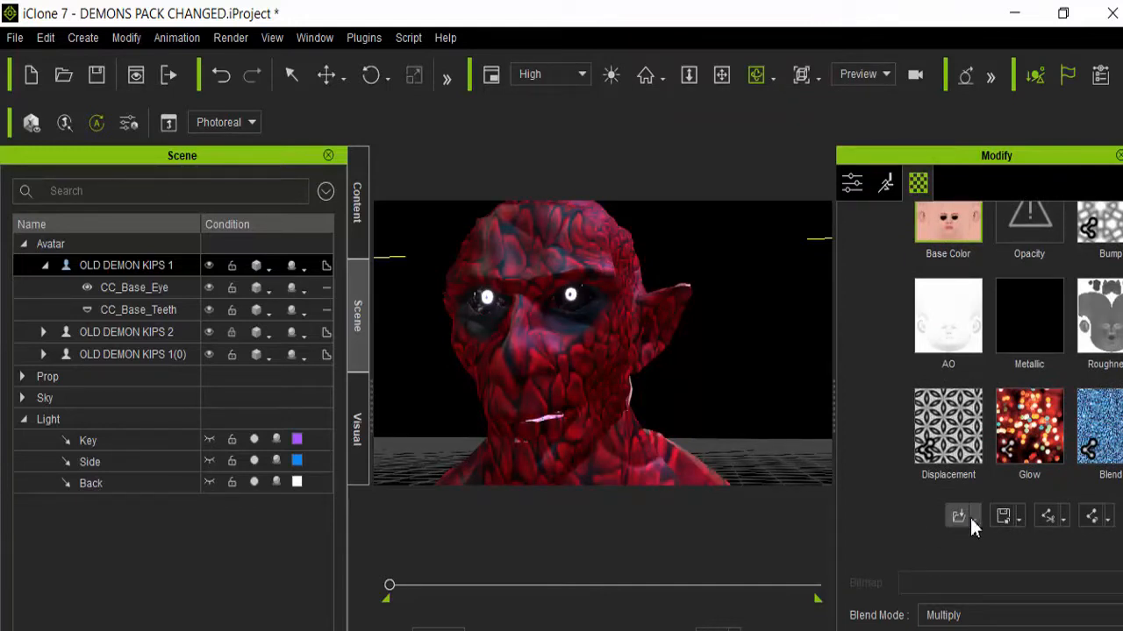
{"action": "scroll", "coordinate": [966, 513], "scroll_direction": "down", "scroll_amount": 2}
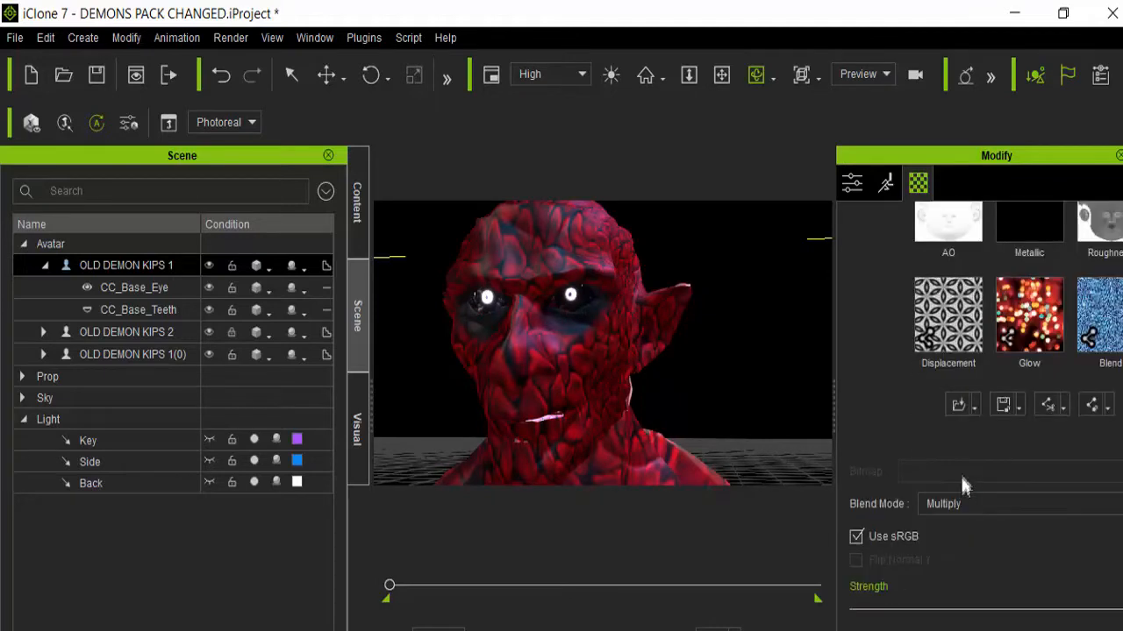
- View the existing JPG eye textures in the DEAD EYES TEXTURES folder through the Save Texture dialog, then close it without saving
{"action": "left_click", "coordinate": [973, 411]}
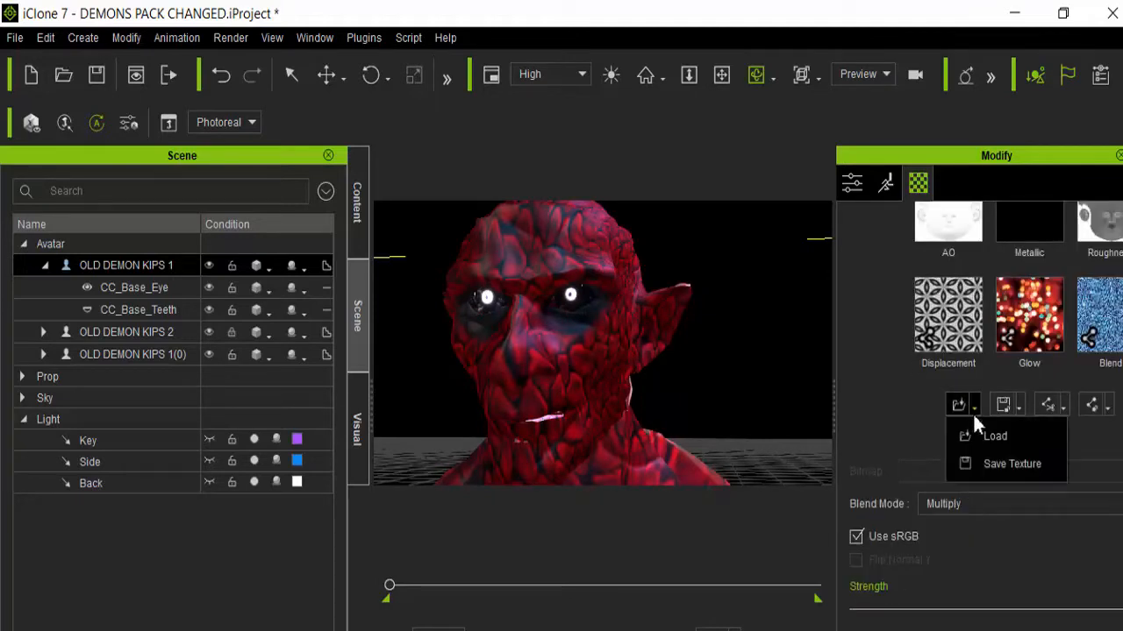
{"action": "left_click", "coordinate": [1008, 470]}
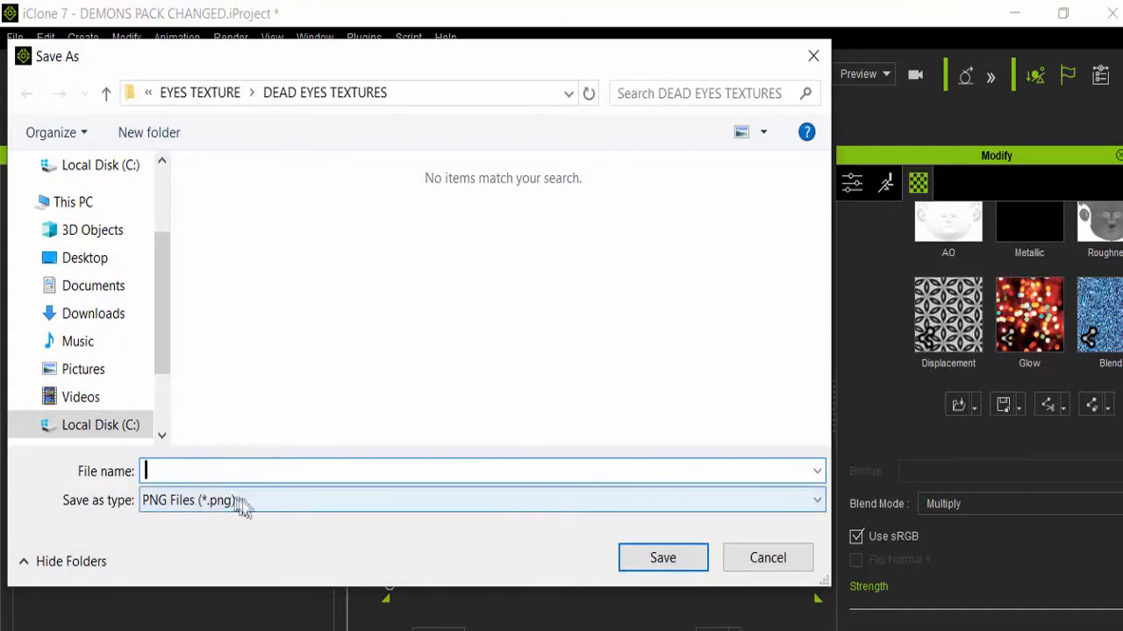
{"action": "left_click", "coordinate": [806, 507]}
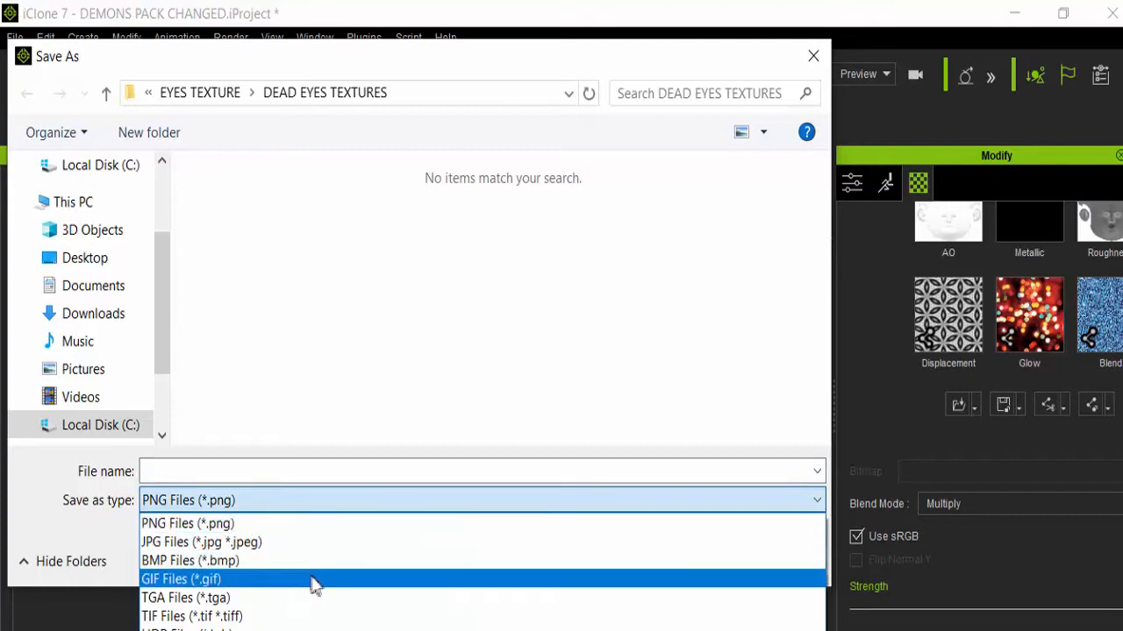
{"action": "left_click", "coordinate": [251, 581]}
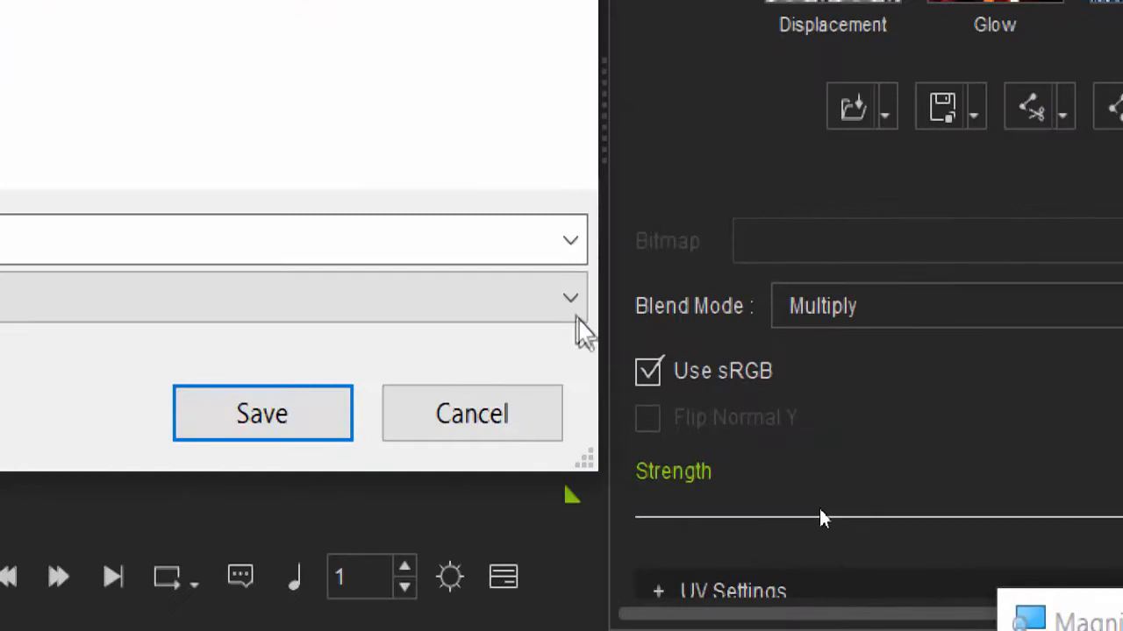
{"action": "left_click", "coordinate": [570, 307]}
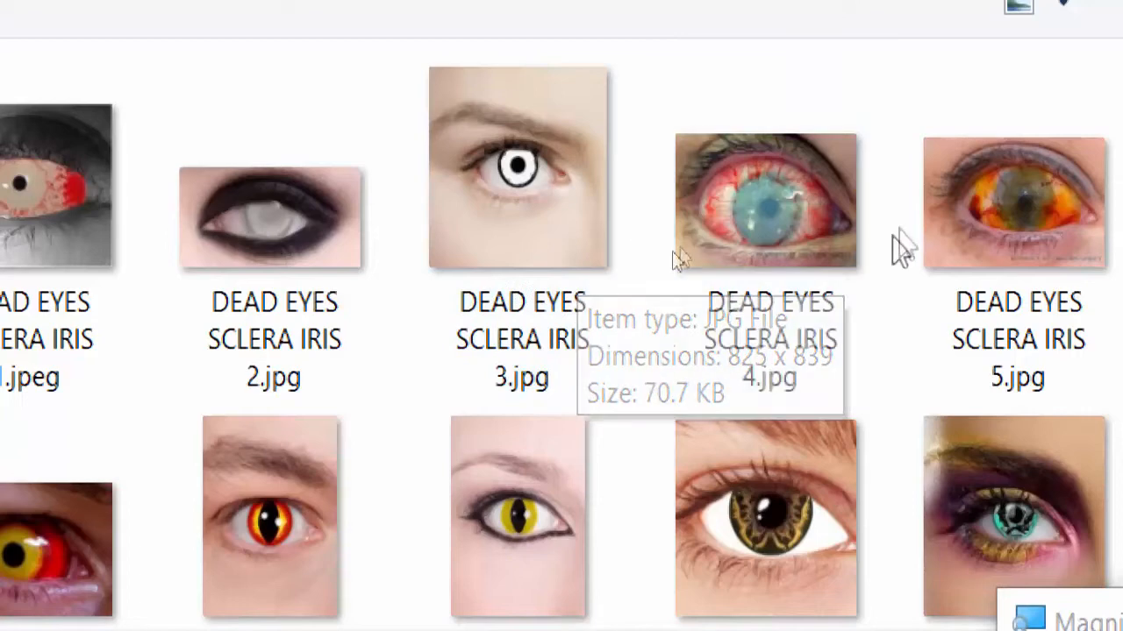
{"action": "scroll", "coordinate": [772, 294], "scroll_direction": "down", "scroll_amount": 5}
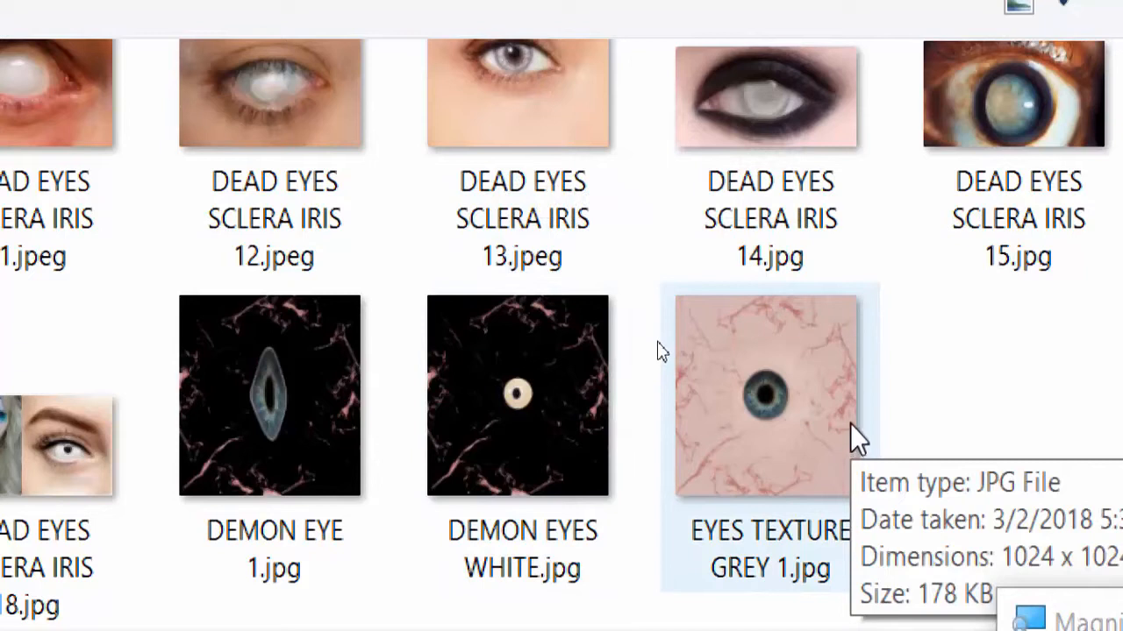
{"action": "left_click", "coordinate": [777, 405]}
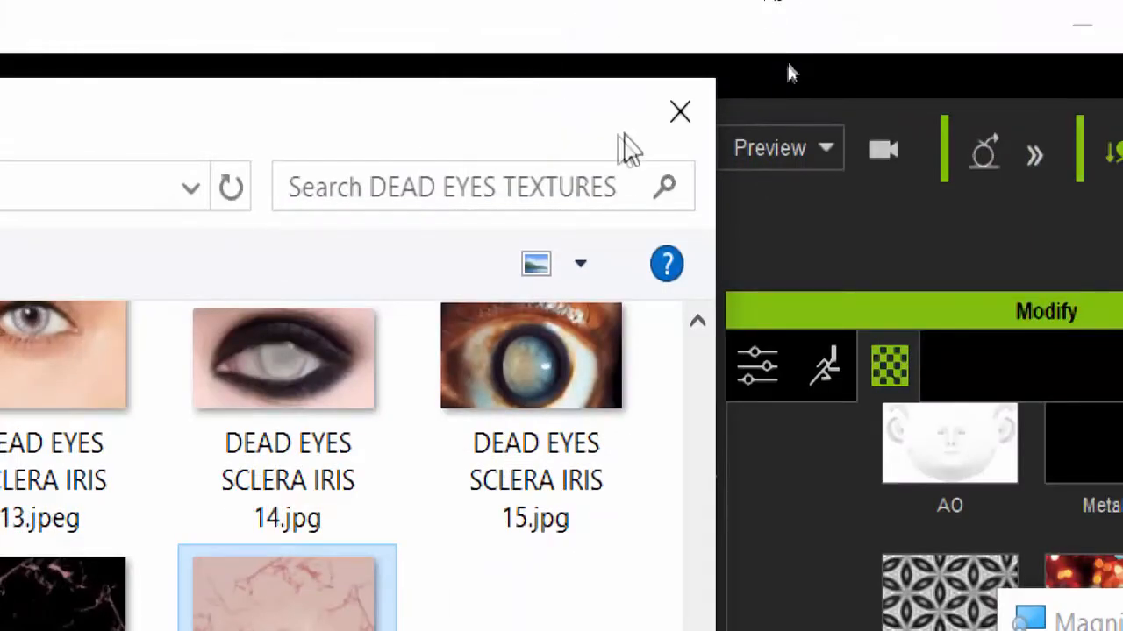
{"action": "left_click", "coordinate": [677, 114]}
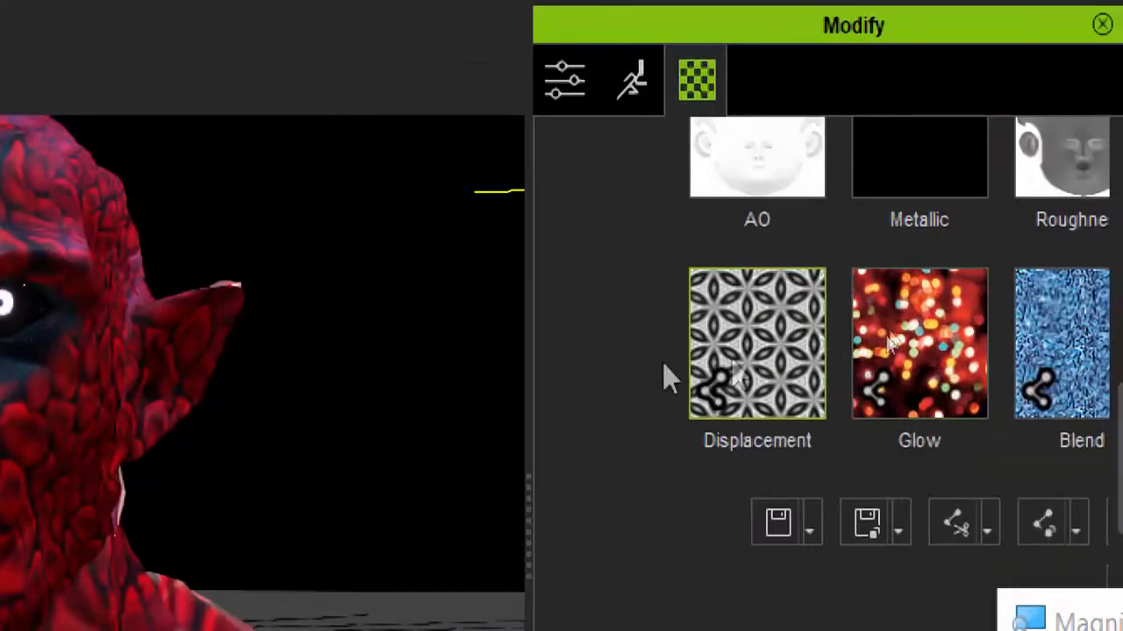
- Widen the material settings area and examine the head's texture maps and the avatar's full material list
{"action": "left_click_drag", "start_coordinate": [528, 368], "coordinate": [364, 357]}
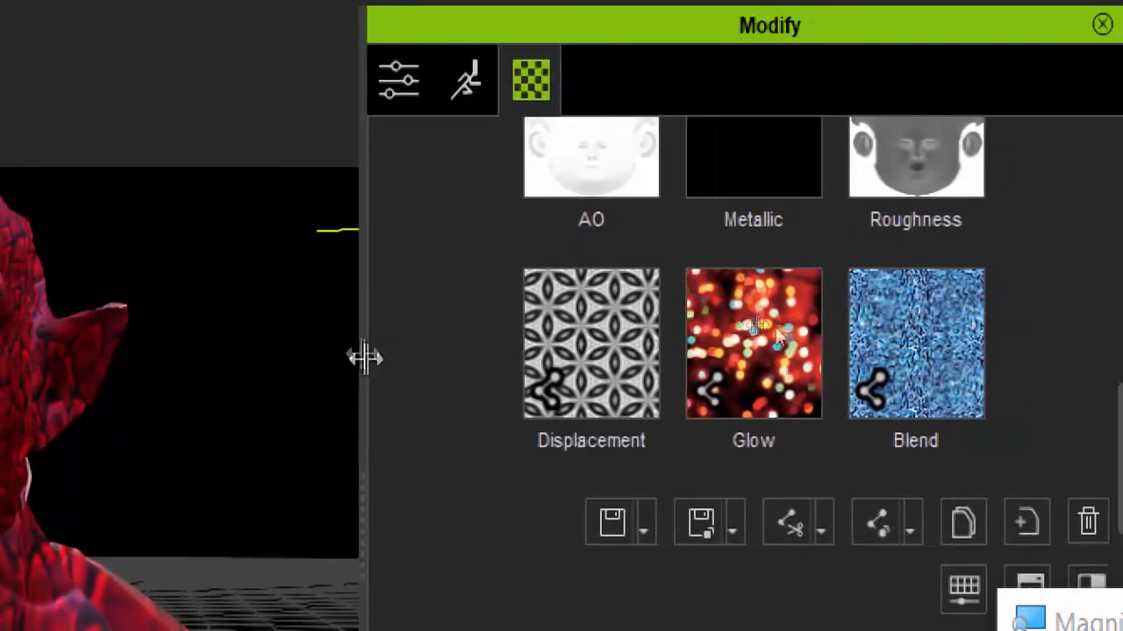
{"action": "scroll", "coordinate": [1068, 405], "scroll_direction": "up", "scroll_amount": 2}
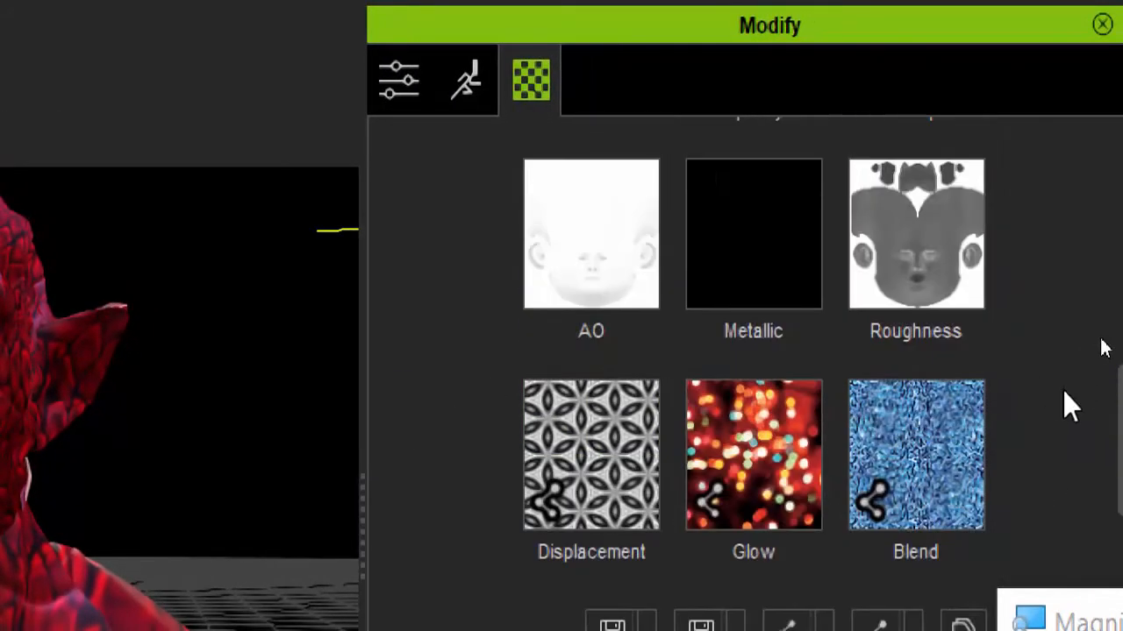
{"action": "scroll", "coordinate": [1058, 392], "scroll_direction": "up", "scroll_amount": 3}
{"action": "scroll", "coordinate": [1054, 393], "scroll_direction": "down", "scroll_amount": 1}
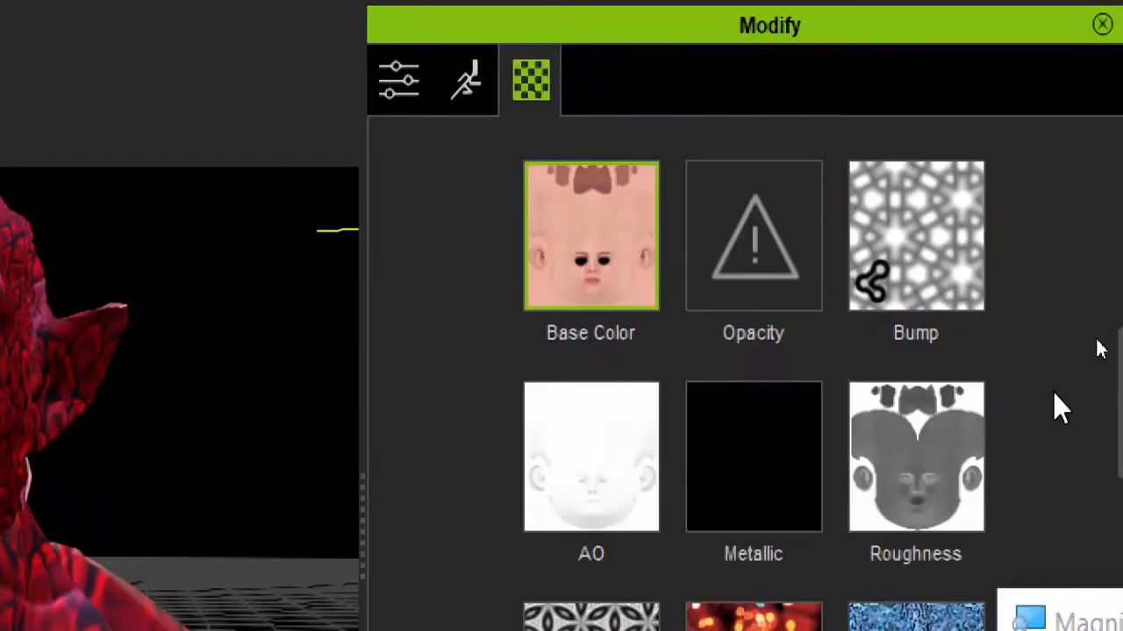
{"action": "scroll", "coordinate": [453, 399], "scroll_direction": "up", "scroll_amount": 10}
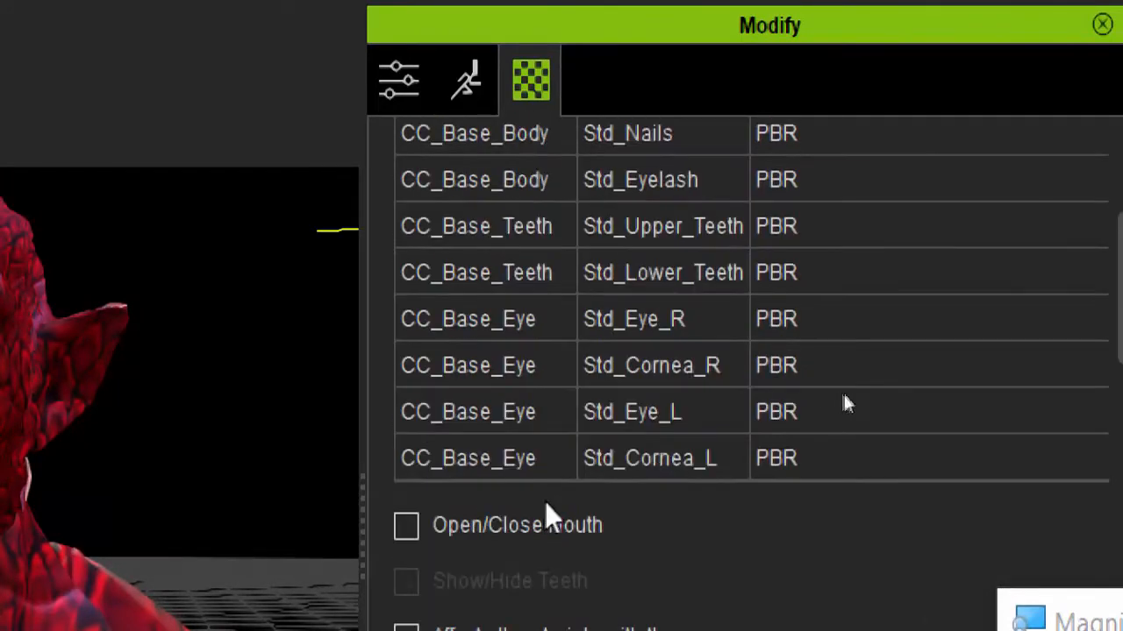
{"action": "scroll", "coordinate": [546, 503], "scroll_direction": "down", "scroll_amount": 4}
{"action": "scroll", "coordinate": [517, 517], "scroll_direction": "up", "scroll_amount": 4}
{"action": "scroll", "coordinate": [491, 508], "scroll_direction": "up", "scroll_amount": 4}
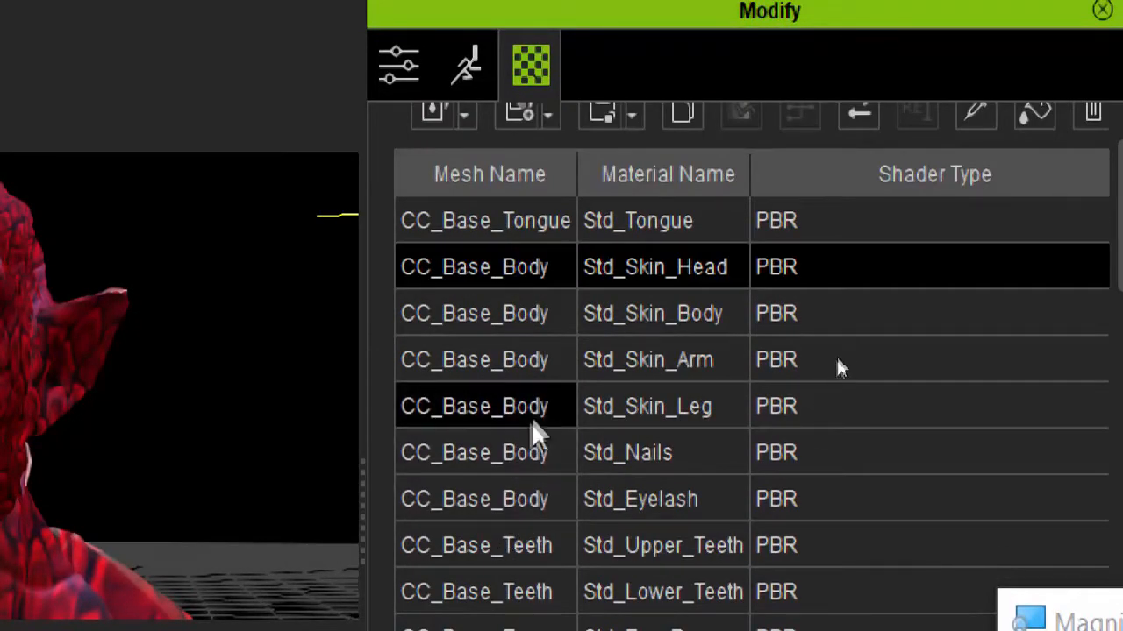
{"action": "scroll", "coordinate": [623, 474], "scroll_direction": "down", "scroll_amount": 3}
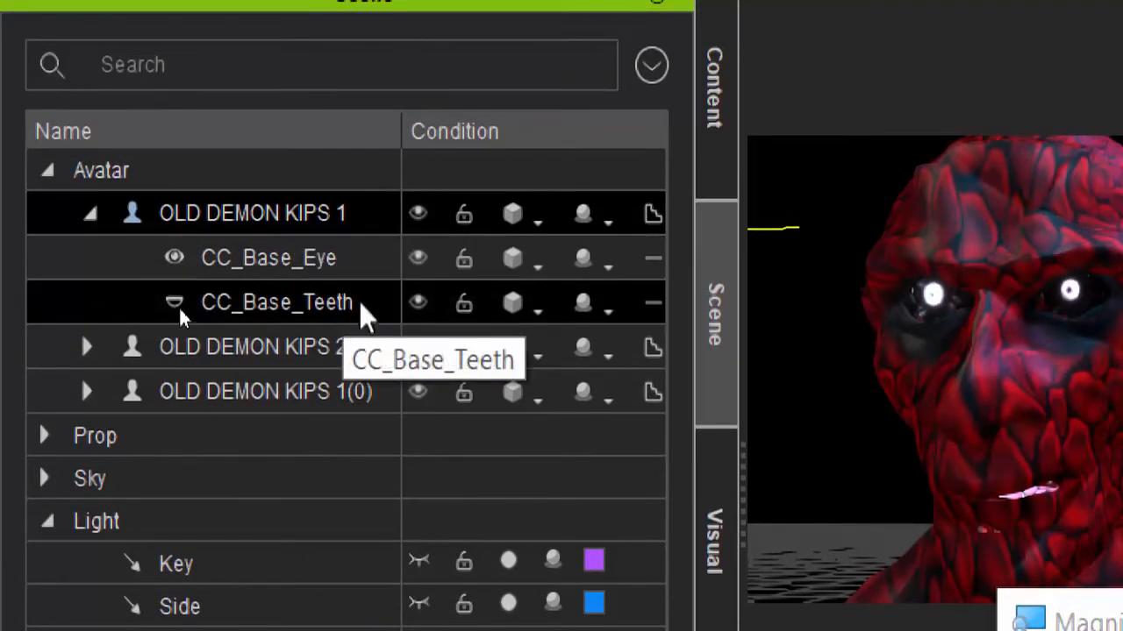
- Select the CC_Base_Eye mesh of OLD DEMON KIPS 1 to show its eye materials and base texture
{"action": "left_click", "coordinate": [331, 263]}
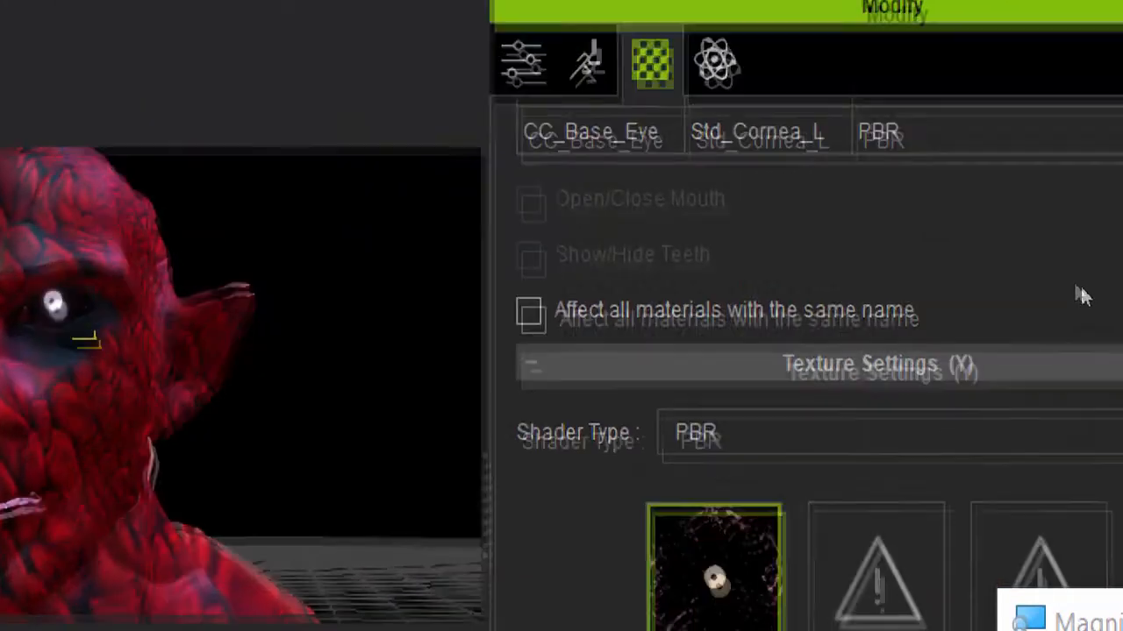
{"action": "scroll", "coordinate": [821, 378], "scroll_direction": "up", "scroll_amount": 3}
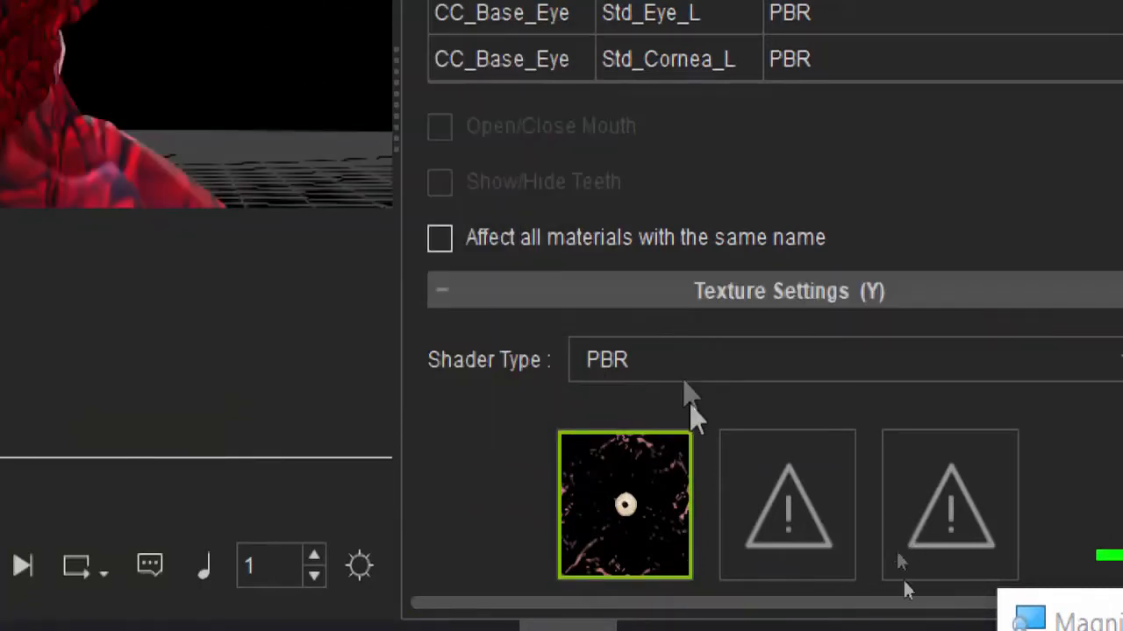
- Switch to Photoshop and, in DEMON EYES.psd, hide Layer 2, Layer 3 and Layer 5 and show Layer 1
{"action": "key", "text": "alt+Tab"}
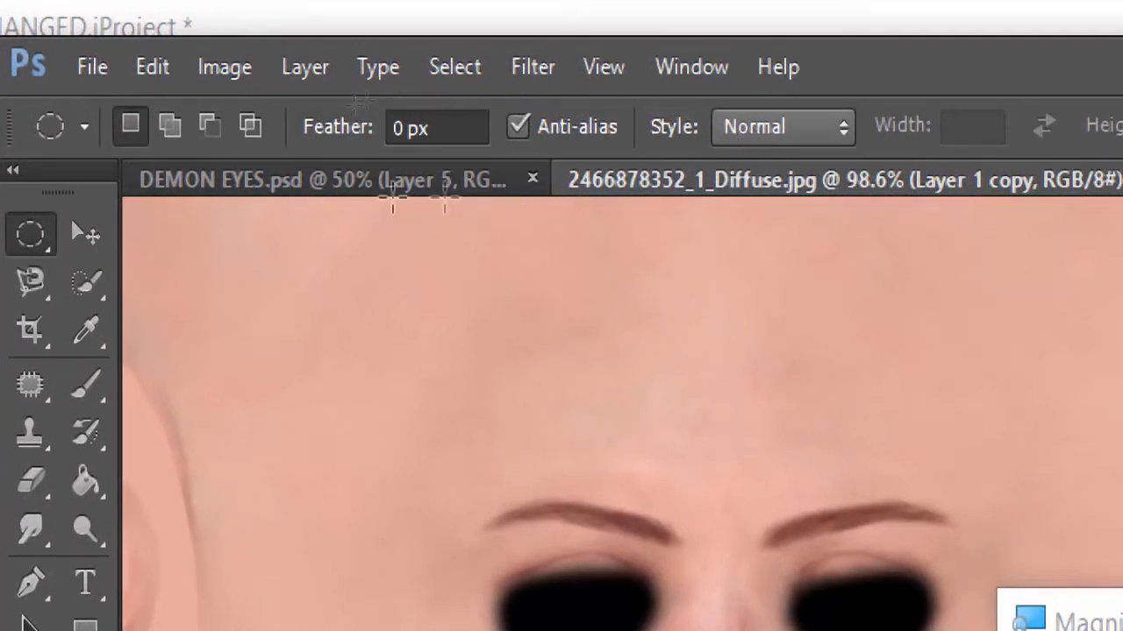
{"action": "left_click", "coordinate": [367, 185]}
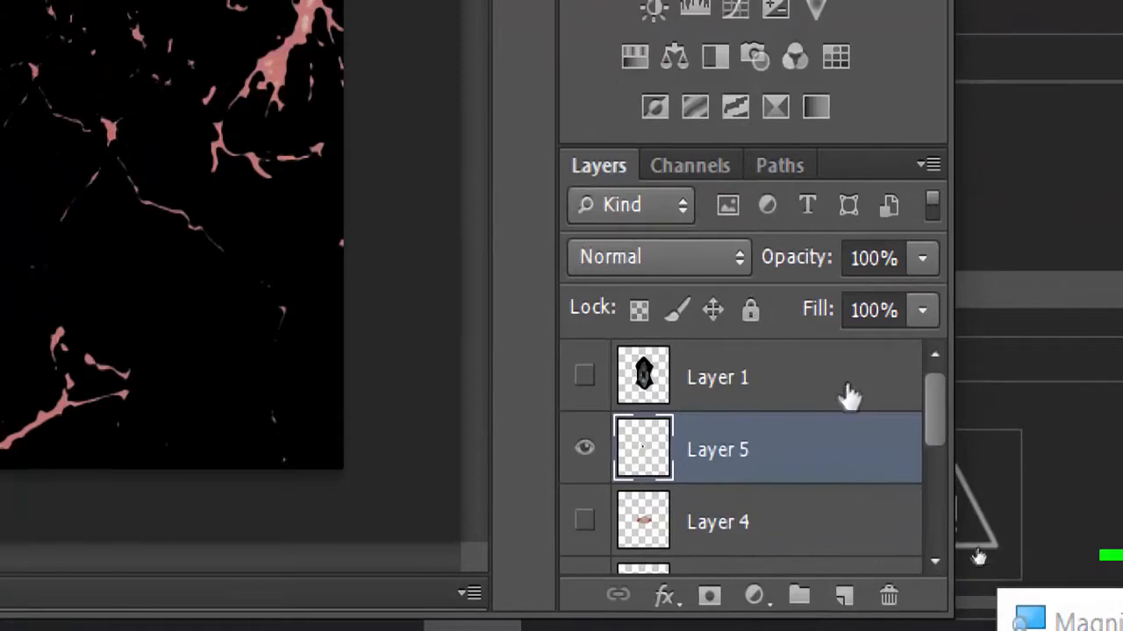
{"action": "left_click_drag", "start_coordinate": [942, 399], "coordinate": [965, 574]}
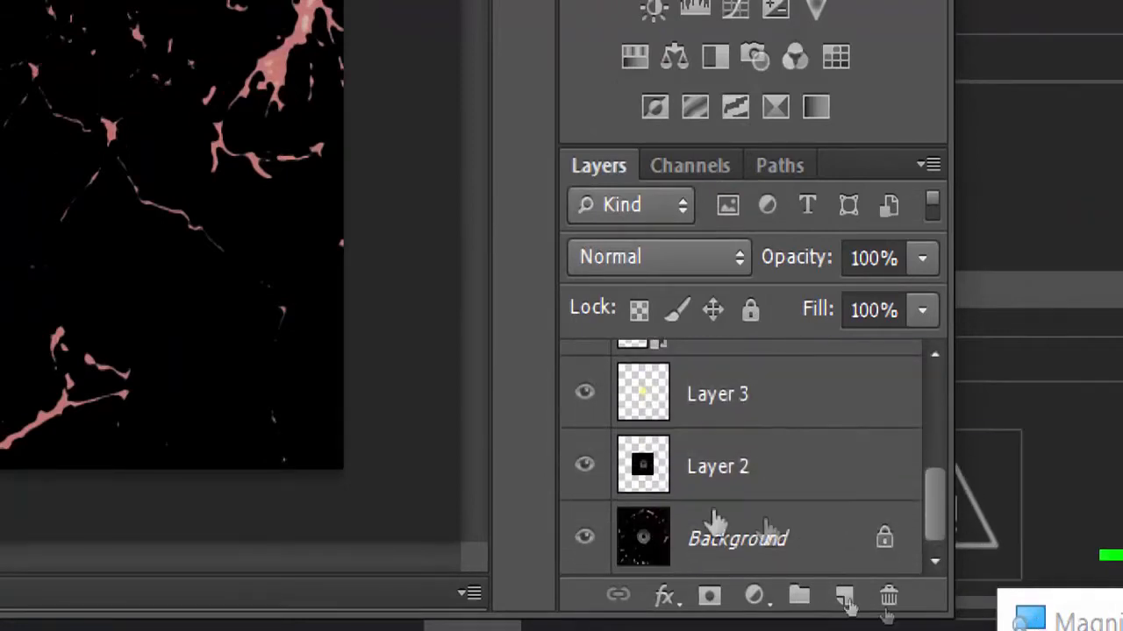
{"action": "left_click", "coordinate": [585, 466]}
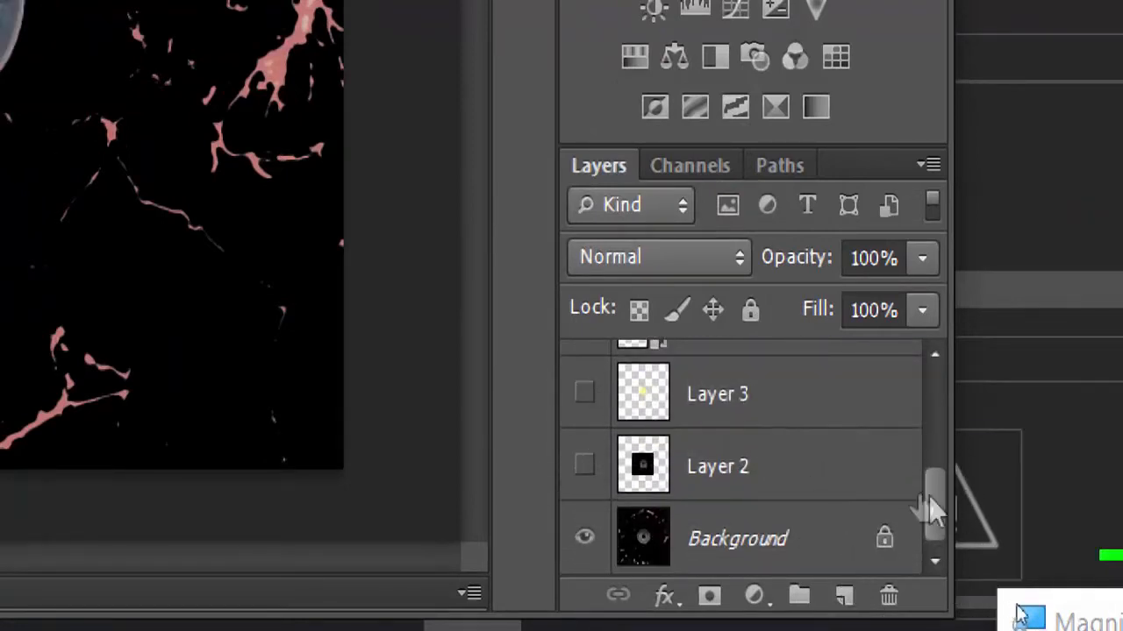
{"action": "left_click_drag", "start_coordinate": [935, 491], "coordinate": [944, 372]}
{"action": "left_click", "coordinate": [584, 449]}
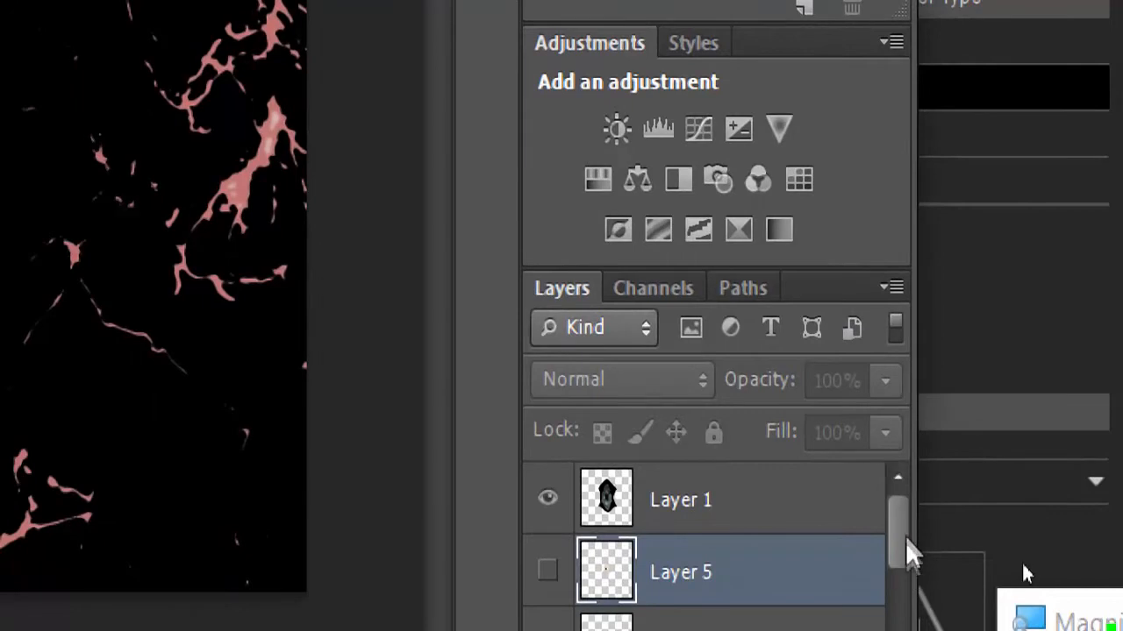
{"action": "left_click_drag", "start_coordinate": [904, 507], "coordinate": [908, 609]}
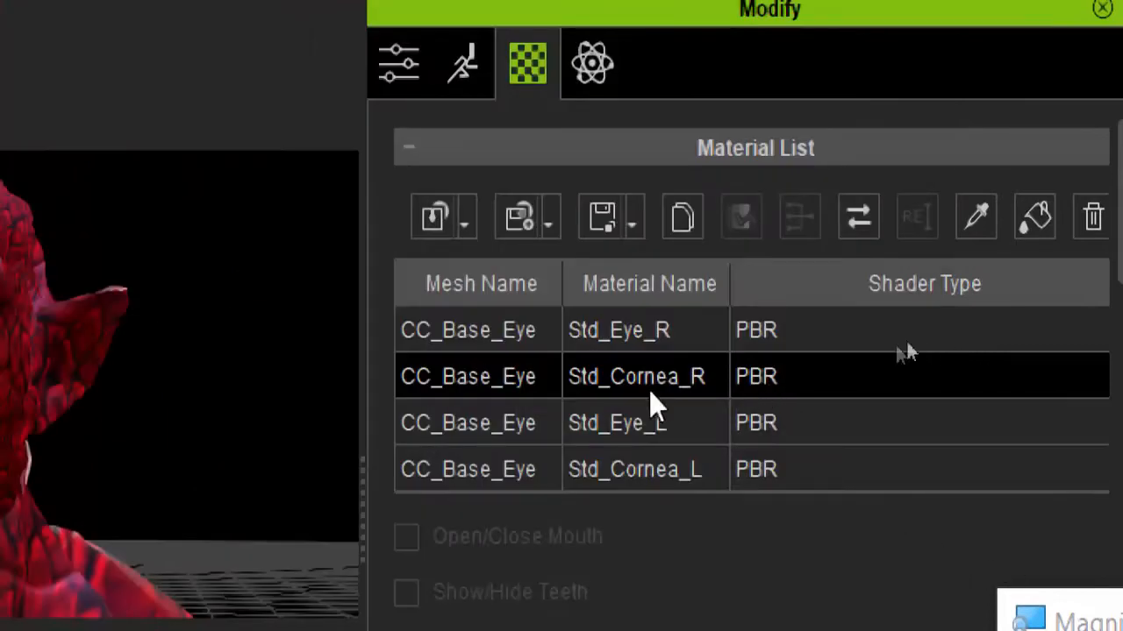
- Examine the avatar's eye materials by selecting Std_Eye_R, Std_Cornea_R and Std_Eye_L in turn
{"action": "left_click", "coordinate": [675, 332]}
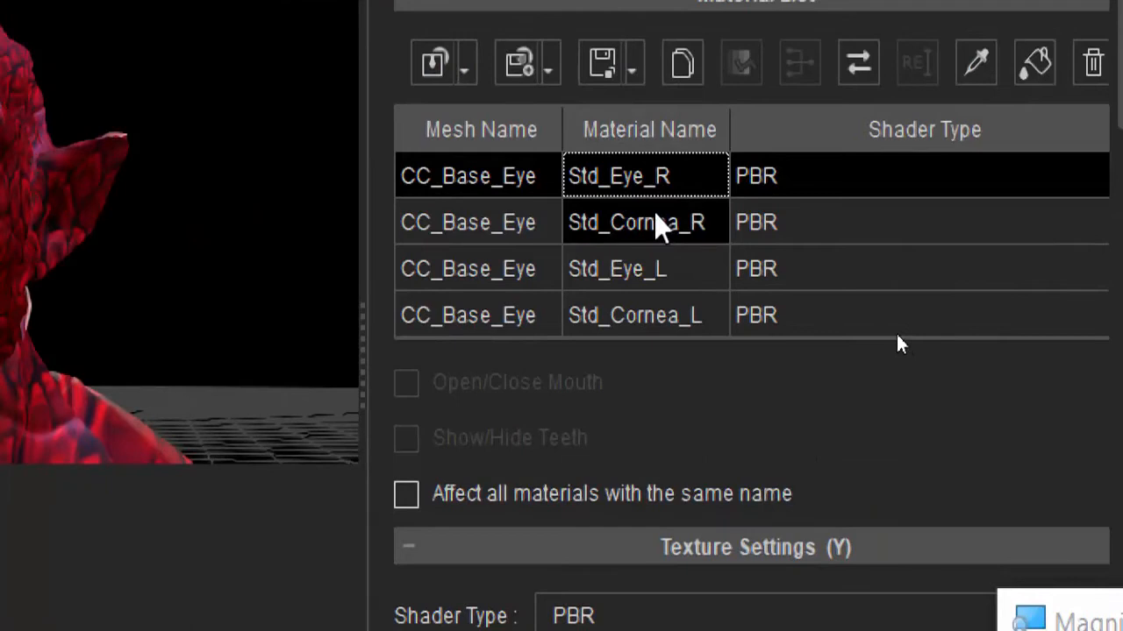
{"action": "left_click", "coordinate": [657, 223]}
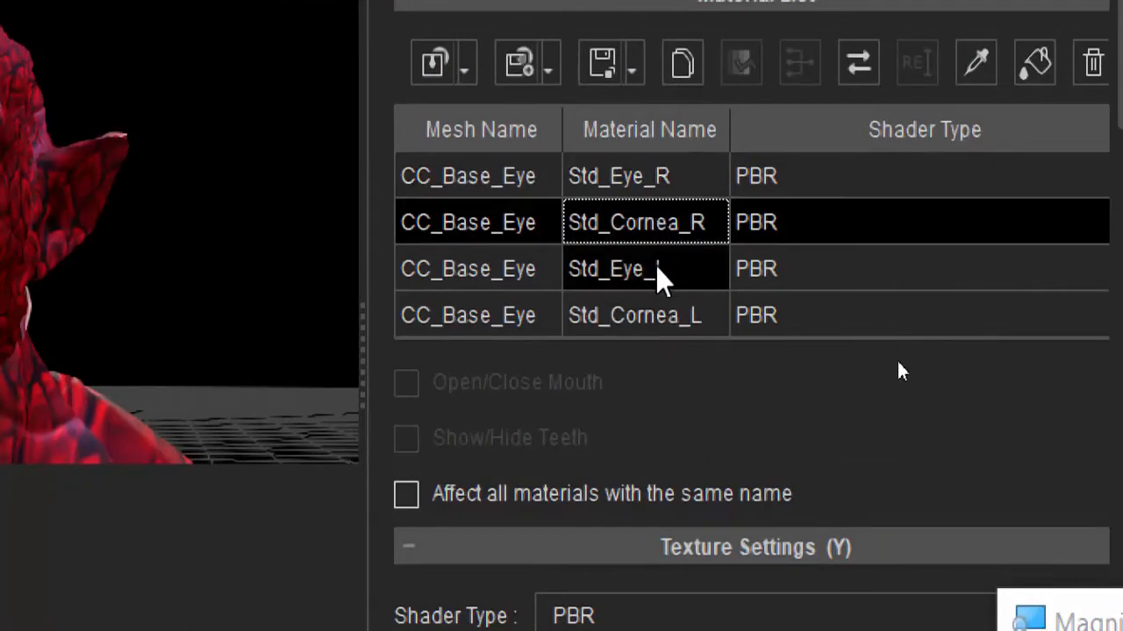
{"action": "left_click", "coordinate": [655, 265]}
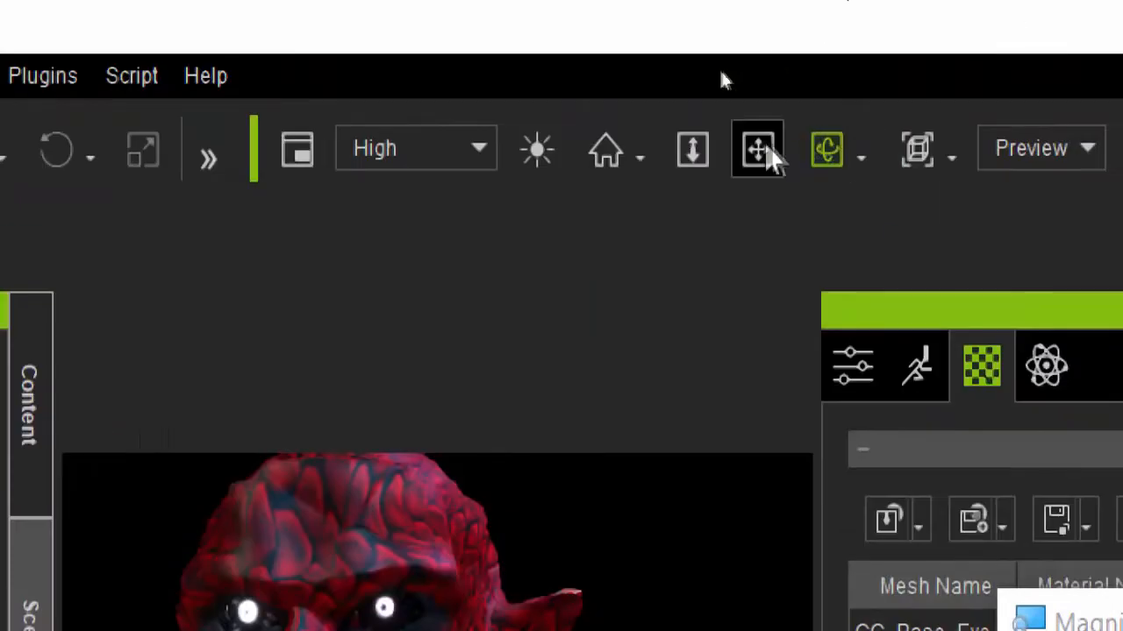
- Move over to the OLD DEMON KIPS 2 avatar, expand it in the scene list and select its CC_Base_Eye mesh
{"action": "left_click", "coordinate": [759, 149]}
{"action": "left_click_drag", "start_coordinate": [475, 576], "coordinate": [449, 527]}
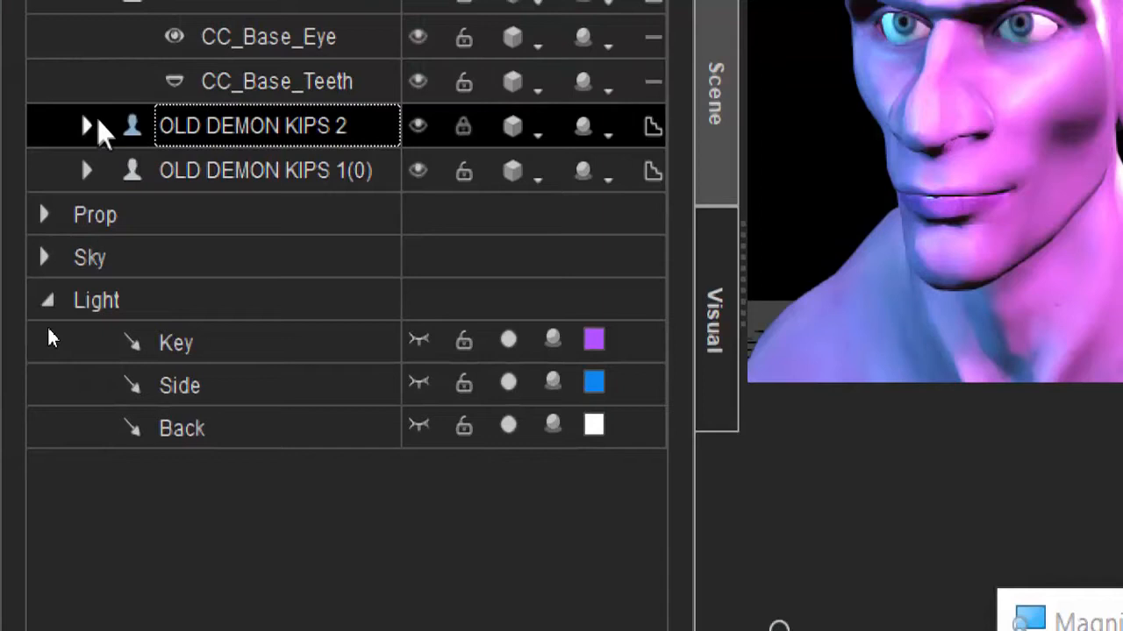
{"action": "left_click", "coordinate": [90, 125]}
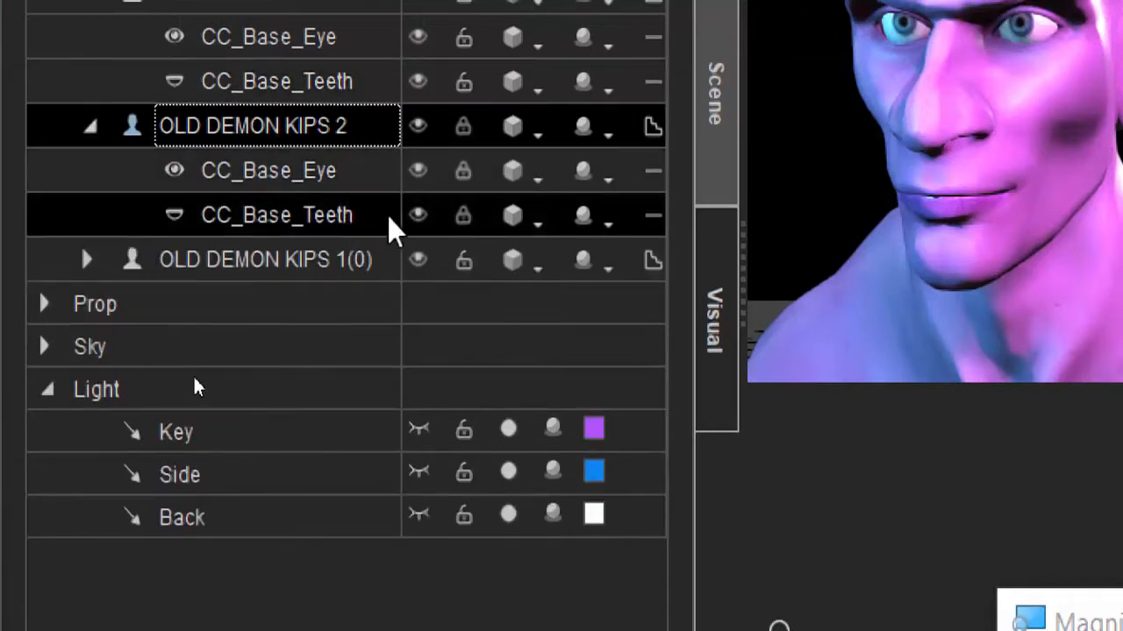
{"action": "left_click", "coordinate": [354, 175]}
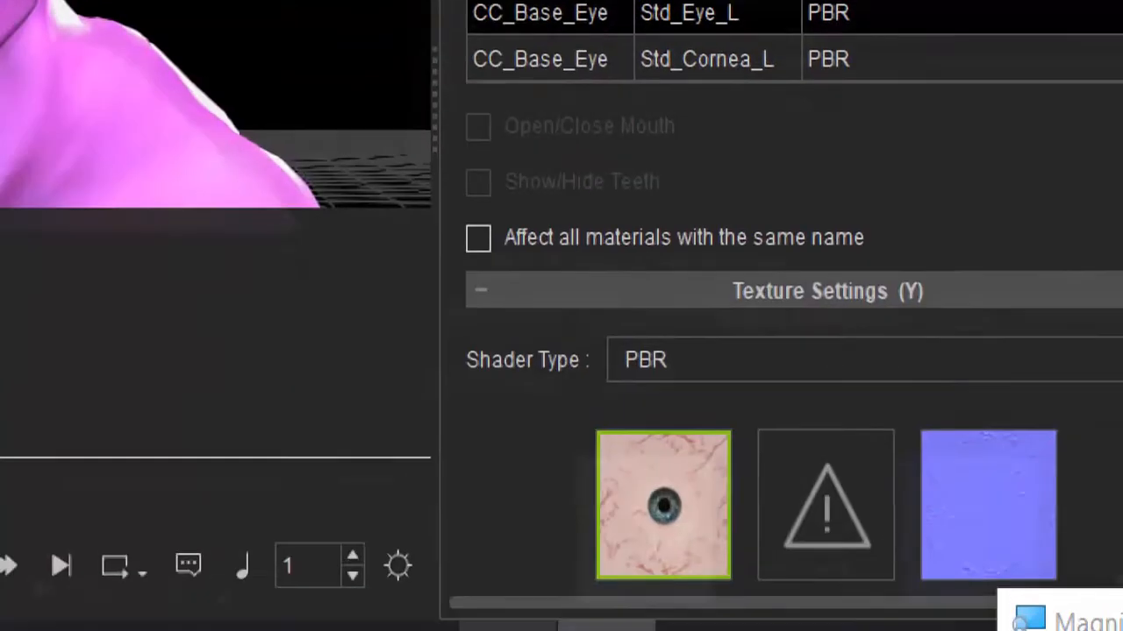
- Send the eye's Base Color texture from the texture settings to Photoshop for external editing
{"action": "scroll", "coordinate": [545, 527], "scroll_direction": "down", "scroll_amount": 3}
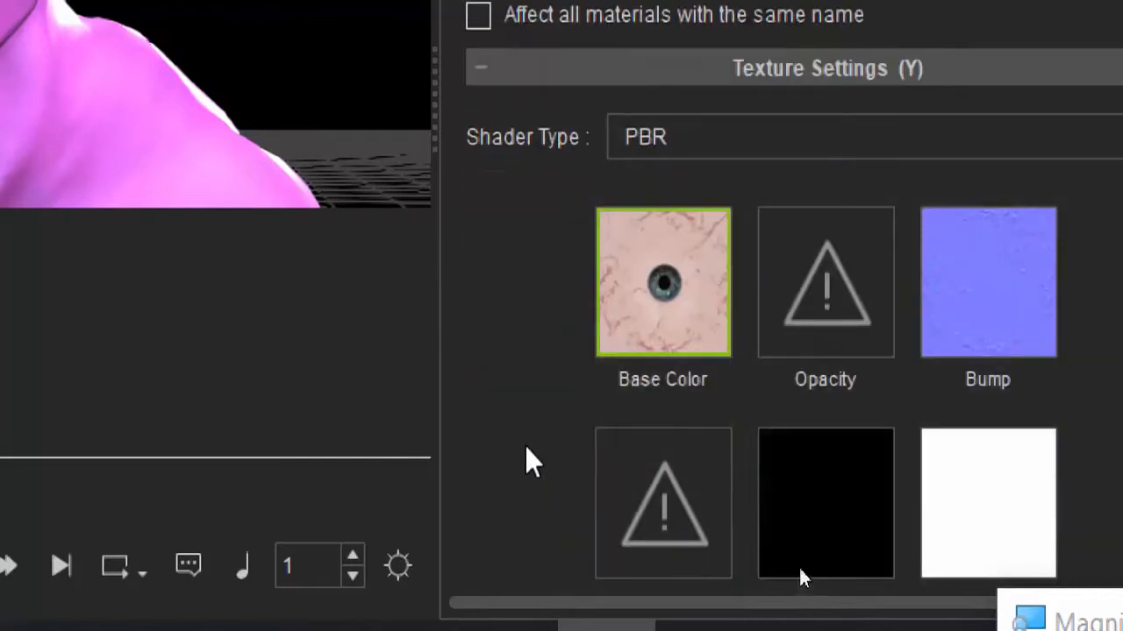
{"action": "scroll", "coordinate": [605, 359], "scroll_direction": "down", "scroll_amount": 5}
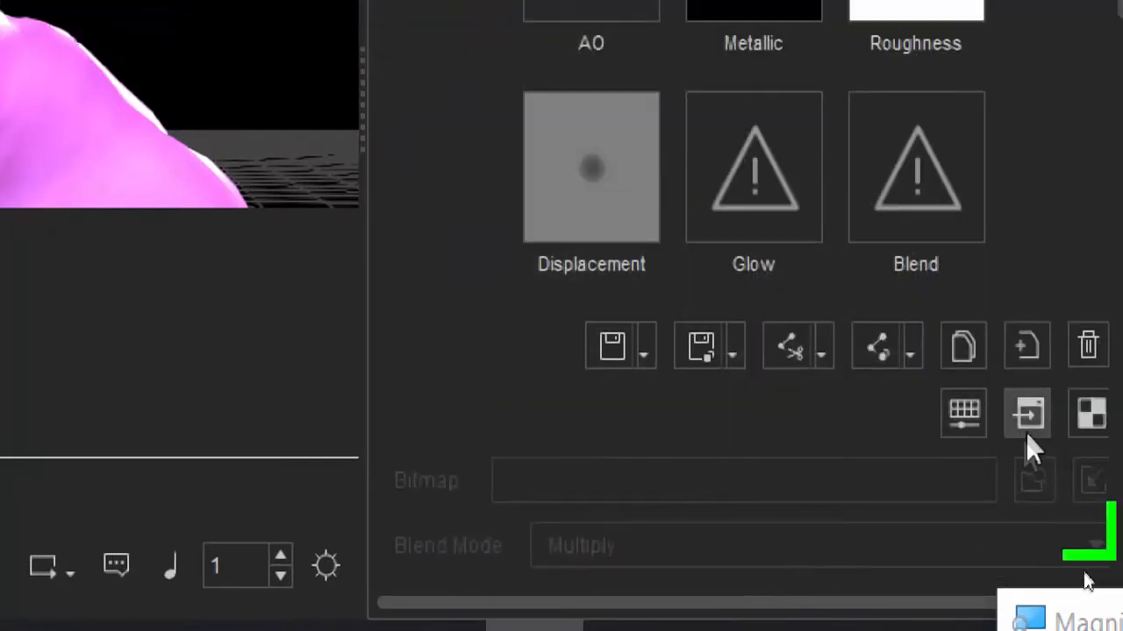
{"action": "left_click", "coordinate": [1027, 421]}
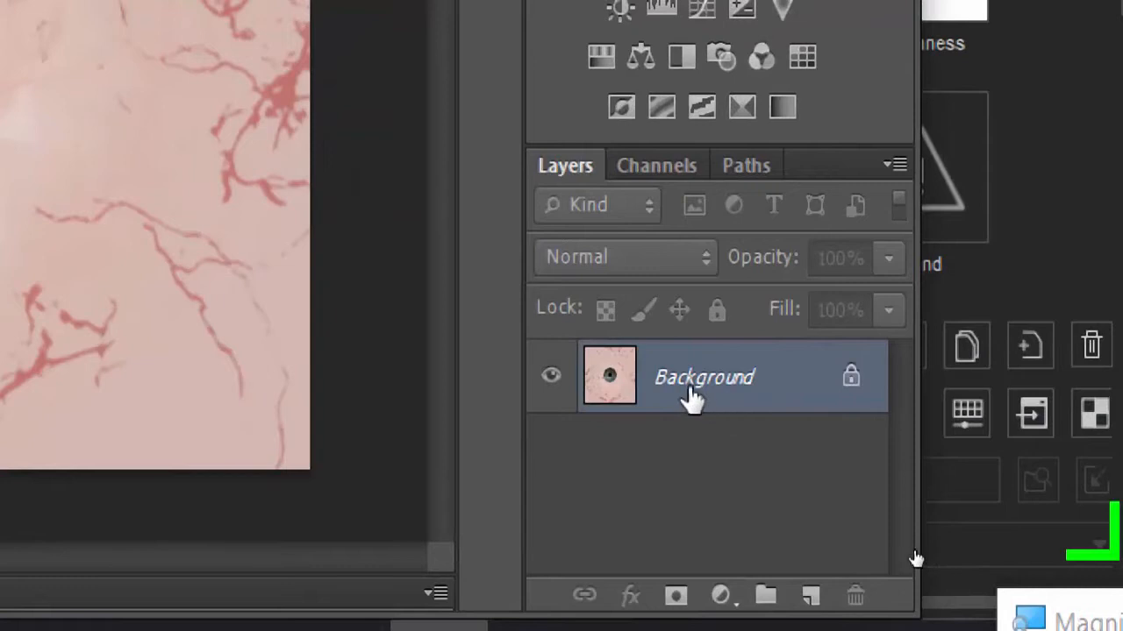
{"action": "right_click", "coordinate": [689, 393]}
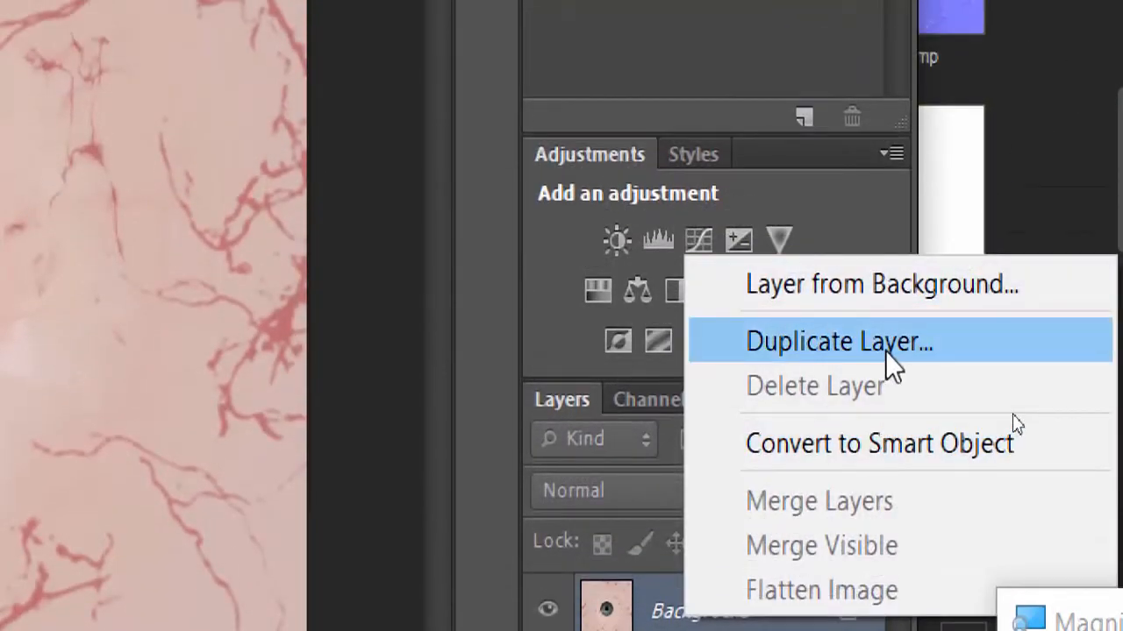
{"action": "left_click", "coordinate": [880, 342]}
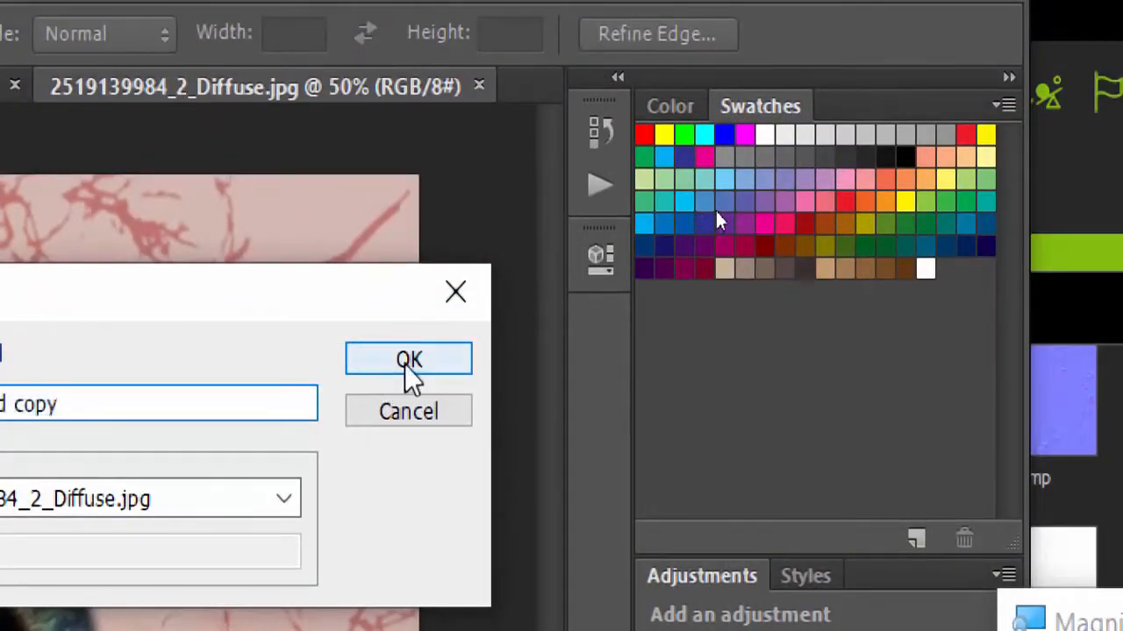
{"action": "left_click", "coordinate": [409, 364]}
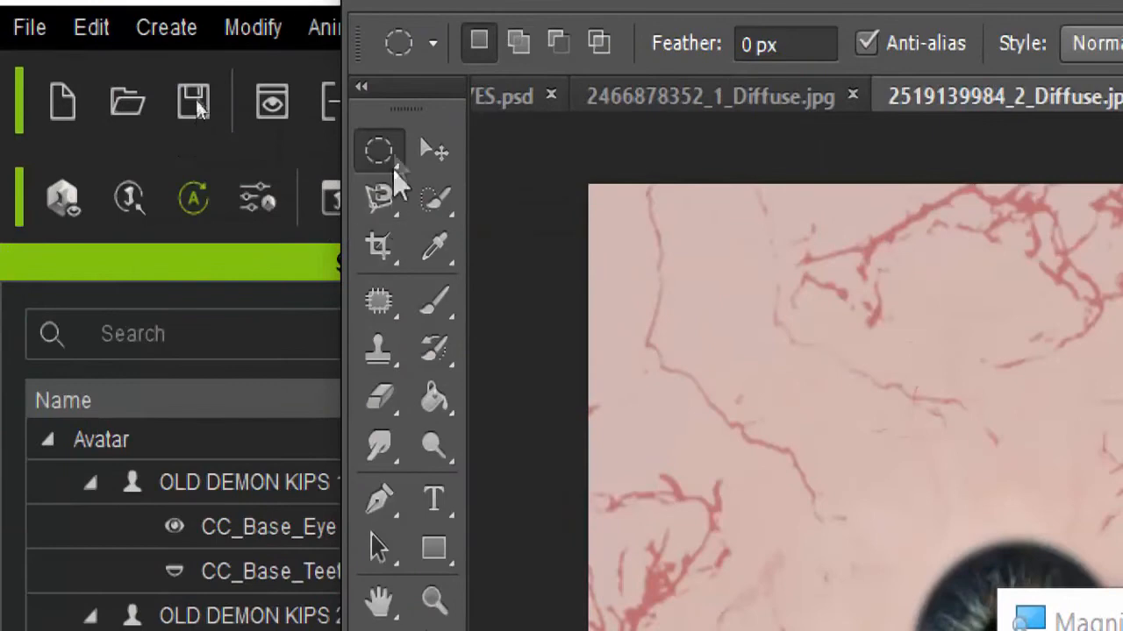
- Select the eye texture area with the Rectangular Marquee tool and delete the selected content
{"action": "left_click_drag", "start_coordinate": [387, 140], "coordinate": [424, 145]}
{"action": "left_click", "coordinate": [484, 144]}
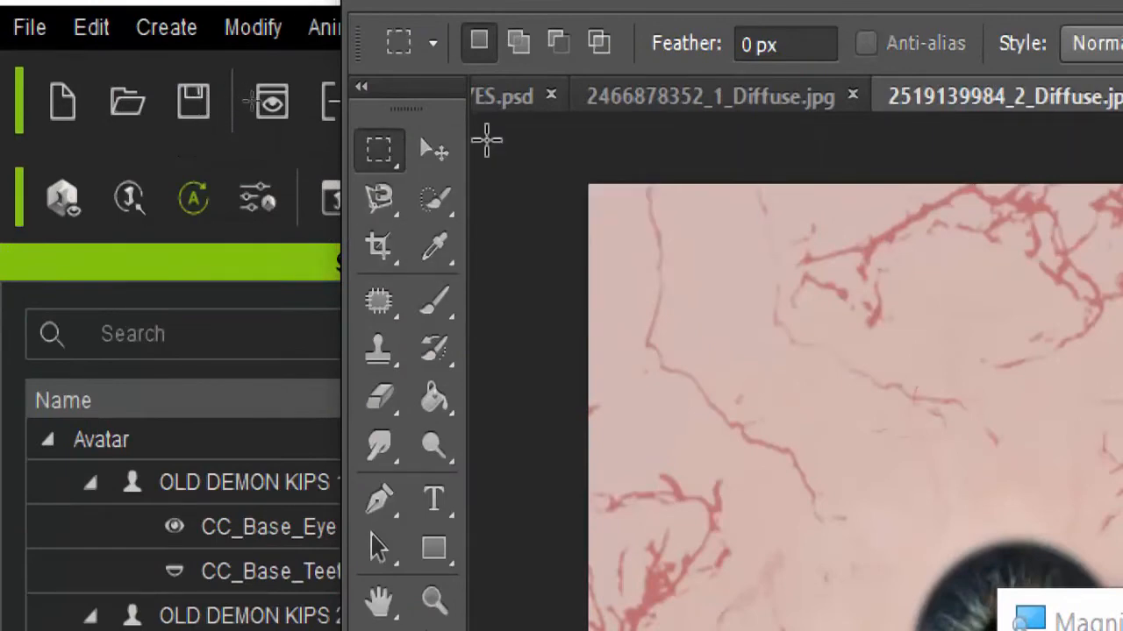
{"action": "left_click_drag", "start_coordinate": [576, 151], "coordinate": [701, 607]}
{"action": "key", "text": "Delete"}
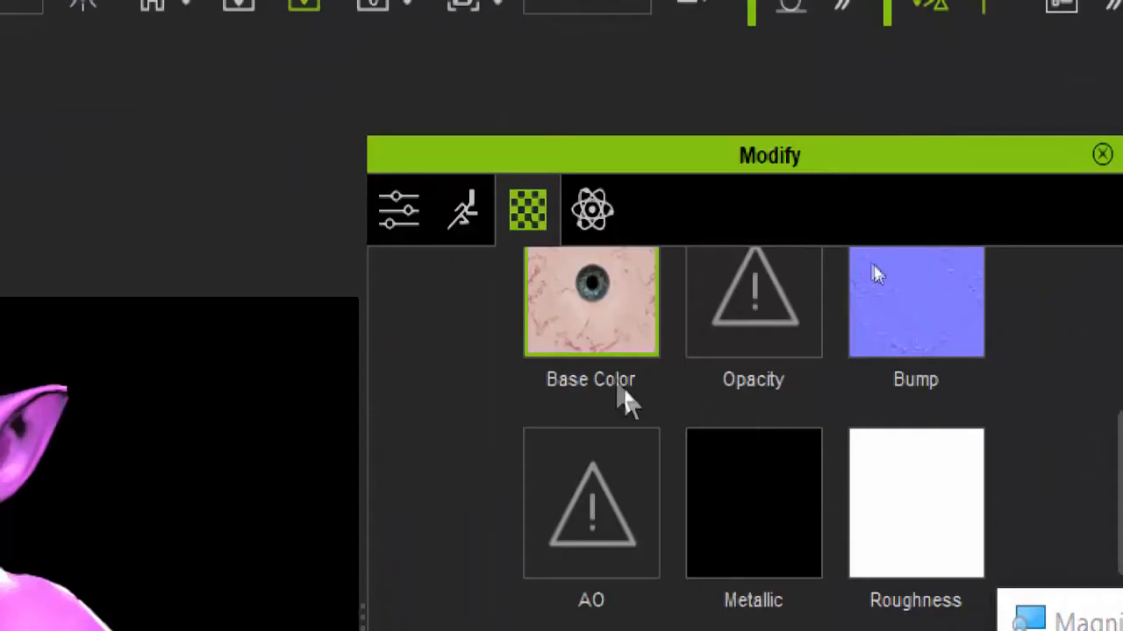
- Browse for a Base Color image in iClone and place DEAD EYES SCLERA IRIS 5.jpg from that folder into the Photoshop texture document
{"action": "double_click", "coordinate": [591, 322]}
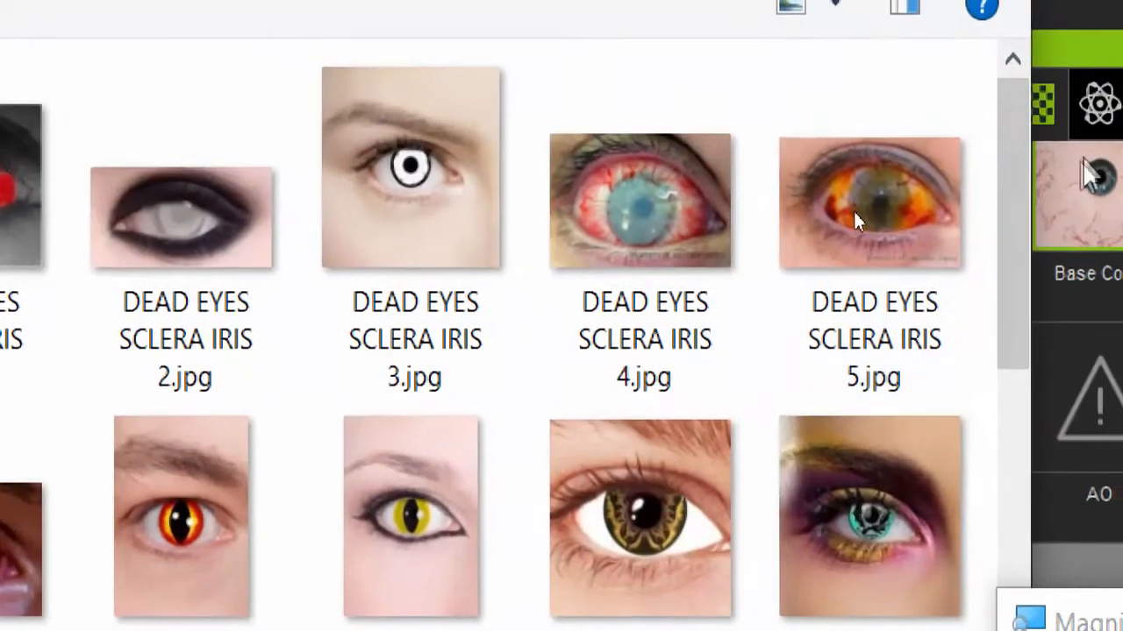
{"action": "left_click", "coordinate": [865, 219]}
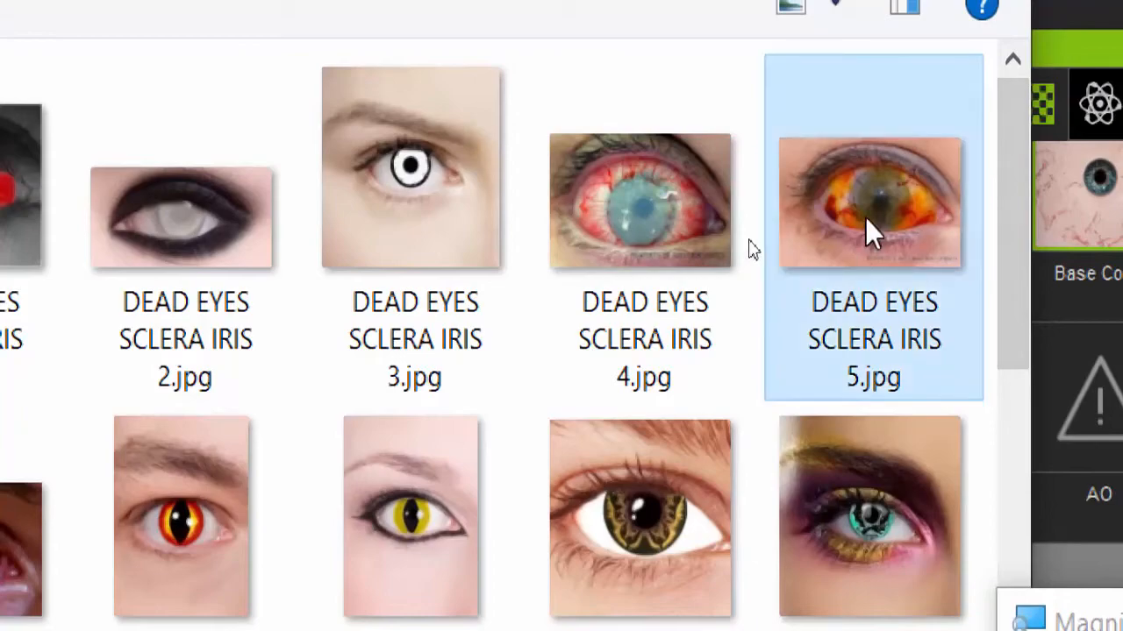
{"action": "left_click_drag", "start_coordinate": [865, 221], "coordinate": [296, 283]}
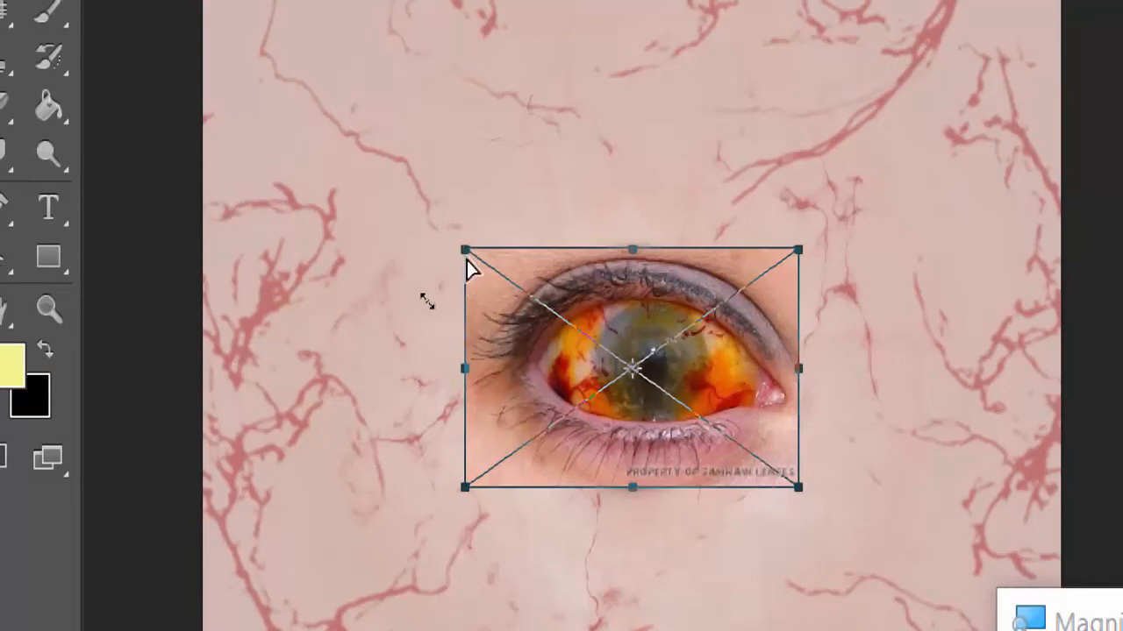
- Undo the accidental rotation of the placed eye photo, then scale it up to span most of the texture's width and commit the transform
{"action": "left_click_drag", "start_coordinate": [467, 261], "coordinate": [466, 233]}
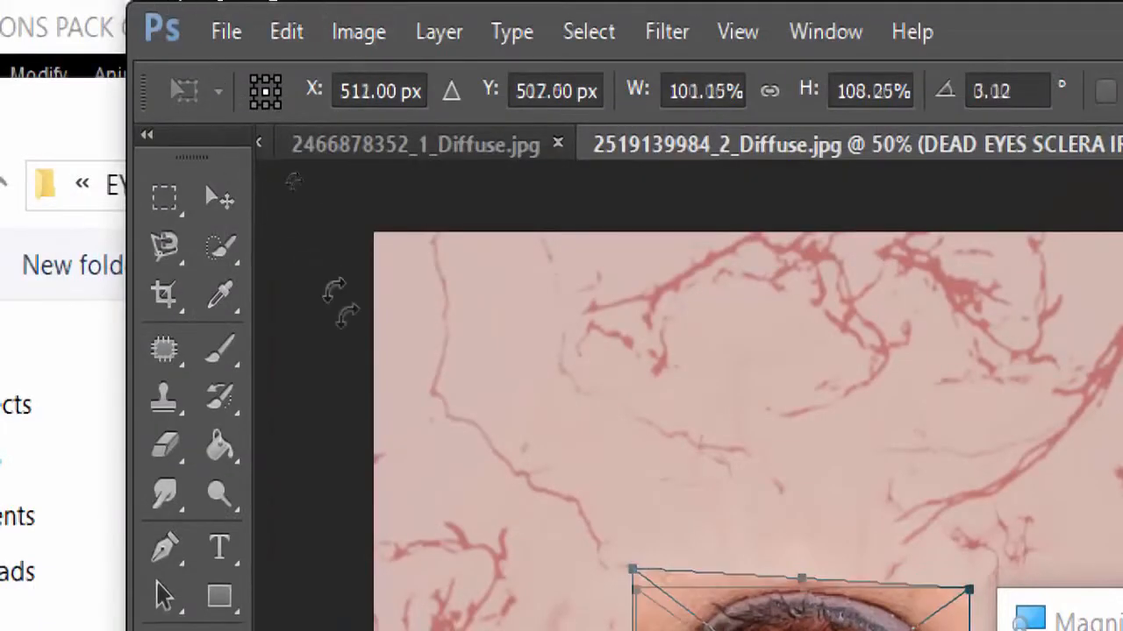
{"action": "key", "text": "ctrl+z"}
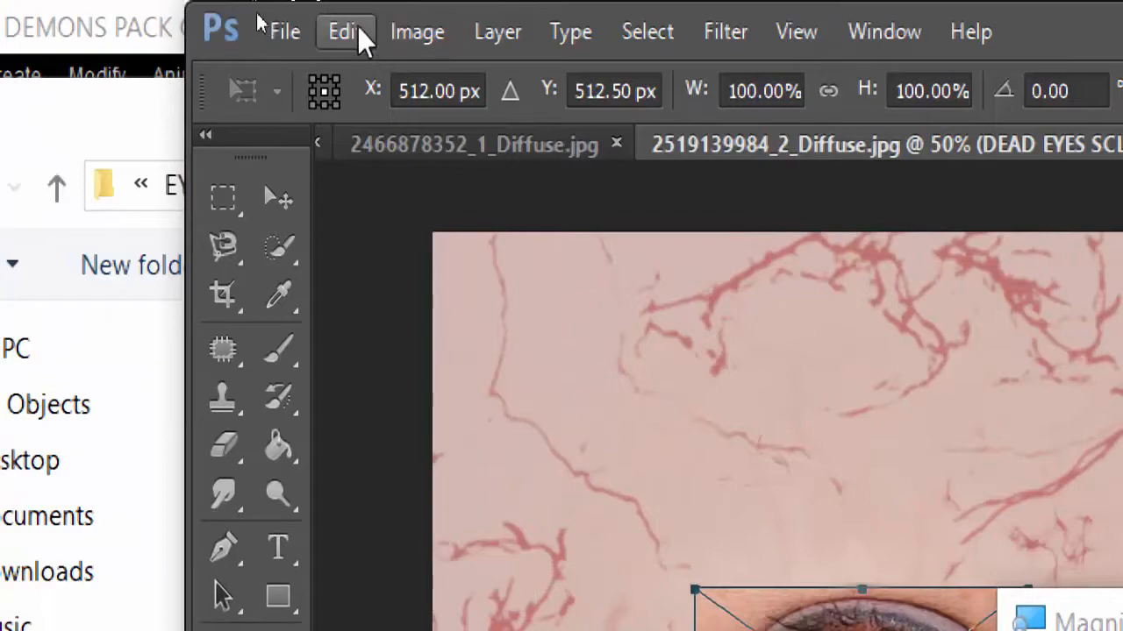
{"action": "left_click", "coordinate": [356, 30]}
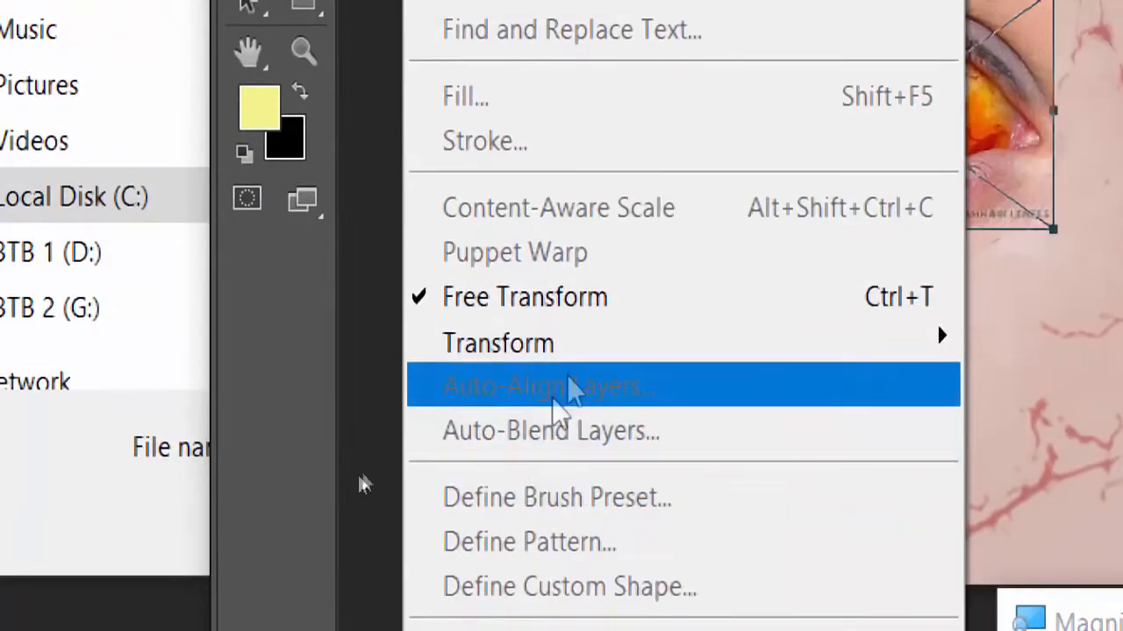
{"action": "mouse_move", "coordinate": [614, 351]}
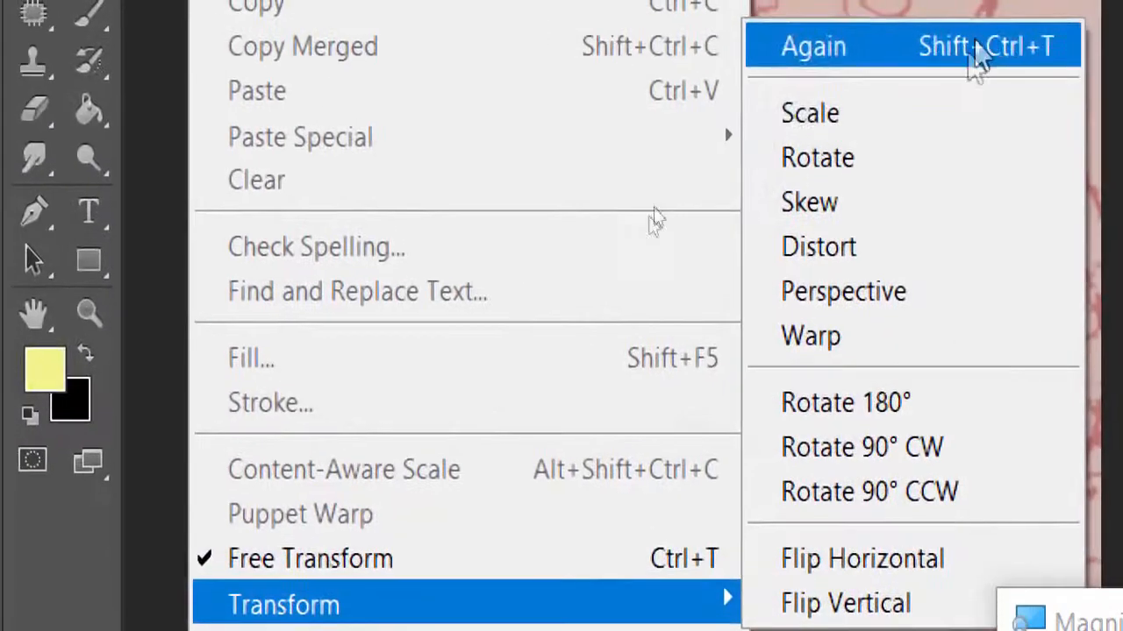
{"action": "left_click", "coordinate": [897, 172]}
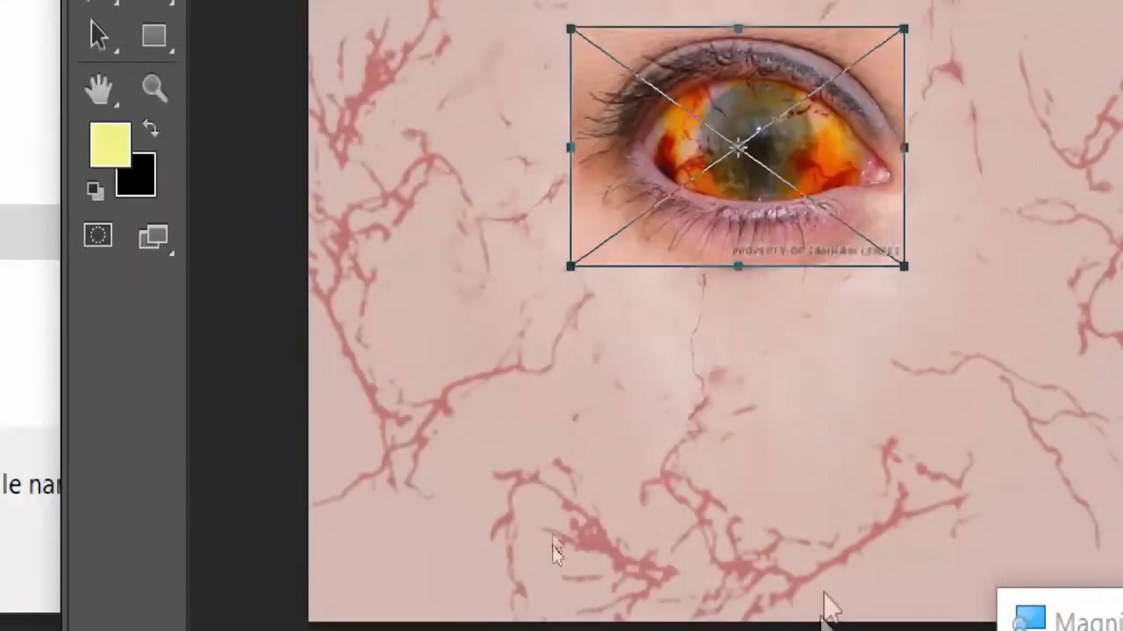
{"action": "left_click_drag", "start_coordinate": [621, 313], "coordinate": [478, 18]}
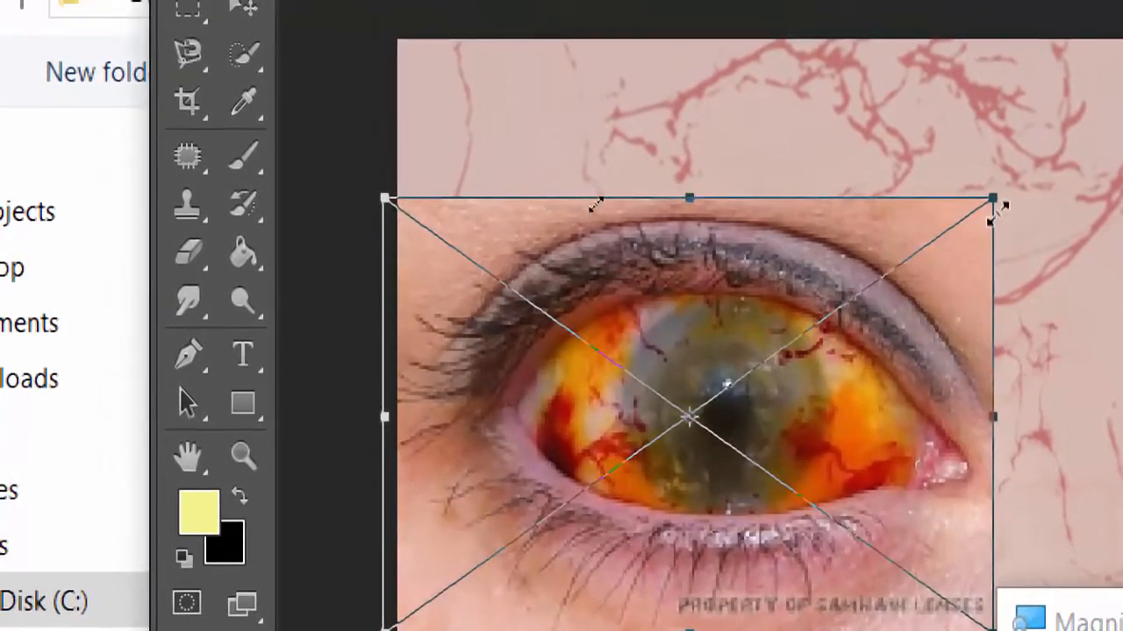
{"action": "left_click_drag", "start_coordinate": [1004, 203], "coordinate": [1103, 118]}
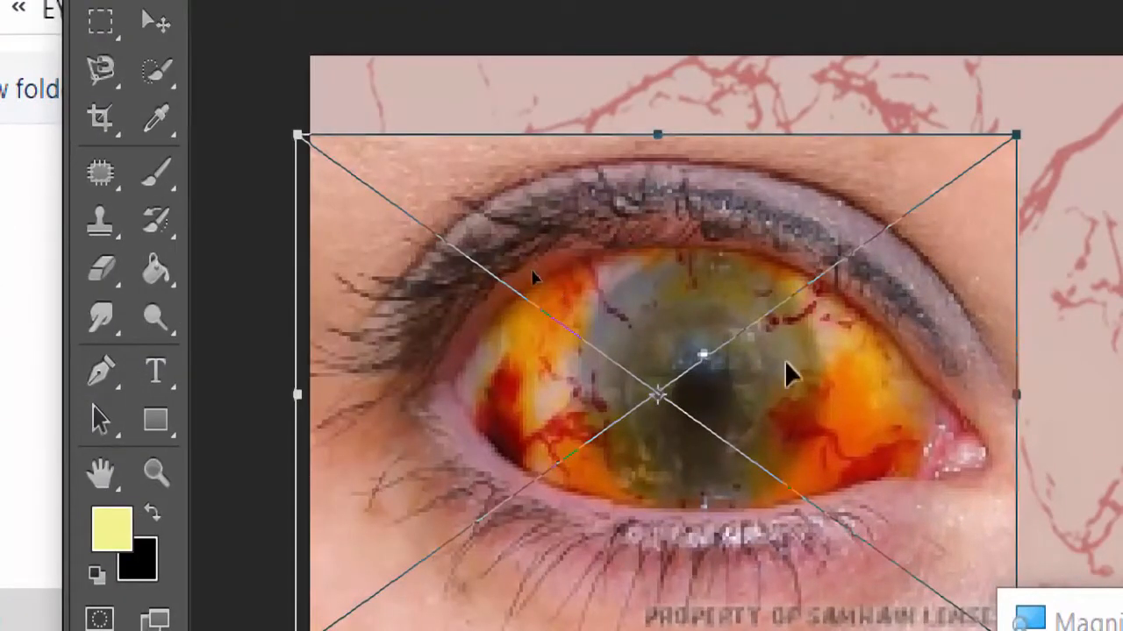
{"action": "key", "text": "Return"}
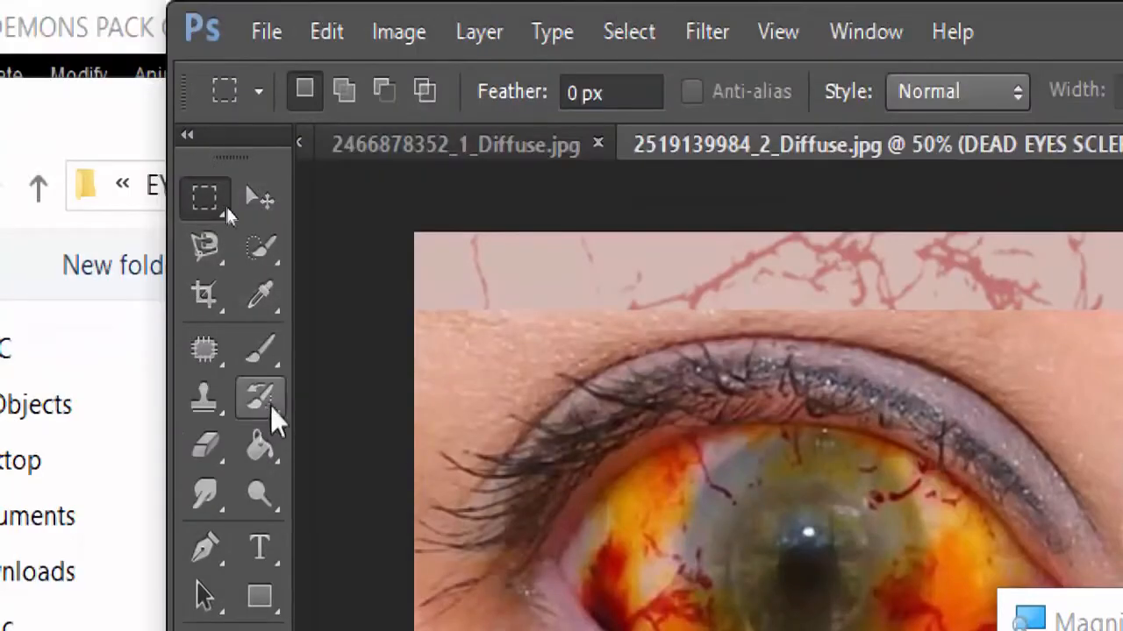
- Copy the orange eyeball out of the placed photo onto a new layer using Quick Selection, and delete the photo layer
{"action": "left_click", "coordinate": [263, 252]}
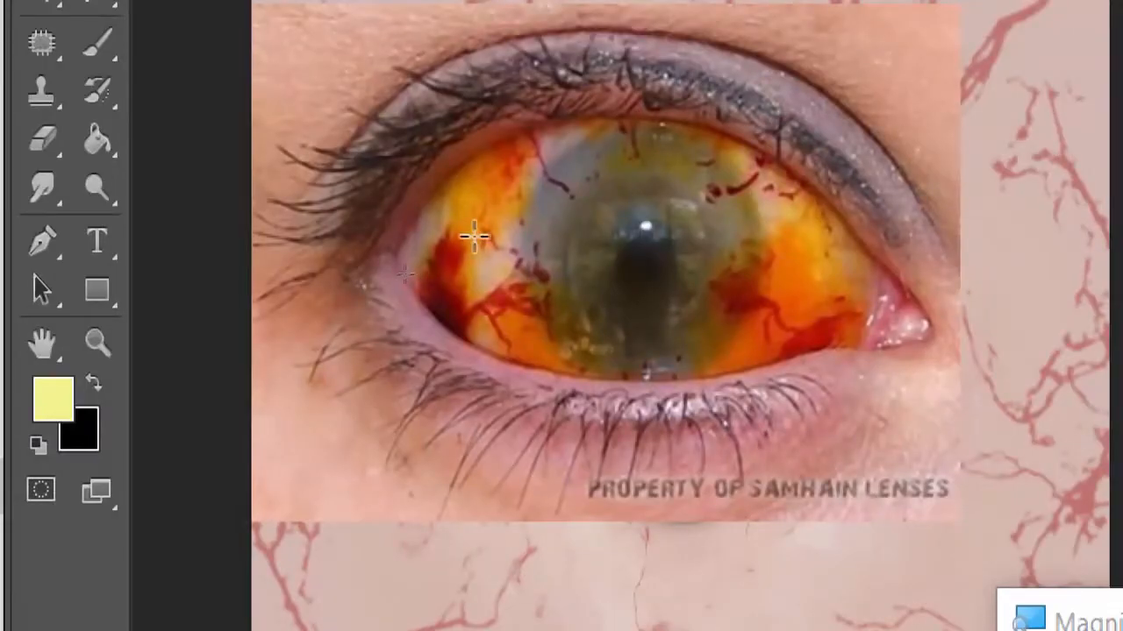
{"action": "mouse_move", "coordinate": [629, 173]}
{"action": "left_mouse_down"}
{"action": "mouse_move", "coordinate": [720, 193]}
{"action": "mouse_move", "coordinate": [817, 271]}
{"action": "left_mouse_up"}
{"action": "mouse_move", "coordinate": [574, 230]}
{"action": "left_mouse_down"}
{"action": "mouse_move", "coordinate": [482, 225]}
{"action": "mouse_move", "coordinate": [507, 193]}
{"action": "mouse_move", "coordinate": [457, 214]}
{"action": "left_mouse_up"}
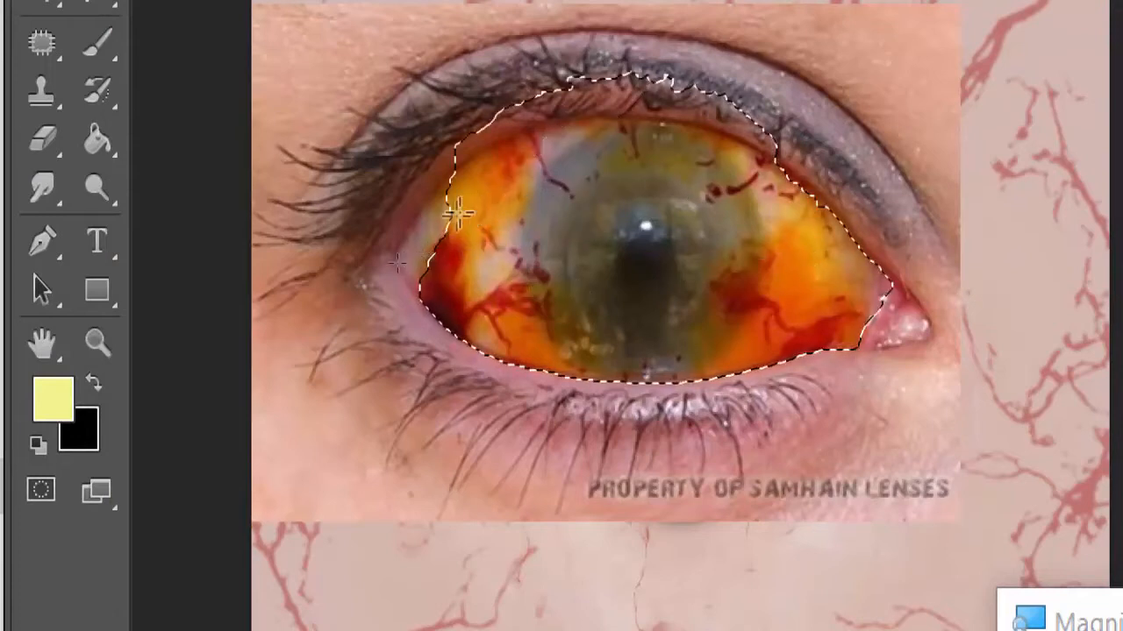
{"action": "left_click_drag", "start_coordinate": [409, 270], "coordinate": [376, 296]}
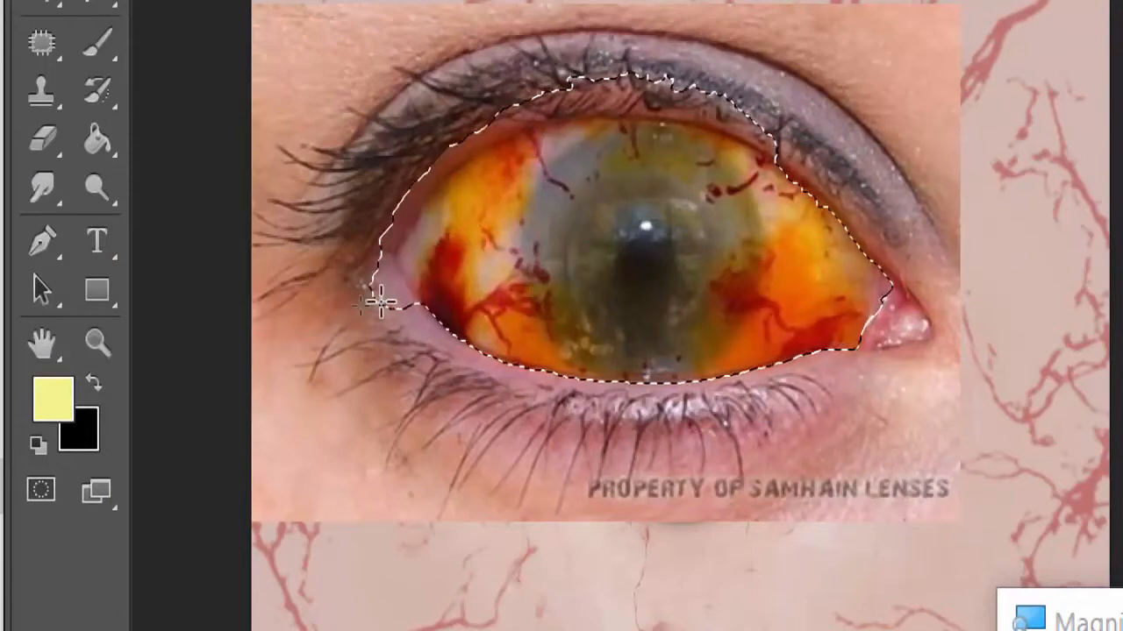
{"action": "left_click_drag", "start_coordinate": [893, 314], "coordinate": [906, 329]}
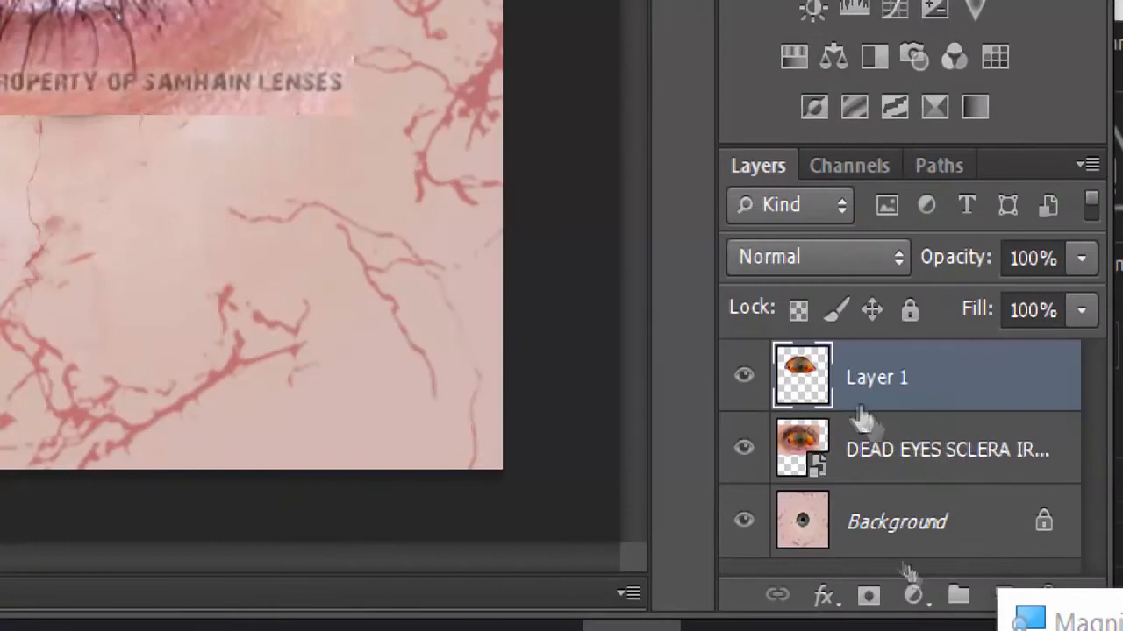
{"action": "left_click", "coordinate": [894, 444]}
{"action": "key", "text": "Delete"}
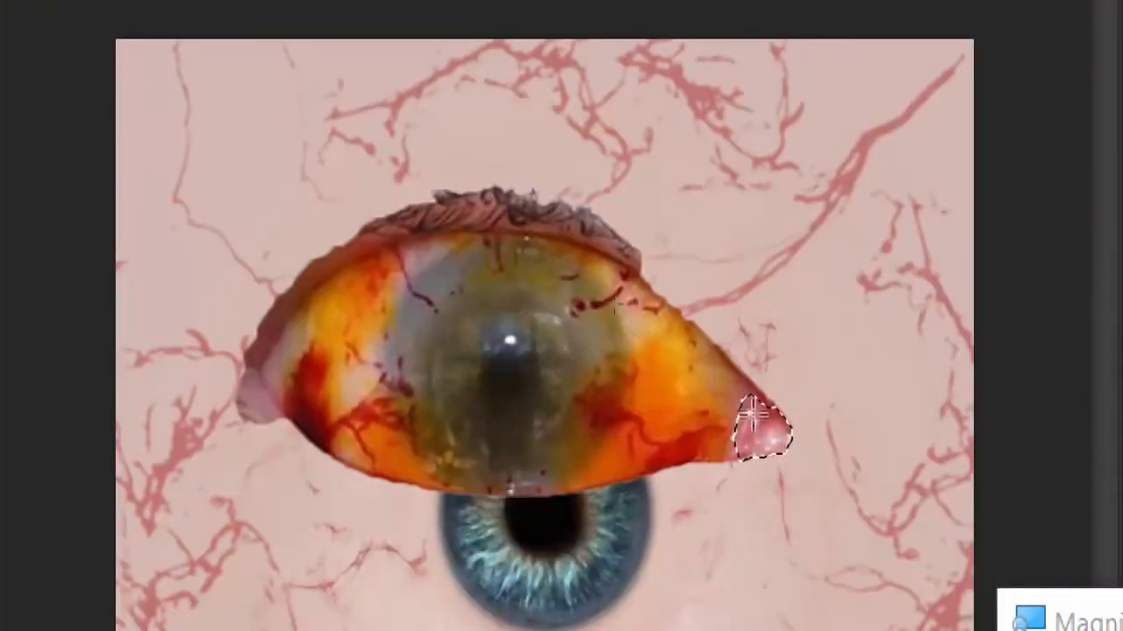
- Quick-select and delete the pink eye corners and the upper eyelid remnants around the cut-out eyeball
{"action": "left_click_drag", "start_coordinate": [733, 448], "coordinate": [756, 411]}
{"action": "key", "text": "Delete"}
{"action": "mouse_move", "coordinate": [598, 229]}
{"action": "left_mouse_down"}
{"action": "mouse_move", "coordinate": [394, 228]}
{"action": "mouse_move", "coordinate": [296, 290]}
{"action": "mouse_move", "coordinate": [612, 229]}
{"action": "mouse_move", "coordinate": [633, 254]}
{"action": "left_mouse_up"}
{"action": "key", "text": "Delete"}
{"action": "key", "text": "ctrl+d"}
{"action": "left_click_drag", "start_coordinate": [297, 318], "coordinate": [257, 405]}
{"action": "key", "text": "Delete"}
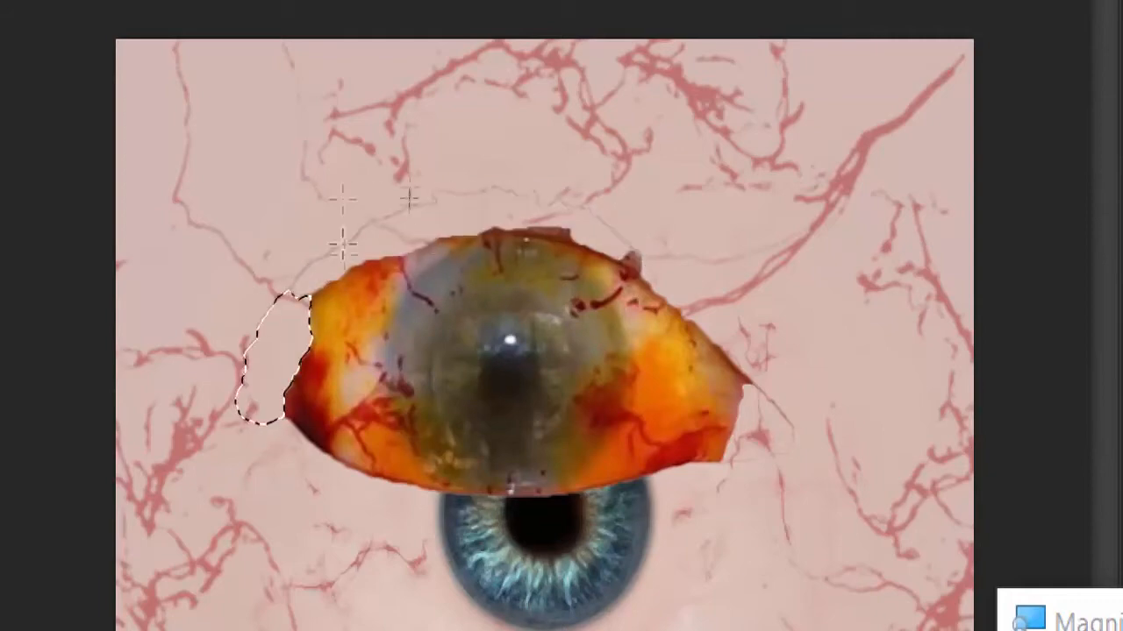
- Try to outline the leftover eyelid edge above the eyeball with the Magnetic Lasso
{"action": "left_click", "coordinate": [381, 249]}
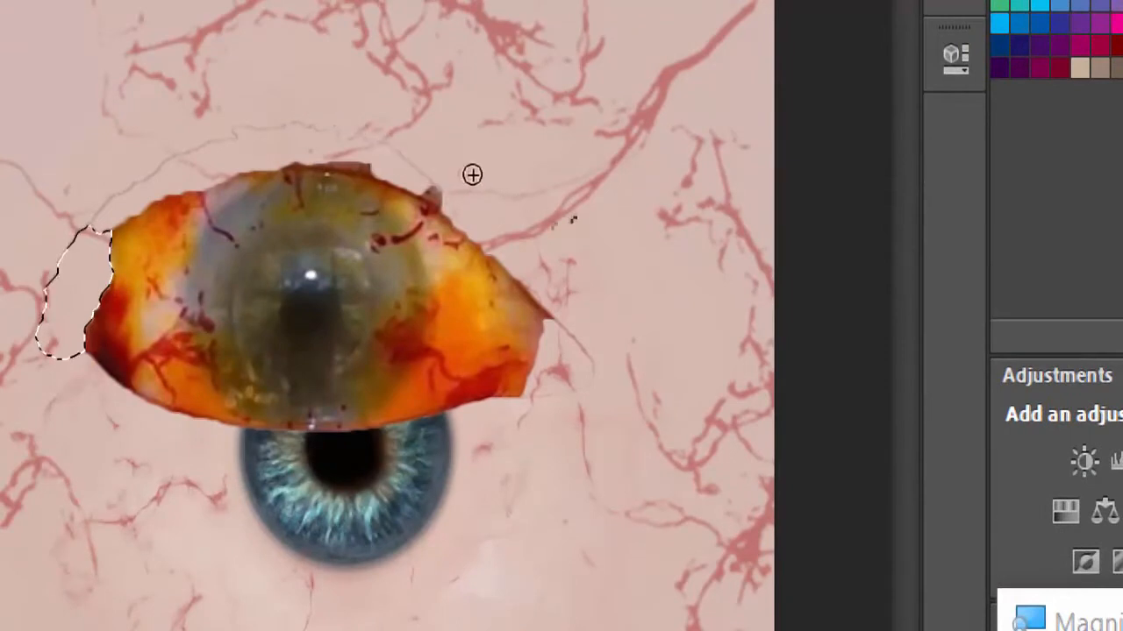
{"action": "left_click_drag", "start_coordinate": [241, 175], "coordinate": [221, 206]}
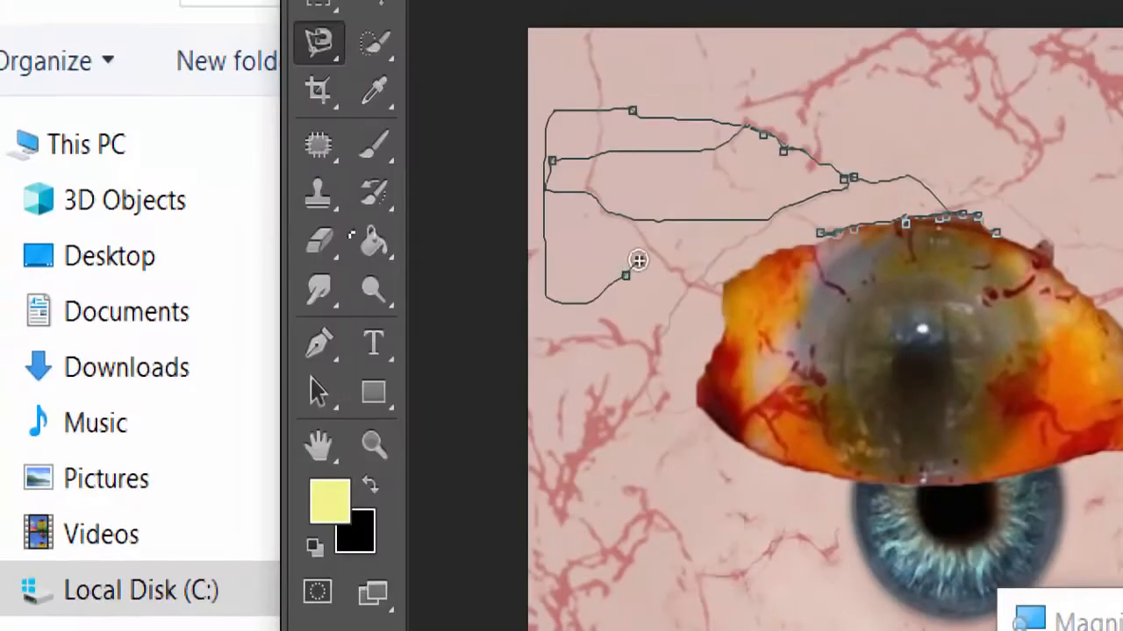
{"action": "key", "text": "Return"}
- Outline the leftover eyelid strip along the eyeball's upper edge with the Polygonal Lasso, delete it and deselect
{"action": "left_click", "coordinate": [379, 141]}
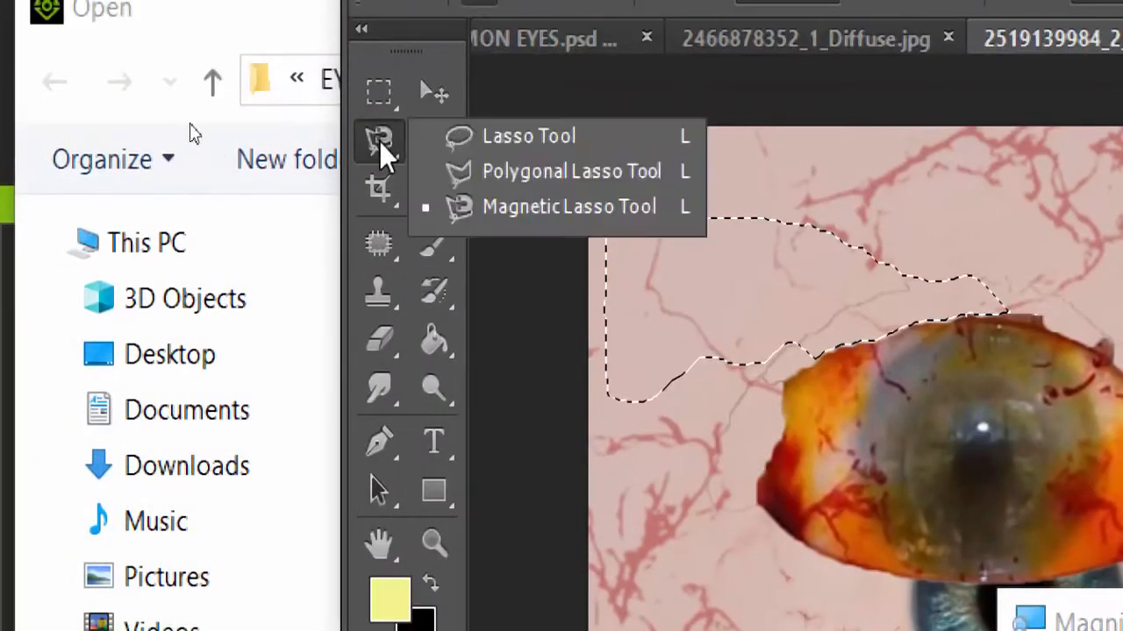
{"action": "left_click", "coordinate": [571, 171]}
{"action": "left_click", "coordinate": [804, 368]}
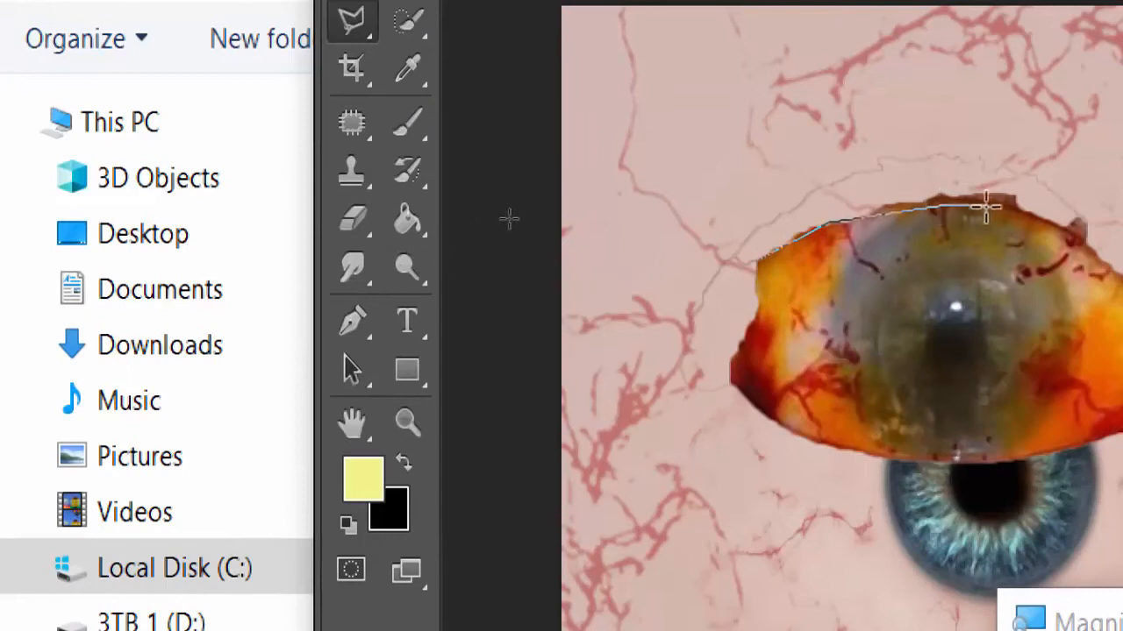
{"action": "left_click", "coordinate": [1000, 208]}
{"action": "left_click", "coordinate": [1083, 269]}
{"action": "left_click", "coordinate": [1088, 254]}
{"action": "left_click", "coordinate": [1075, 170]}
{"action": "left_click", "coordinate": [795, 67]}
{"action": "double_click", "coordinate": [683, 114]}
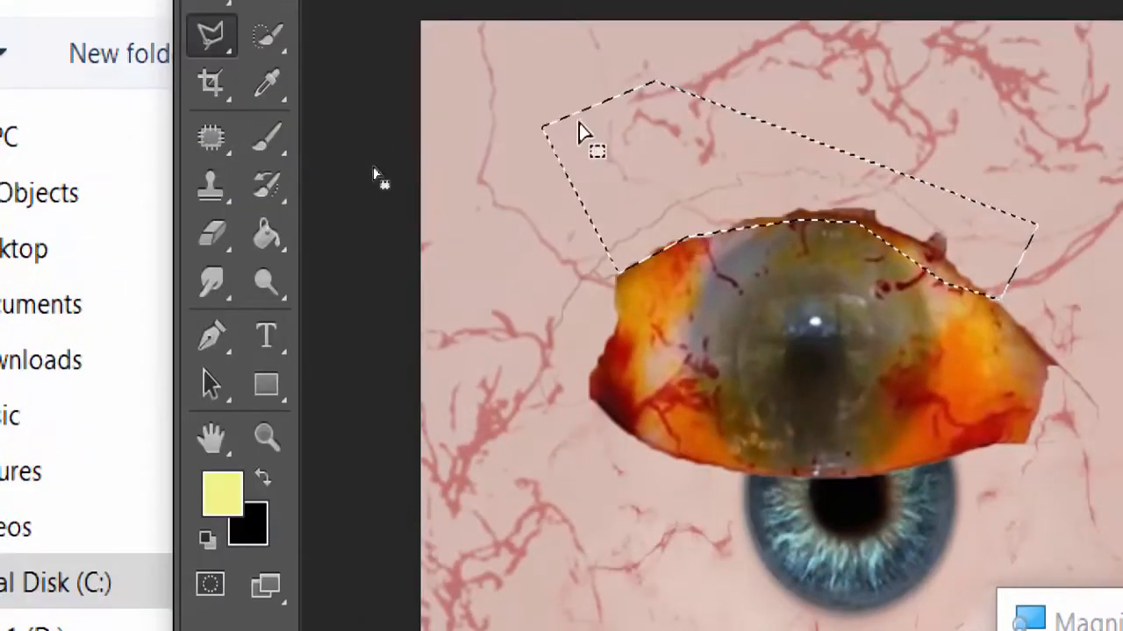
{"action": "key", "text": "Delete"}
{"action": "key", "text": "ctrl+d"}
- Trim the jagged upper-left edge of the eyeball using a straight-sided Polygonal Lasso selection
{"action": "left_click", "coordinate": [604, 317]}
{"action": "left_click", "coordinate": [566, 169]}
{"action": "left_click", "coordinate": [719, 41]}
{"action": "double_click", "coordinate": [692, 238]}
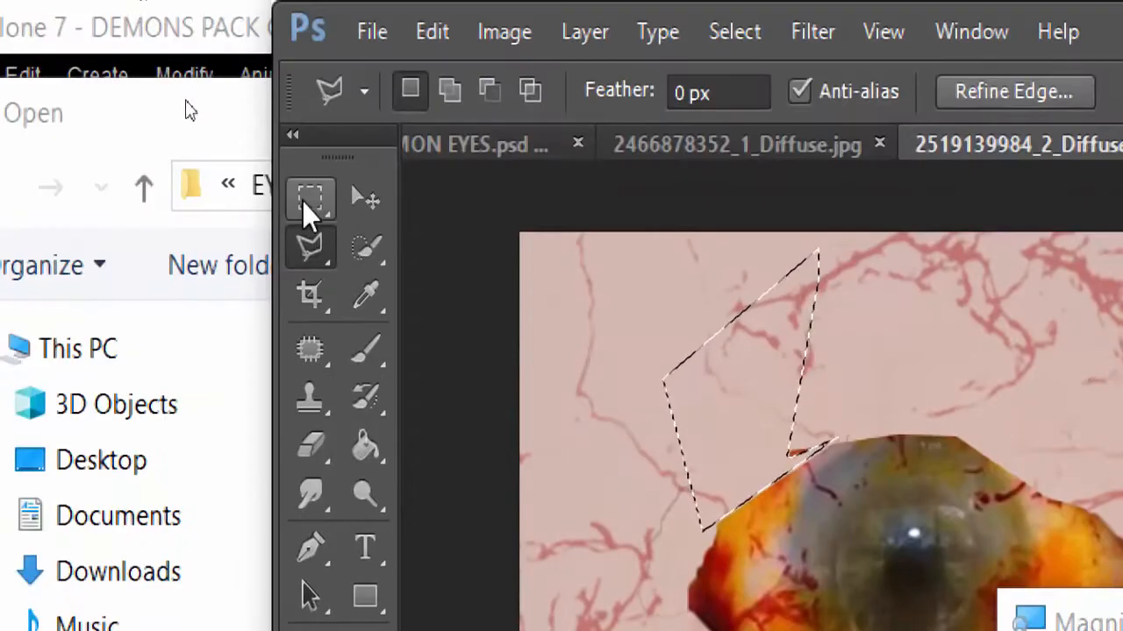
- Select the iris with the Elliptical Marquee, copy it to a new layer and move it down over the blue iris
{"action": "left_click", "coordinate": [302, 201]}
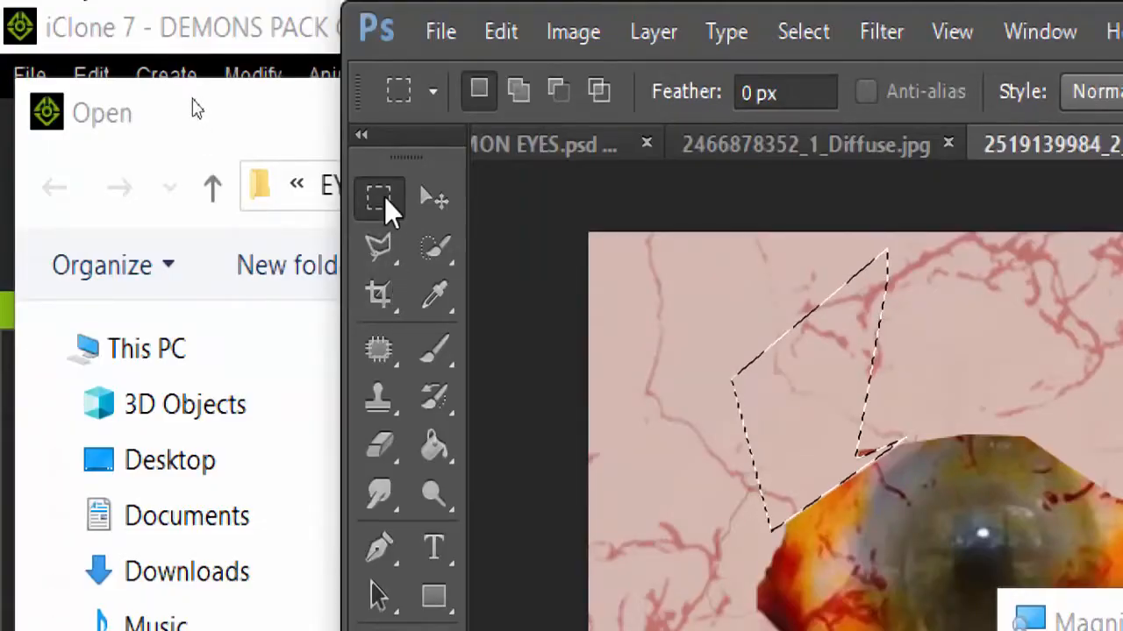
{"action": "left_click", "coordinate": [385, 202]}
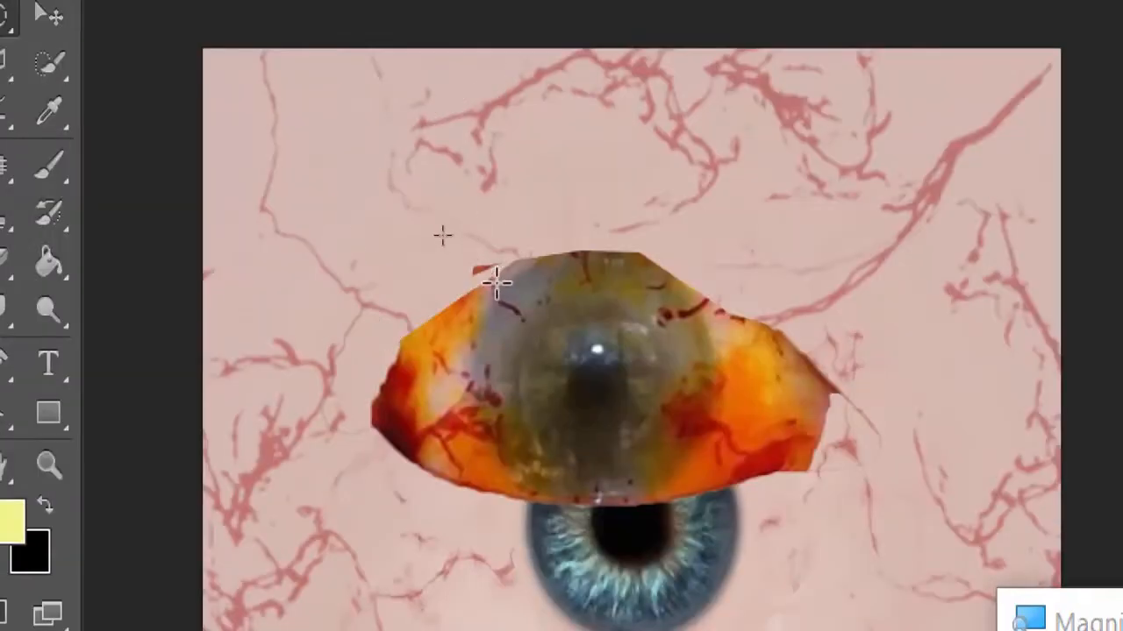
{"action": "left_click_drag", "start_coordinate": [578, 429], "coordinate": [703, 497]}
{"action": "left_click_drag", "start_coordinate": [493, 249], "coordinate": [702, 500]}
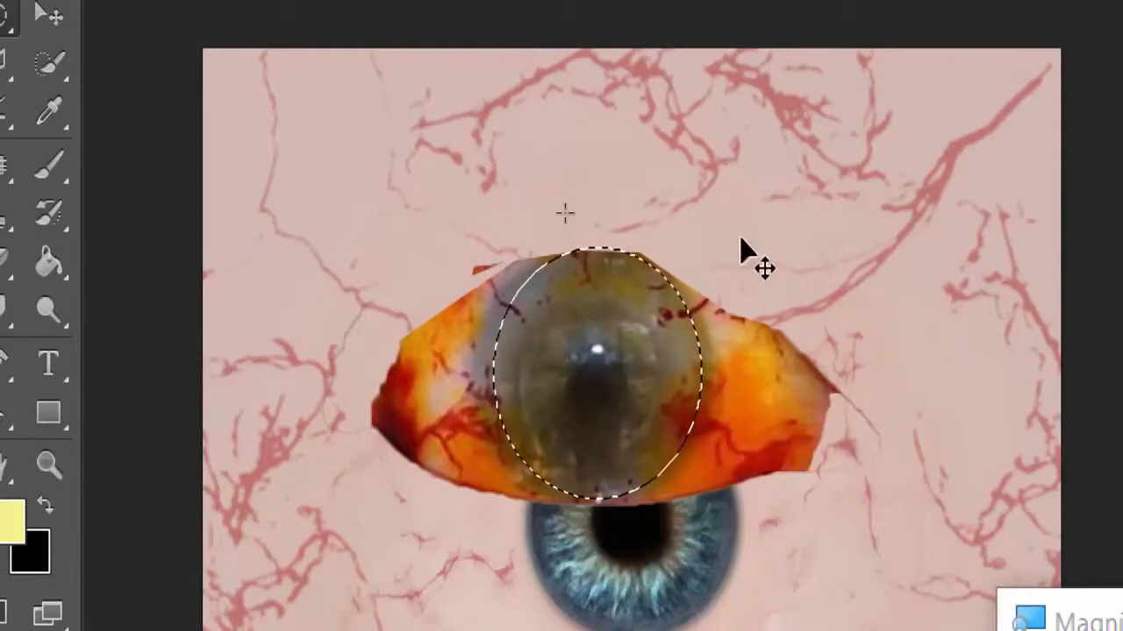
{"action": "key", "text": "ctrl+j"}
{"action": "left_click", "coordinate": [246, 198]}
{"action": "left_click_drag", "start_coordinate": [572, 530], "coordinate": [667, 504]}
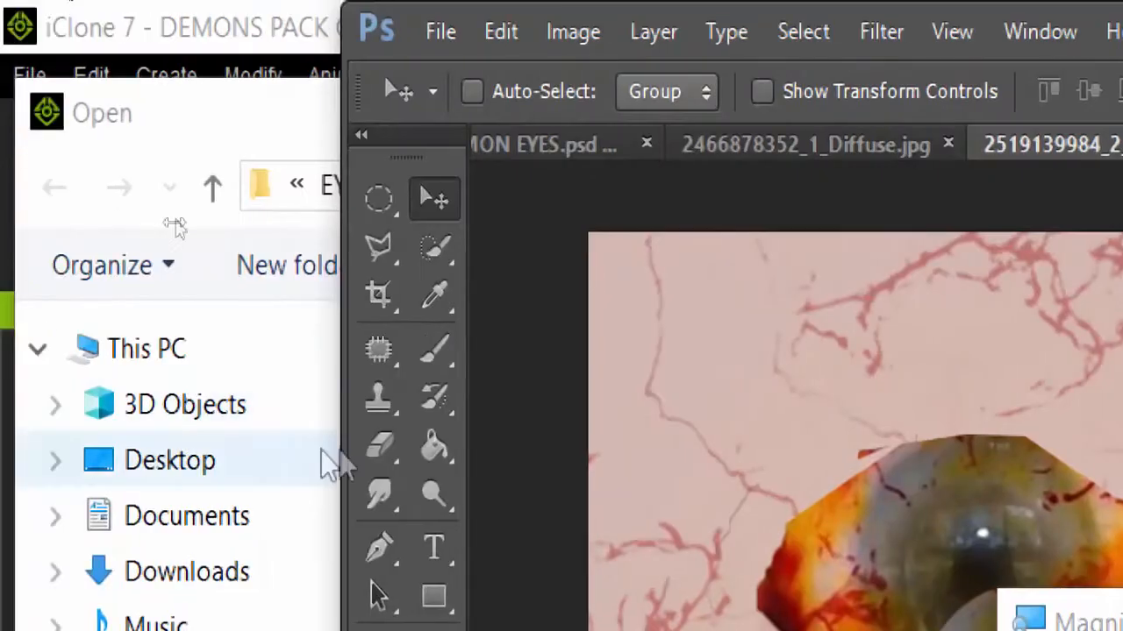
- Restore the Polygonal Lasso selection around the eyeball's left orange part from the history and paste that part as a new layer
{"action": "left_click", "coordinate": [378, 198]}
{"action": "left_click", "coordinate": [706, 463]}
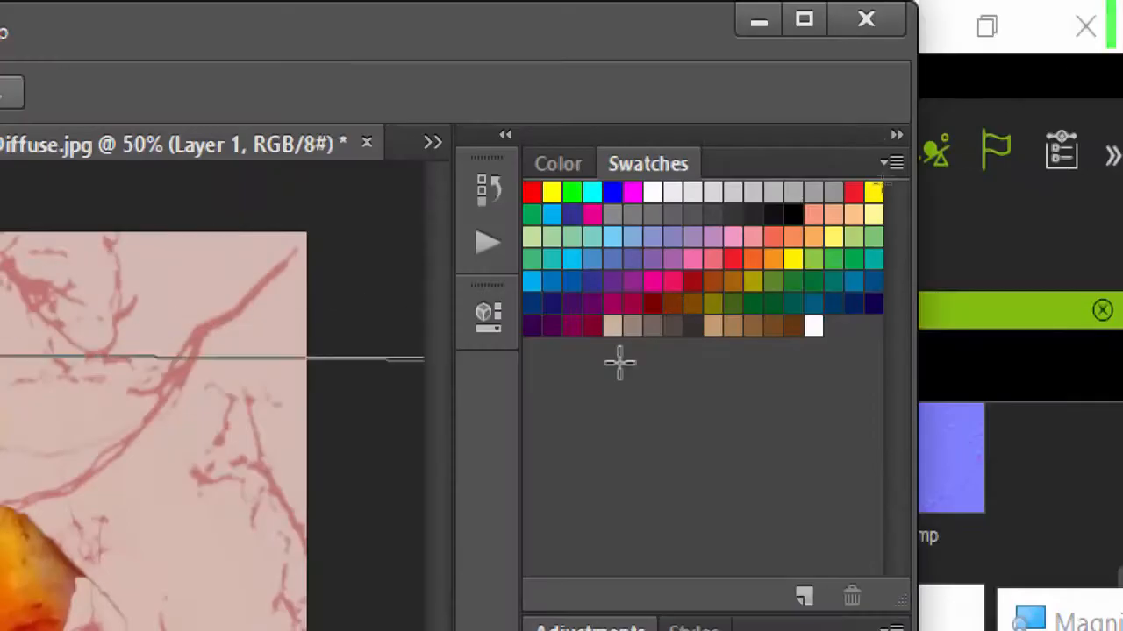
{"action": "left_click", "coordinate": [488, 189]}
{"action": "left_click", "coordinate": [301, 255]}
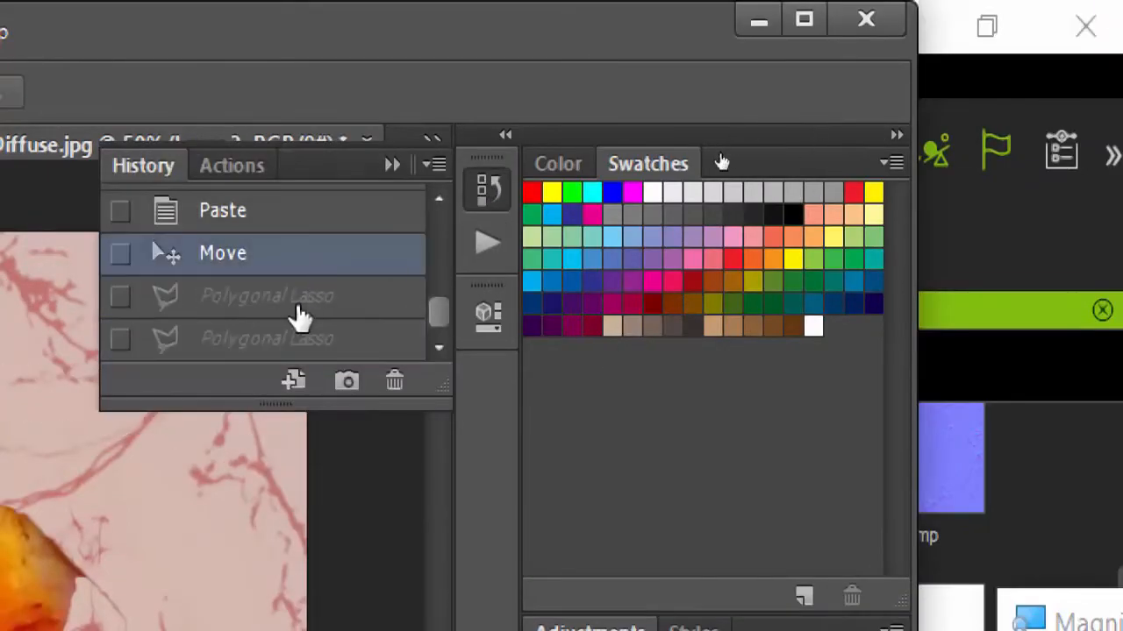
{"action": "left_click", "coordinate": [300, 293]}
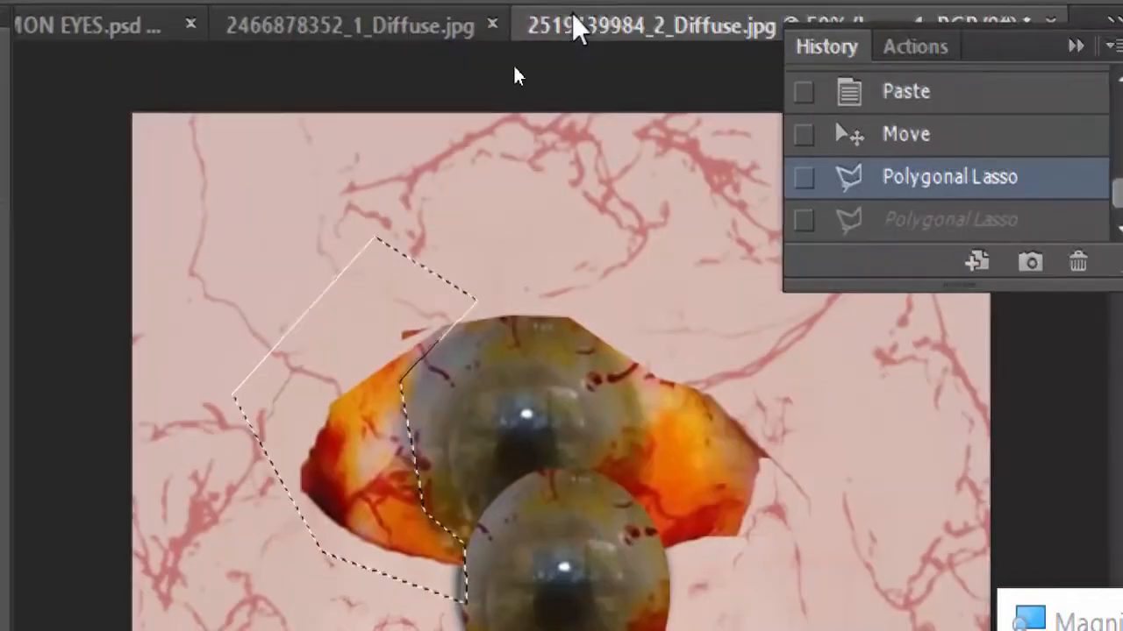
{"action": "key", "text": "ctrl+v"}
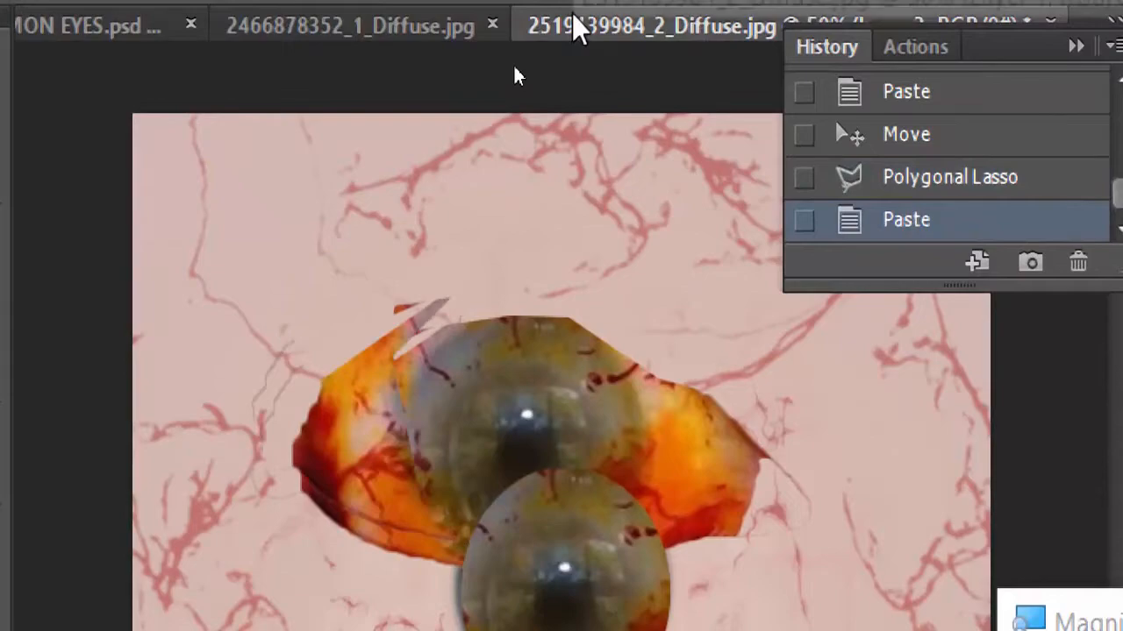
- Scale the pasted orange piece up to about 541% width and 399% height over the texture
{"action": "left_click", "coordinate": [466, 32]}
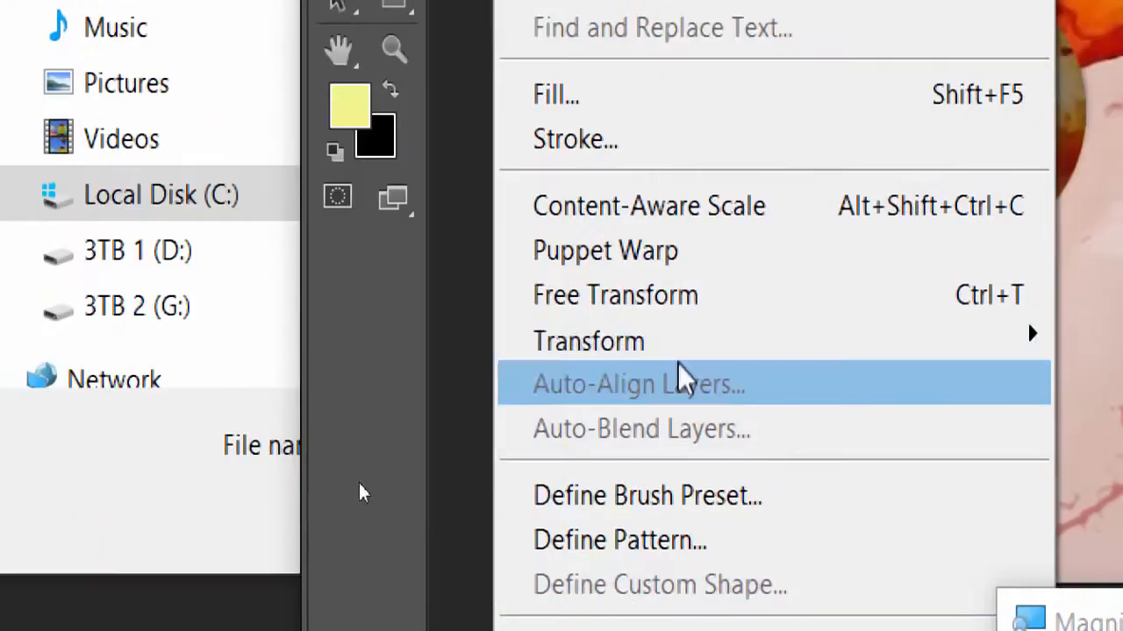
{"action": "mouse_move", "coordinate": [276, 538]}
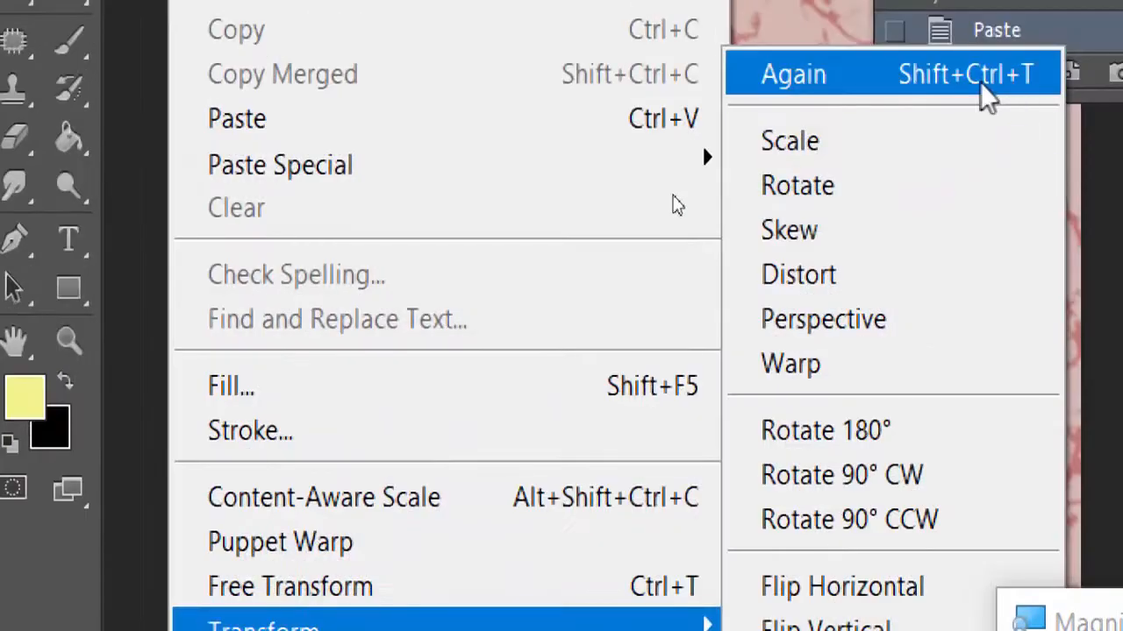
{"action": "left_click", "coordinate": [936, 136]}
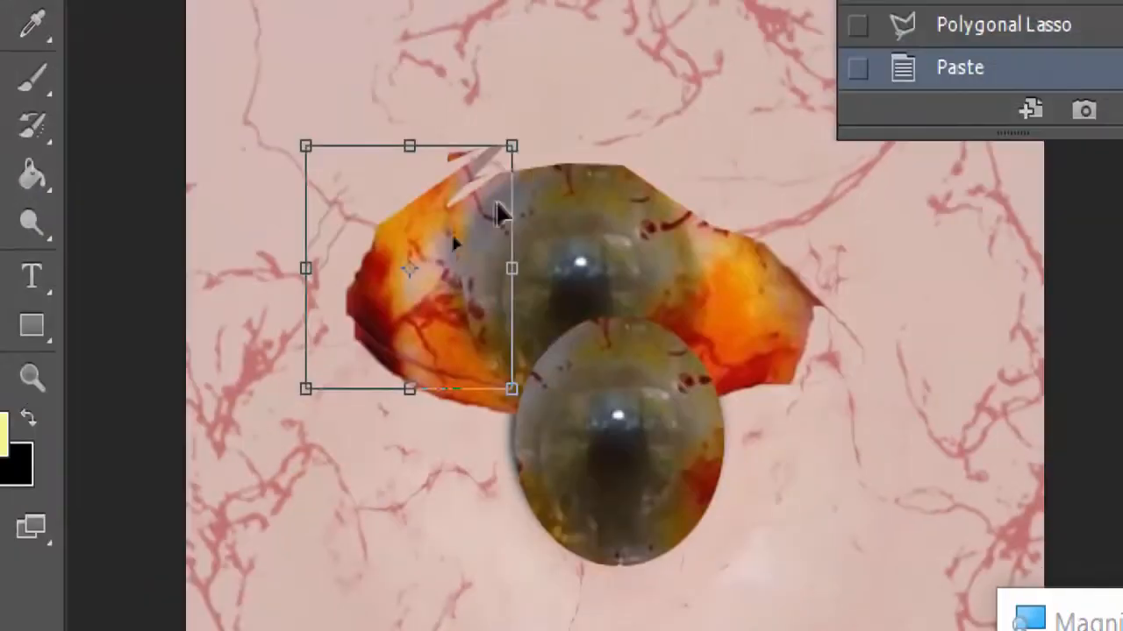
{"action": "left_click_drag", "start_coordinate": [513, 147], "coordinate": [770, 14]}
{"action": "left_click_drag", "start_coordinate": [213, 420], "coordinate": [5, 627]}
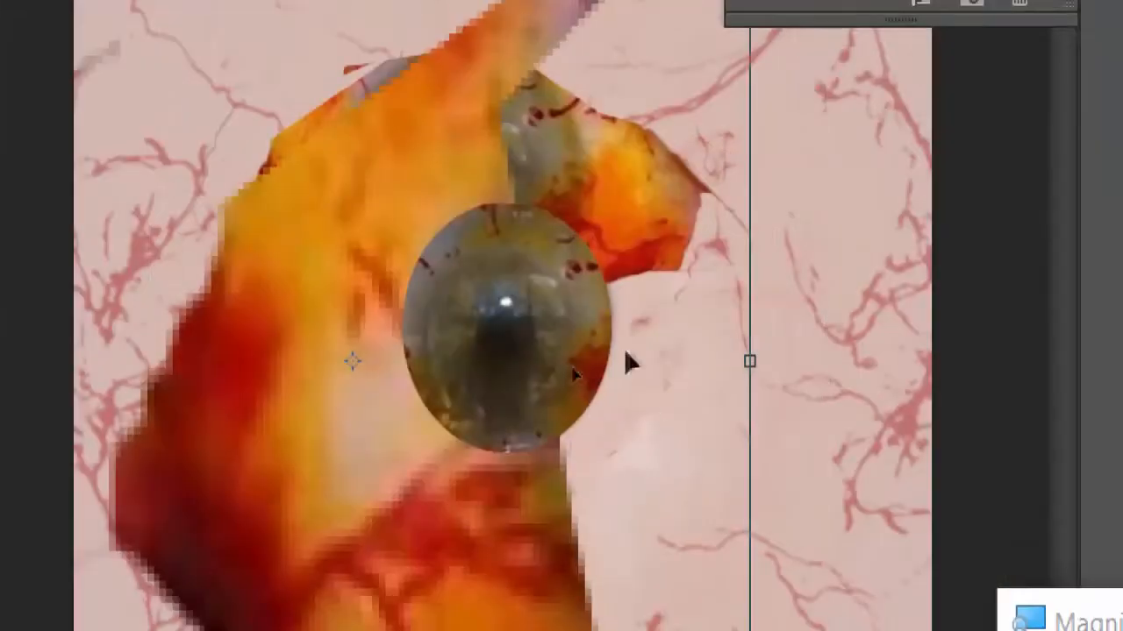
{"action": "left_click_drag", "start_coordinate": [752, 380], "coordinate": [1076, 398]}
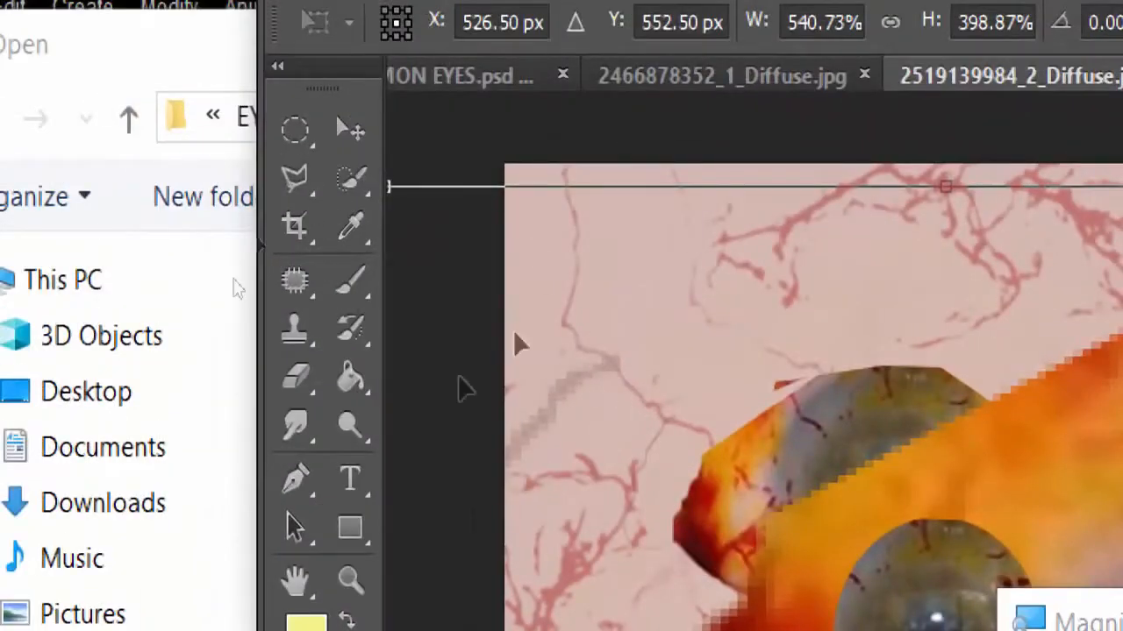
- Stretch the orange piece further upward and downward, and apply the transformation
{"action": "left_click", "coordinate": [350, 581]}
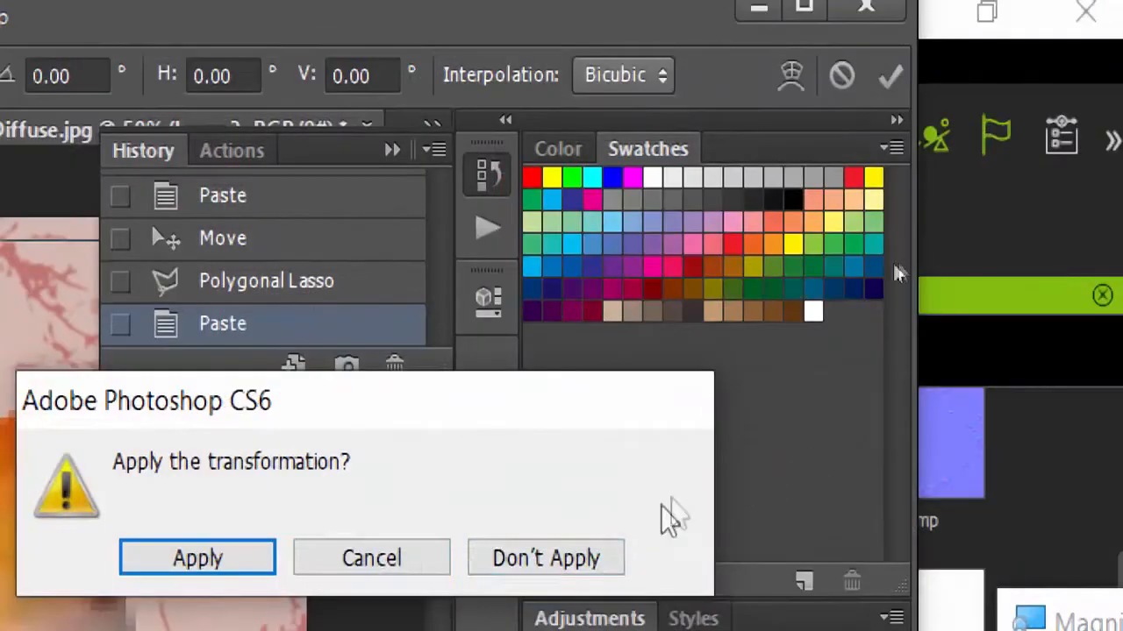
{"action": "left_click", "coordinate": [371, 559]}
{"action": "left_click", "coordinate": [487, 173]}
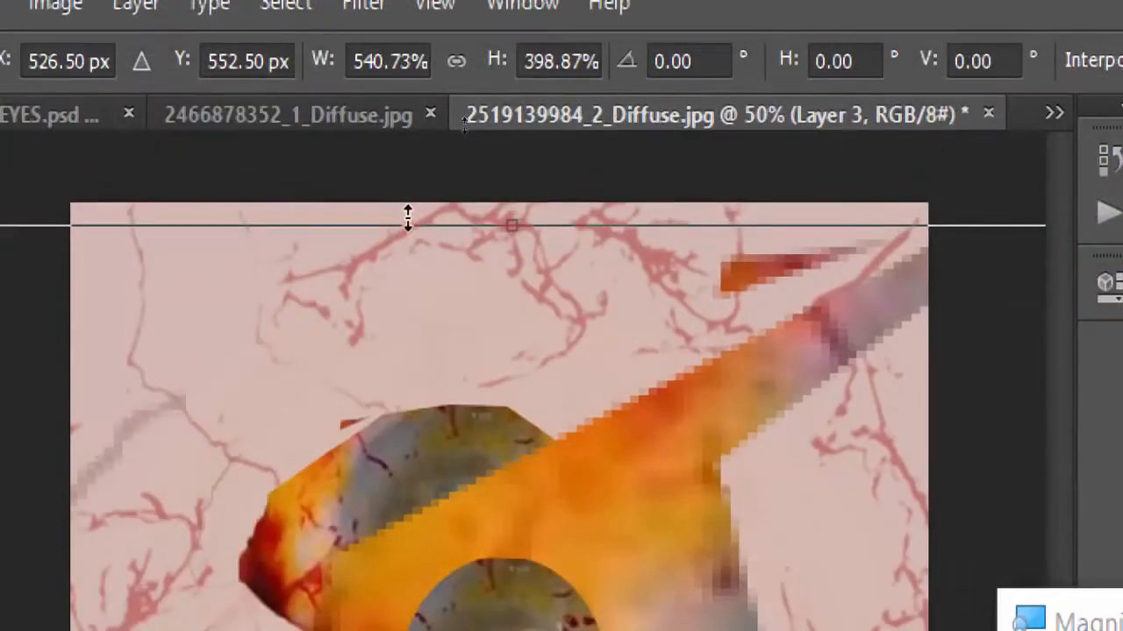
{"action": "left_click_drag", "start_coordinate": [408, 219], "coordinate": [406, 7]}
{"action": "left_click_drag", "start_coordinate": [667, 556], "coordinate": [675, 628]}
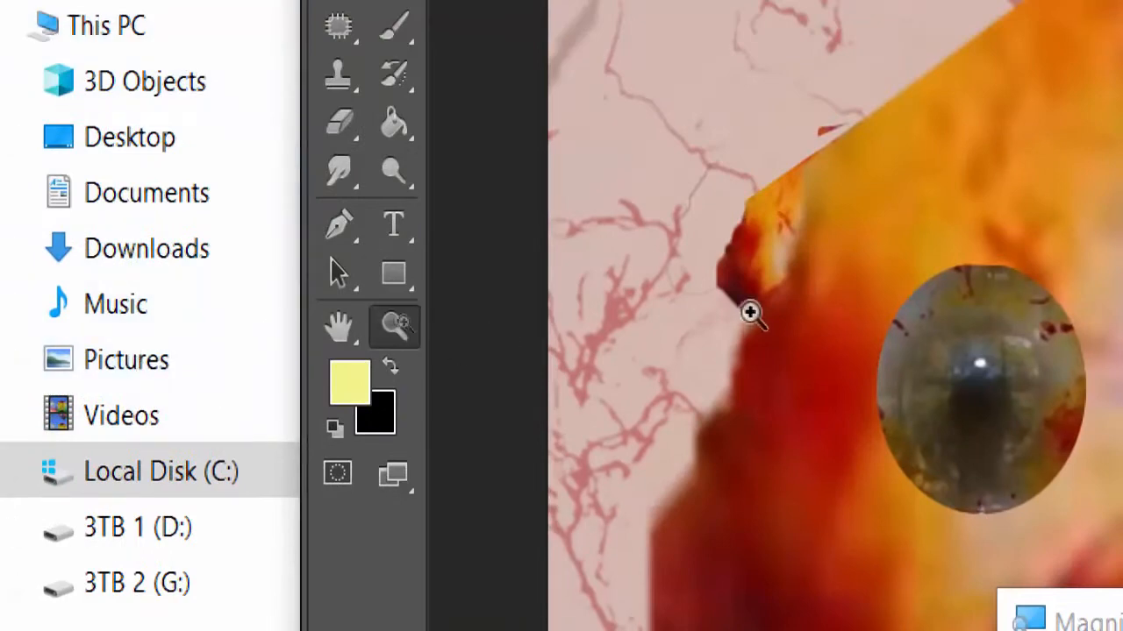
{"action": "left_click_drag", "start_coordinate": [750, 313], "coordinate": [606, 253]}
- Scale the orange layer again on all sides until it covers the whole texture, reposition it and commit the transform
{"action": "left_click", "coordinate": [501, 35]}
{"action": "mouse_move", "coordinate": [645, 377]}
{"action": "left_click", "coordinate": [772, 332]}
{"action": "left_click_drag", "start_coordinate": [614, 281], "coordinate": [463, 275]}
{"action": "left_click_drag", "start_coordinate": [912, 275], "coordinate": [1022, 271]}
{"action": "left_click_drag", "start_coordinate": [747, 86], "coordinate": [746, 30]}
{"action": "left_click_drag", "start_coordinate": [474, 43], "coordinate": [445, 33]}
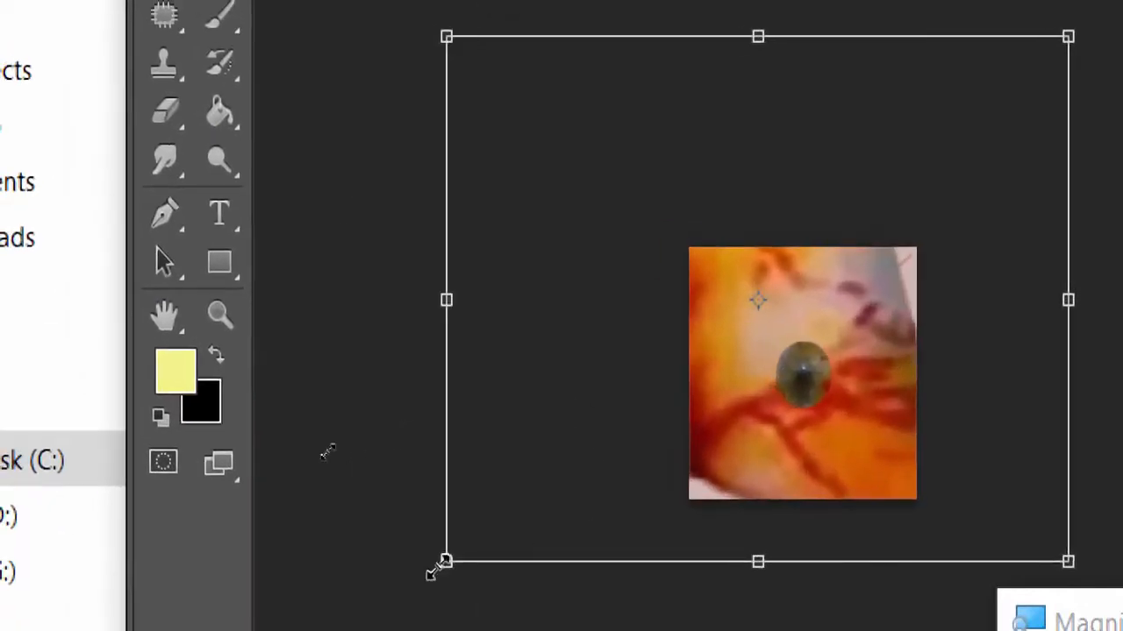
{"action": "left_click_drag", "start_coordinate": [438, 568], "coordinate": [384, 588]}
{"action": "left_click_drag", "start_coordinate": [1032, 380], "coordinate": [1062, 368]}
{"action": "left_click_drag", "start_coordinate": [1065, 133], "coordinate": [1069, 125]}
{"action": "left_click_drag", "start_coordinate": [607, 209], "coordinate": [559, 277]}
{"action": "key", "text": "Return"}
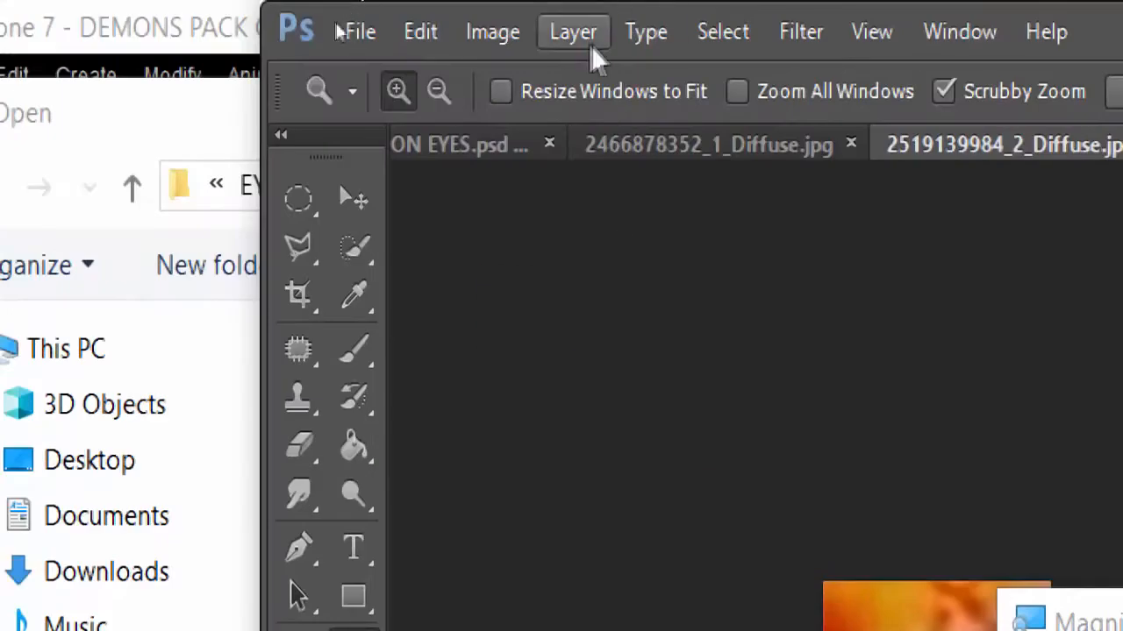
- Increase the contrast of the enlarged orange layer with Brightness/Contrast
{"action": "left_click", "coordinate": [492, 32]}
{"action": "mouse_move", "coordinate": [456, 143]}
{"action": "left_click", "coordinate": [1040, 155]}
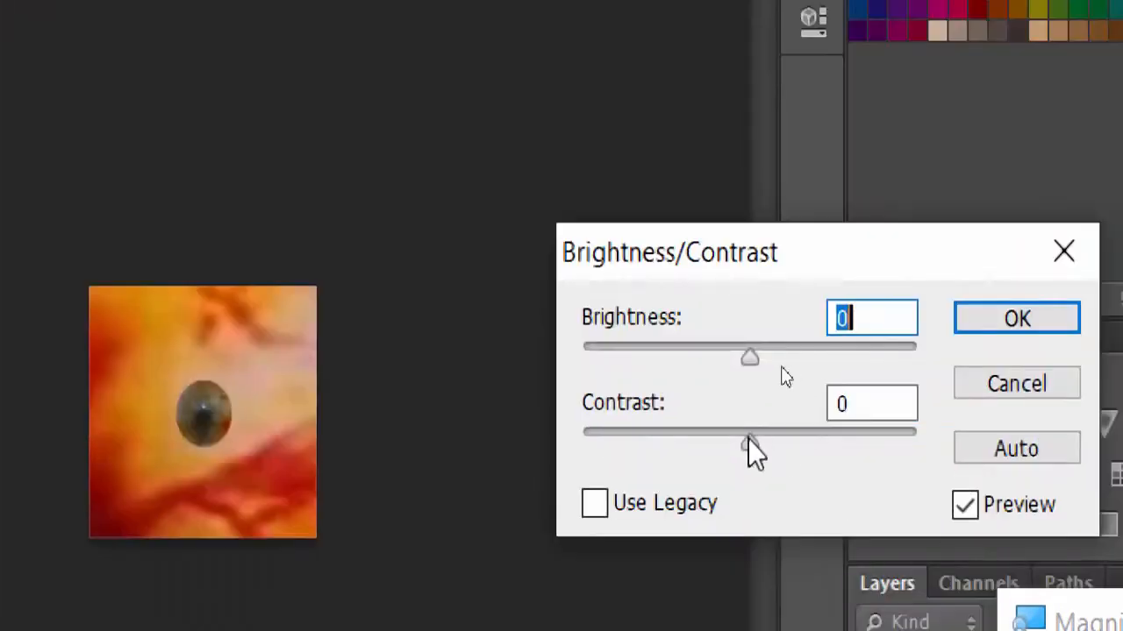
{"action": "left_click", "coordinate": [1017, 320]}
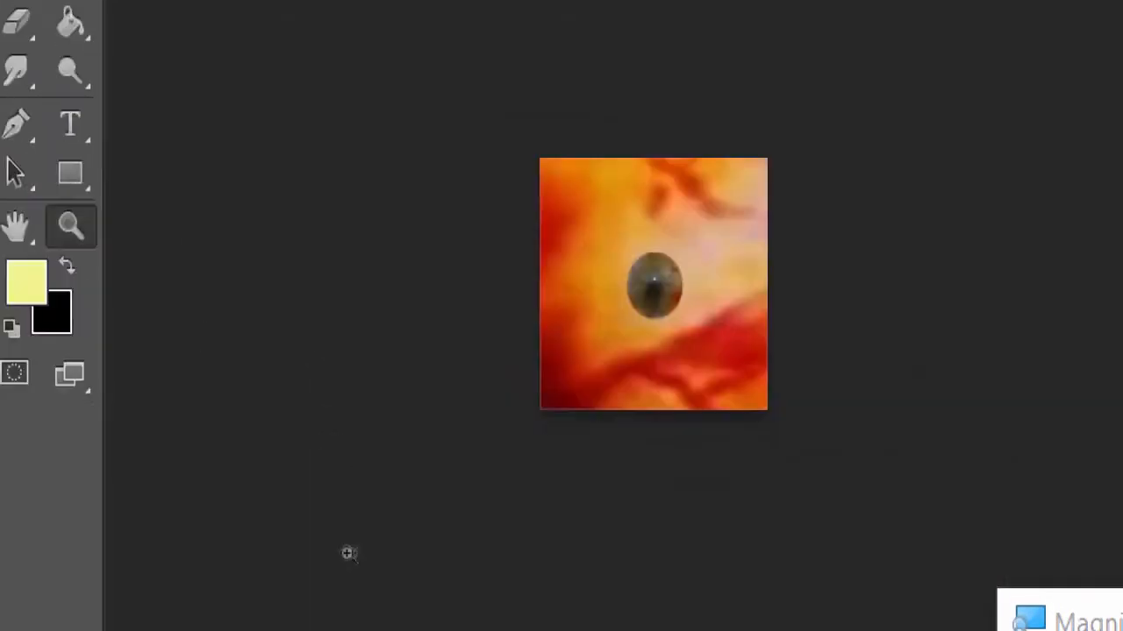
- Select the iris on Layer 2, then raise its brightness slightly and its contrast strongly with Brightness/Contrast
{"action": "left_click", "coordinate": [706, 518]}
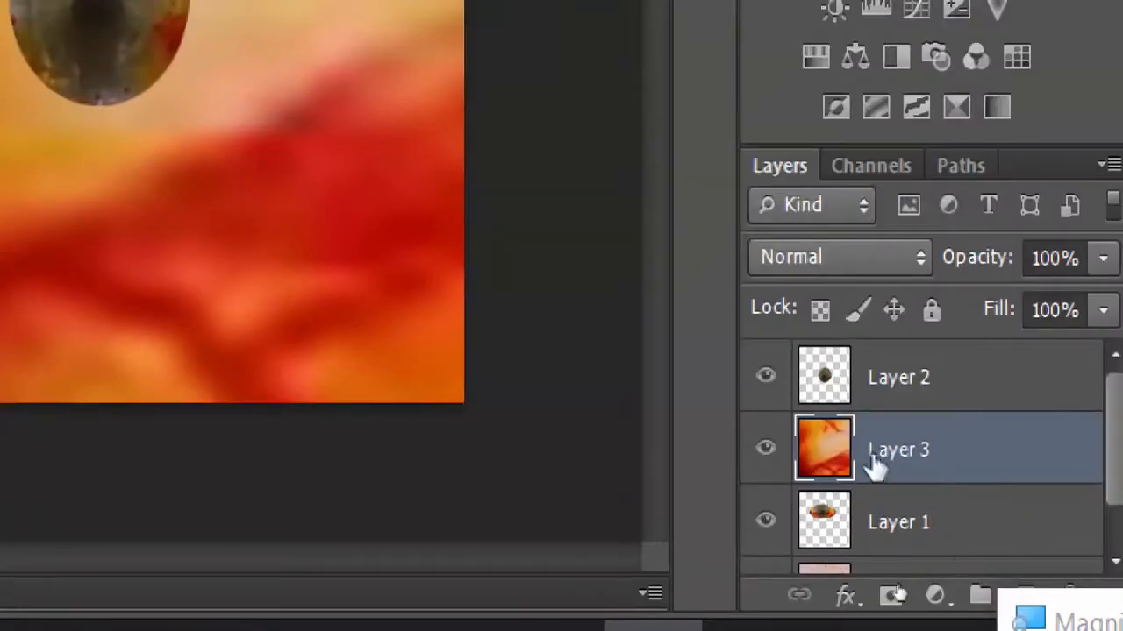
{"action": "left_click", "coordinate": [932, 383]}
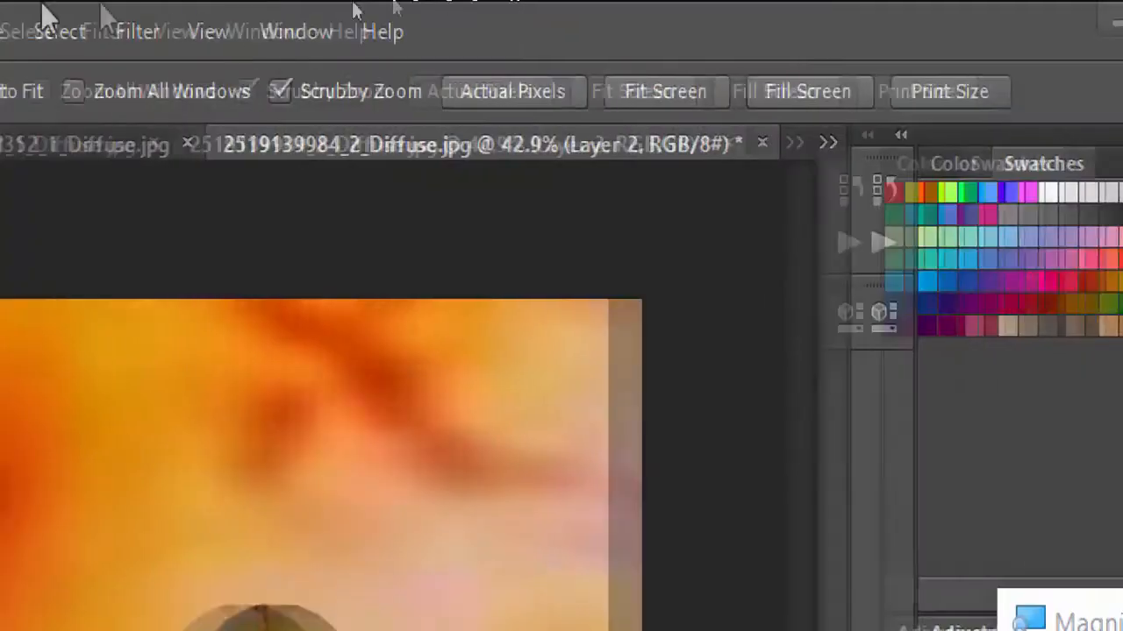
{"action": "left_click", "coordinate": [175, 30]}
{"action": "mouse_move", "coordinate": [390, 151]}
{"action": "left_click", "coordinate": [760, 144]}
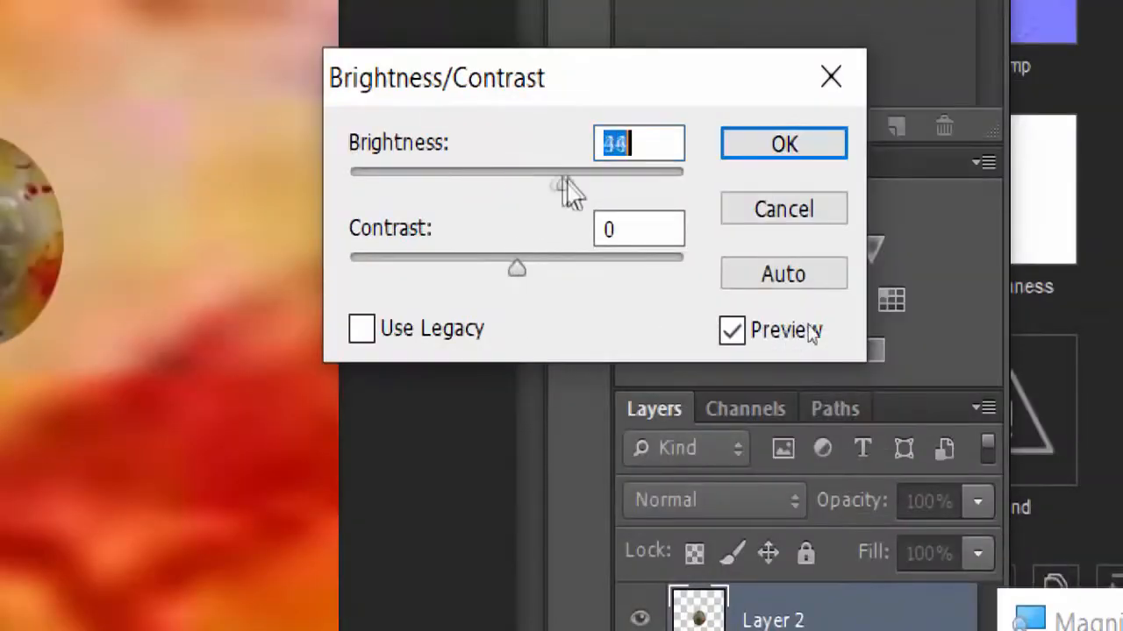
{"action": "left_click_drag", "start_coordinate": [568, 191], "coordinate": [590, 183]}
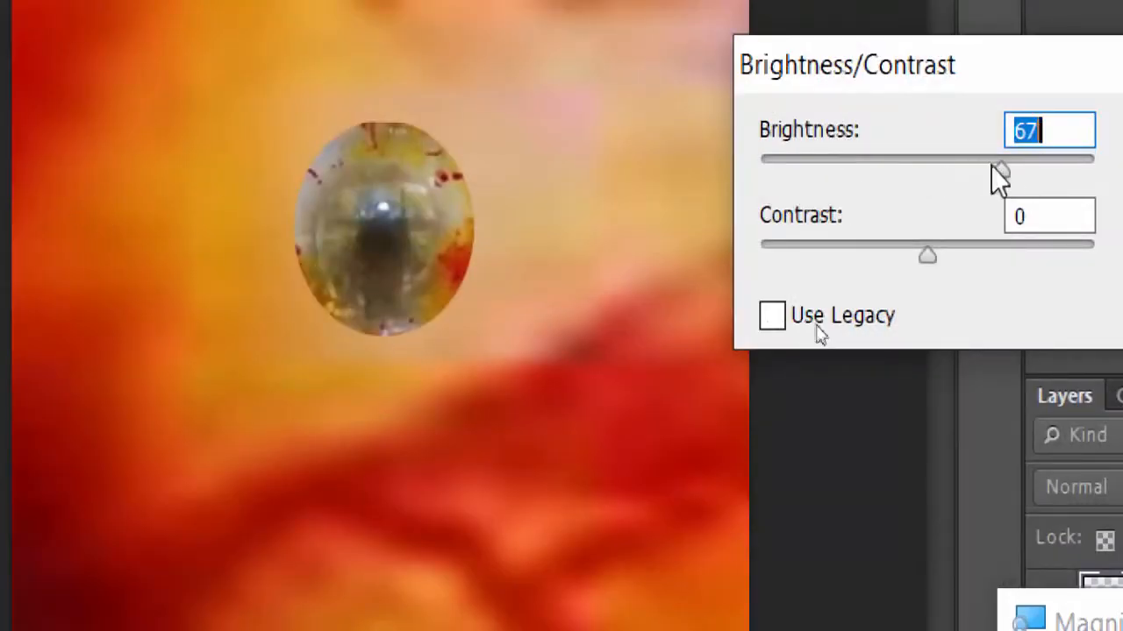
{"action": "left_click_drag", "start_coordinate": [991, 166], "coordinate": [940, 171]}
{"action": "left_click_drag", "start_coordinate": [920, 256], "coordinate": [1088, 259]}
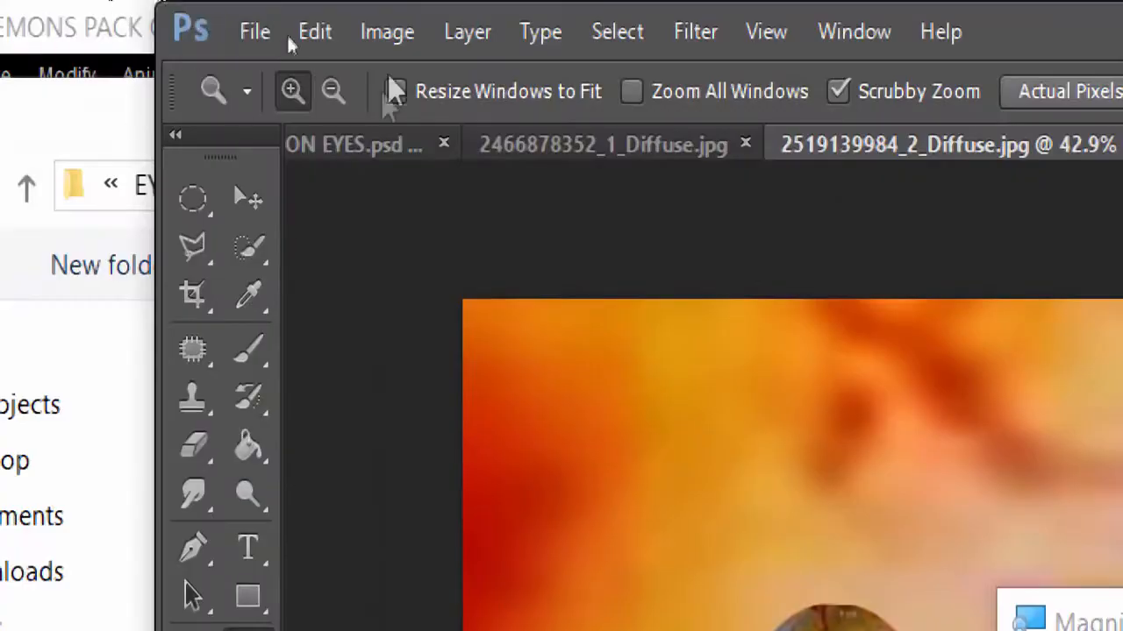
- Warp the iris by pulling its top edge up and its bottom edge down into tall points
{"action": "left_click", "coordinate": [313, 32]}
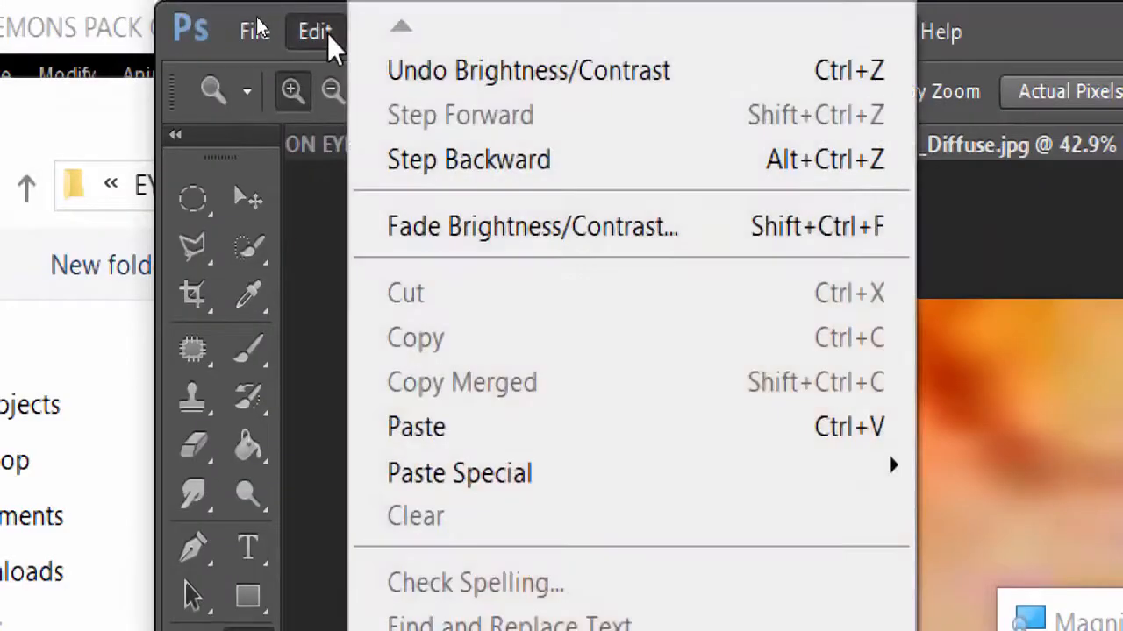
{"action": "mouse_move", "coordinate": [483, 363]}
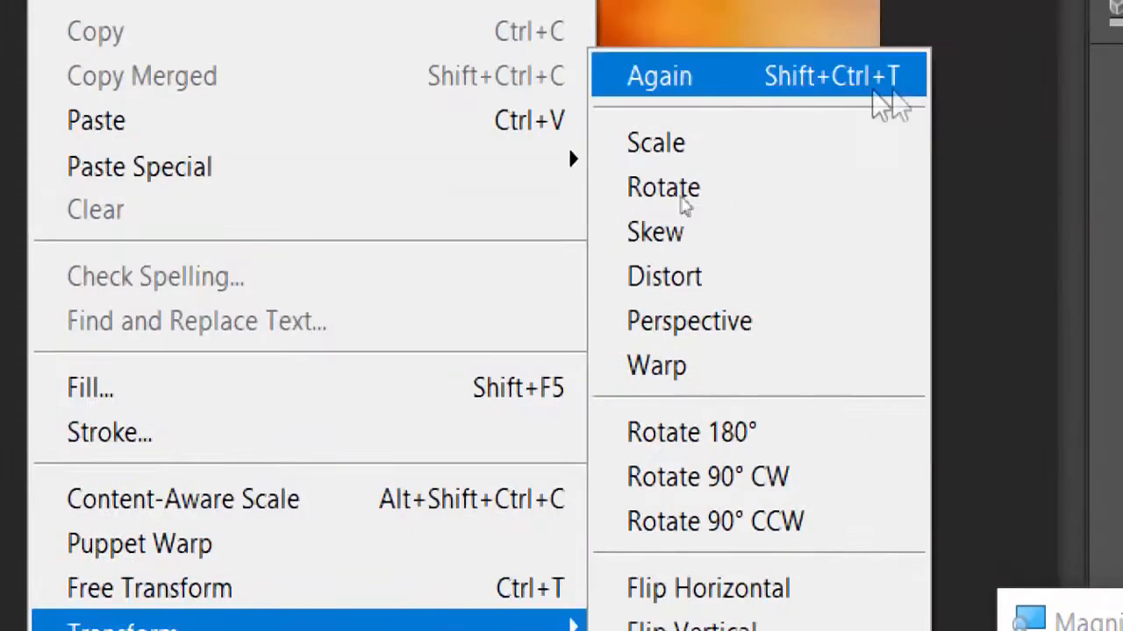
{"action": "left_click", "coordinate": [686, 369]}
{"action": "left_click_drag", "start_coordinate": [561, 137], "coordinate": [566, 43]}
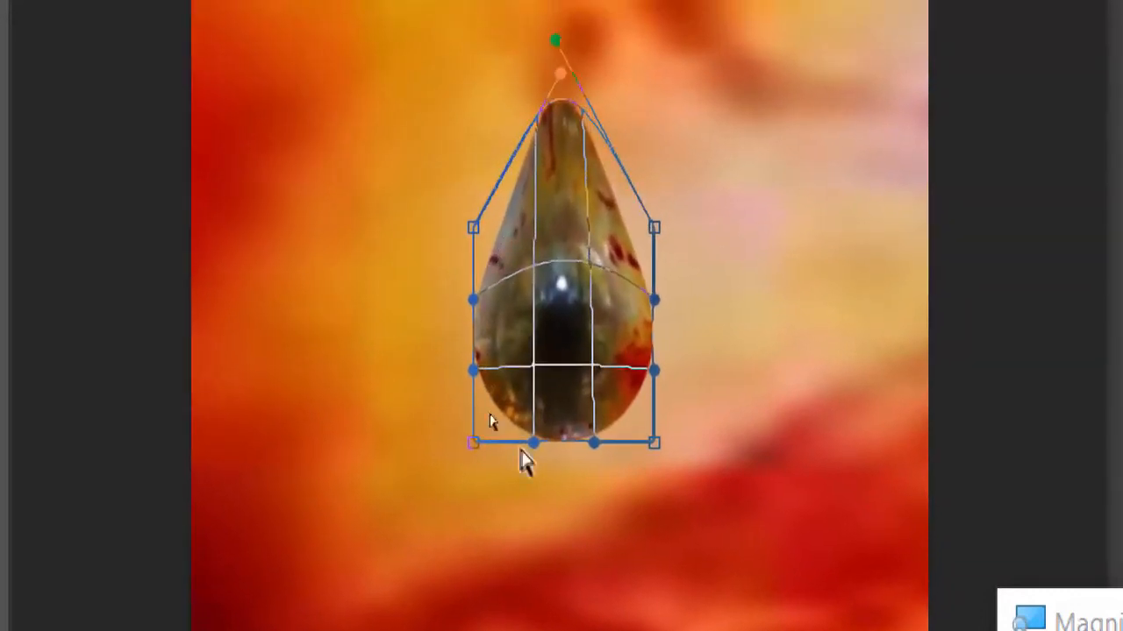
{"action": "left_click_drag", "start_coordinate": [594, 446], "coordinate": [569, 622]}
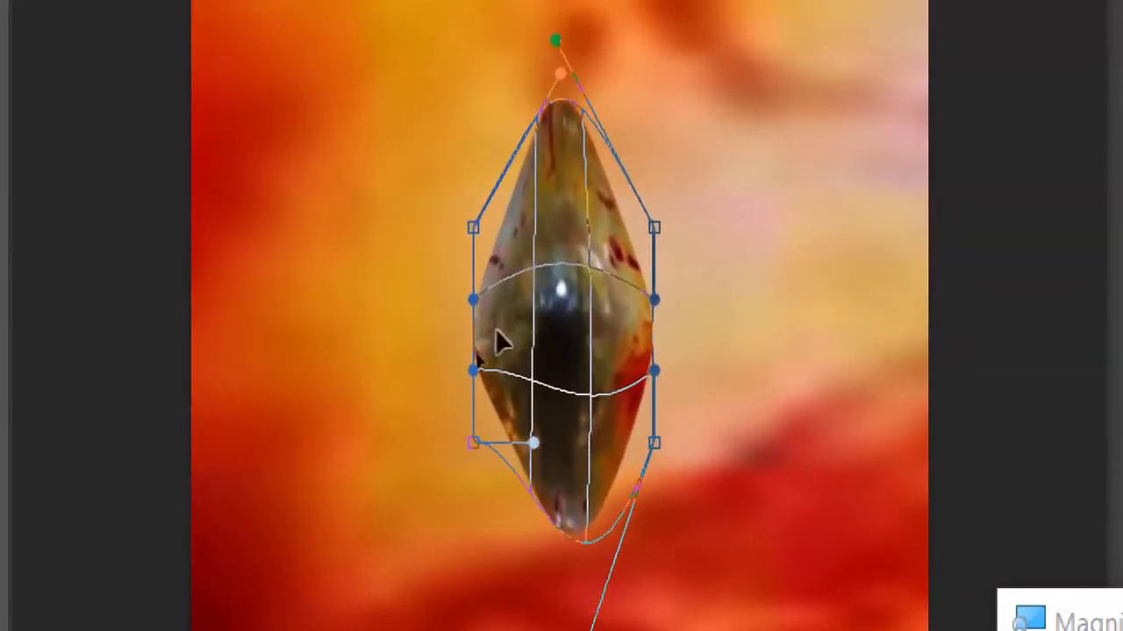
- Pull the warp's sides and corners inward to narrow the iris into a vertical slit, and commit the warp
{"action": "left_click_drag", "start_coordinate": [474, 331], "coordinate": [493, 331]}
{"action": "left_click_drag", "start_coordinate": [653, 302], "coordinate": [641, 307]}
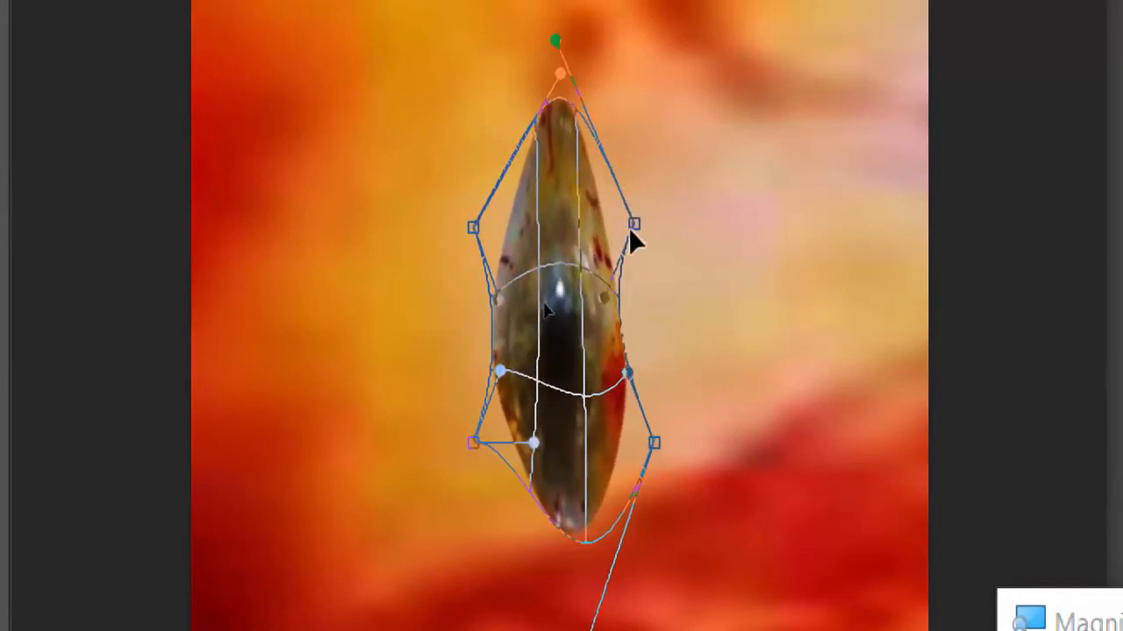
{"action": "left_click_drag", "start_coordinate": [631, 226], "coordinate": [619, 230]}
{"action": "left_click_drag", "start_coordinate": [473, 228], "coordinate": [496, 227]}
{"action": "left_click_drag", "start_coordinate": [653, 443], "coordinate": [642, 440]}
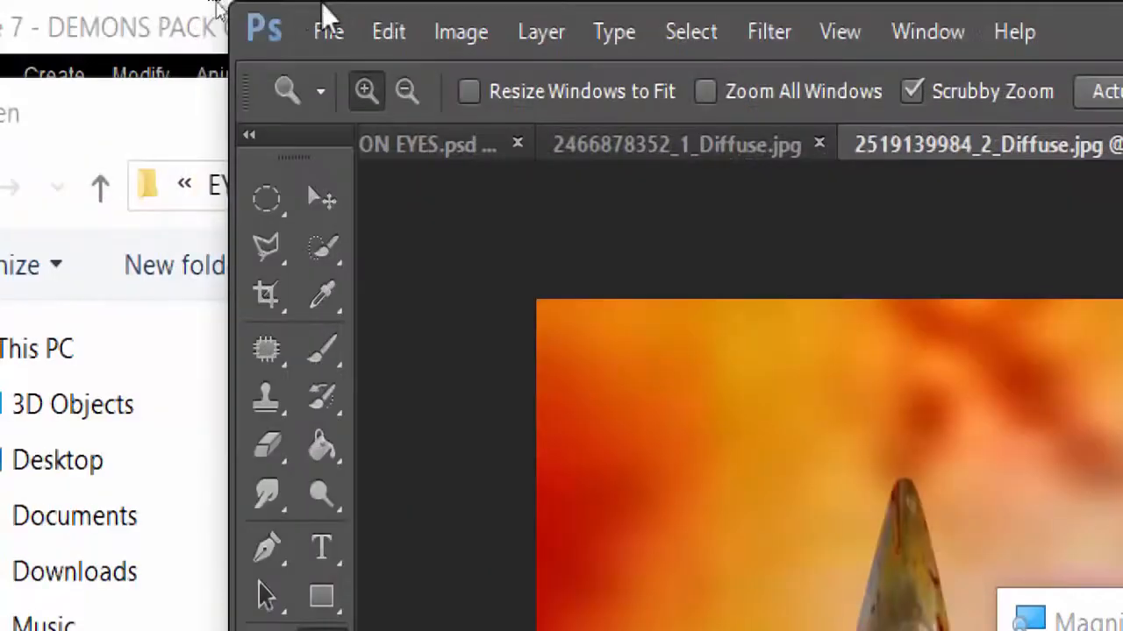
- Warp the slit iris again, pulling its two lower corners inward to sharpen the lower point, and commit the warp
{"action": "left_click", "coordinate": [395, 32]}
{"action": "mouse_move", "coordinate": [1035, 532]}
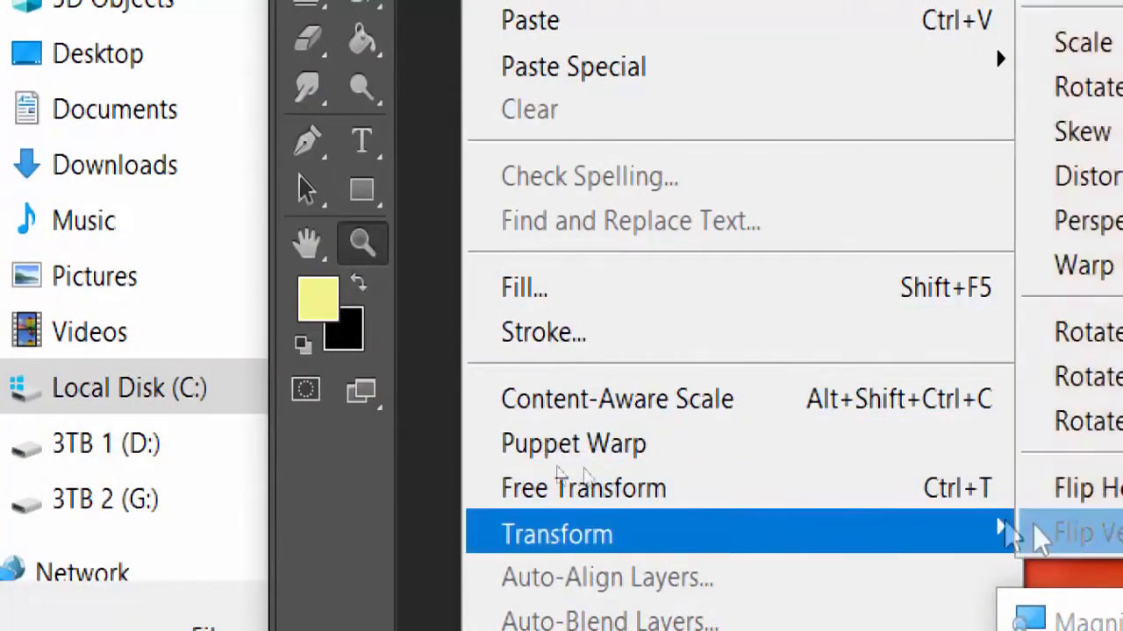
{"action": "left_click", "coordinate": [1062, 266]}
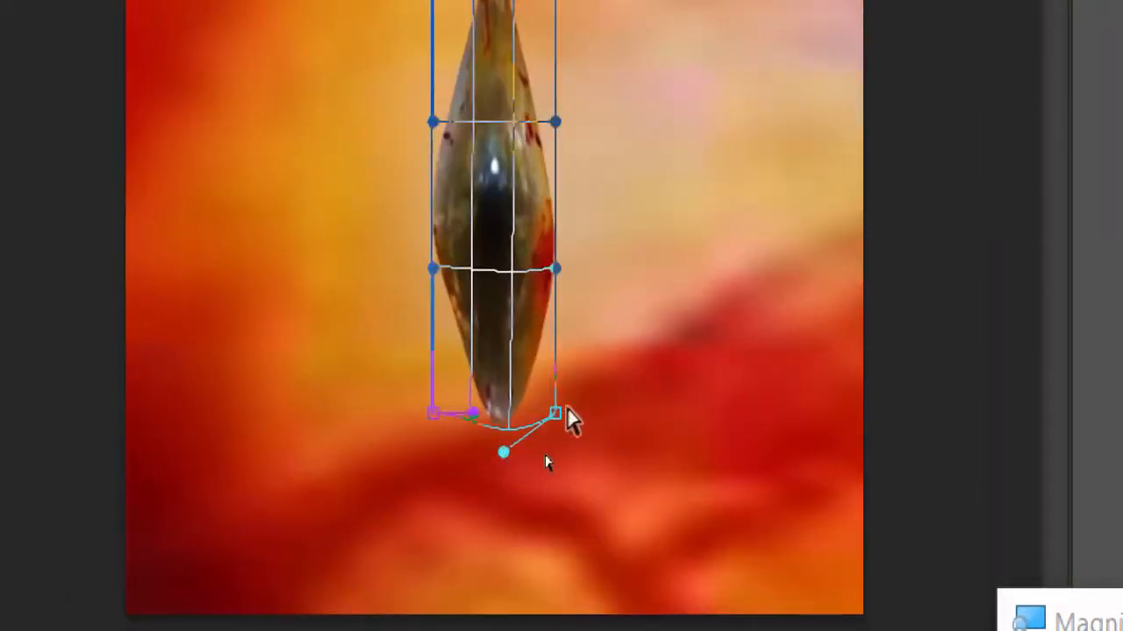
{"action": "left_click_drag", "start_coordinate": [554, 413], "coordinate": [539, 408]}
{"action": "left_click_drag", "start_coordinate": [434, 412], "coordinate": [451, 425]}
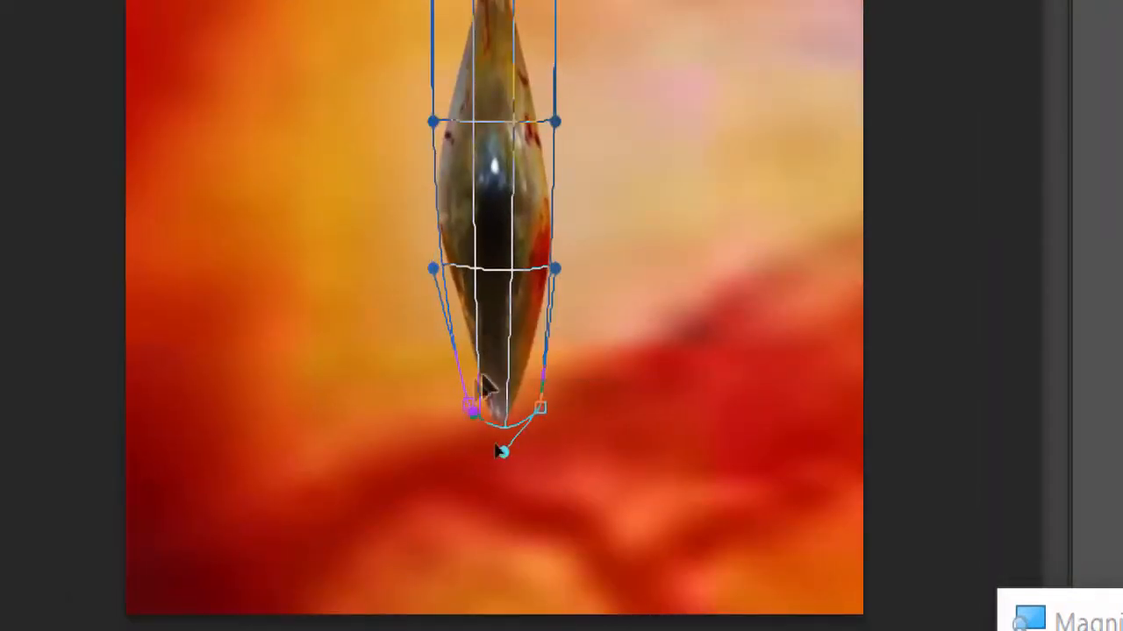
{"action": "key", "text": "Return"}
- Save the artwork as a JPEG named "DEMONS EYES LIZARD TYPE" in the iClone7Temp folder
{"action": "left_click", "coordinate": [324, 32]}
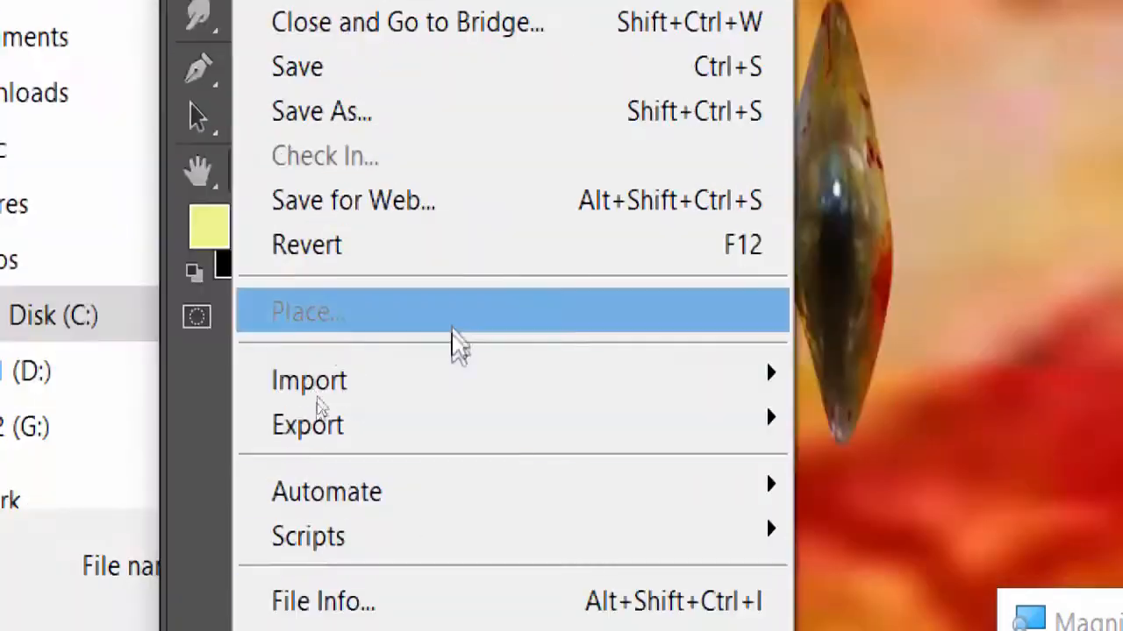
{"action": "left_click", "coordinate": [477, 208]}
{"action": "left_click", "coordinate": [932, 461]}
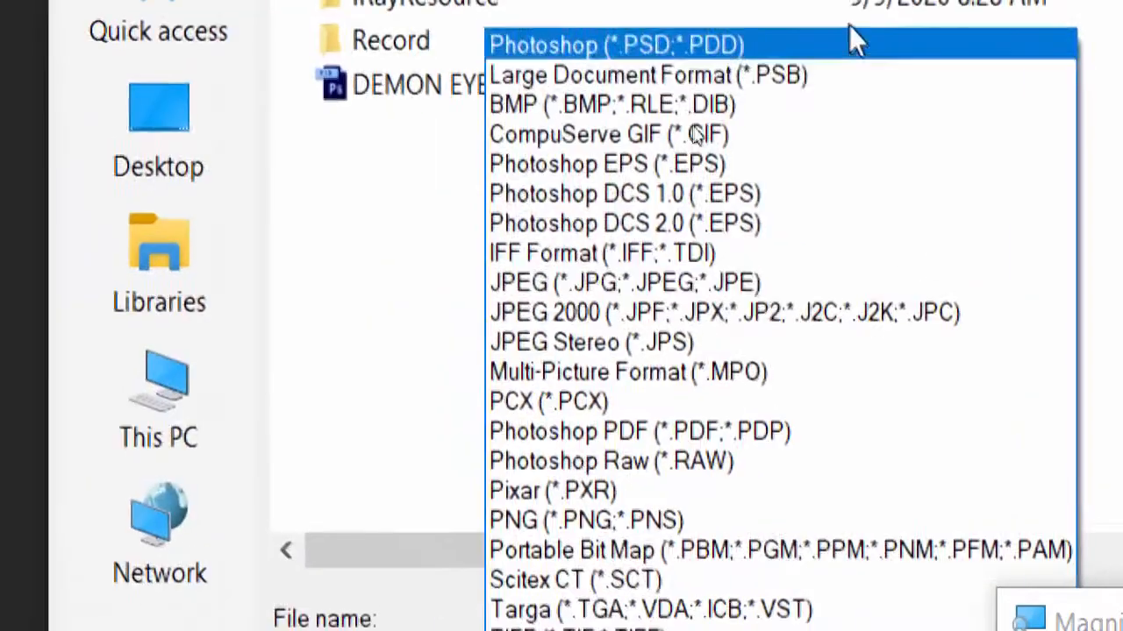
{"action": "left_click", "coordinate": [776, 289]}
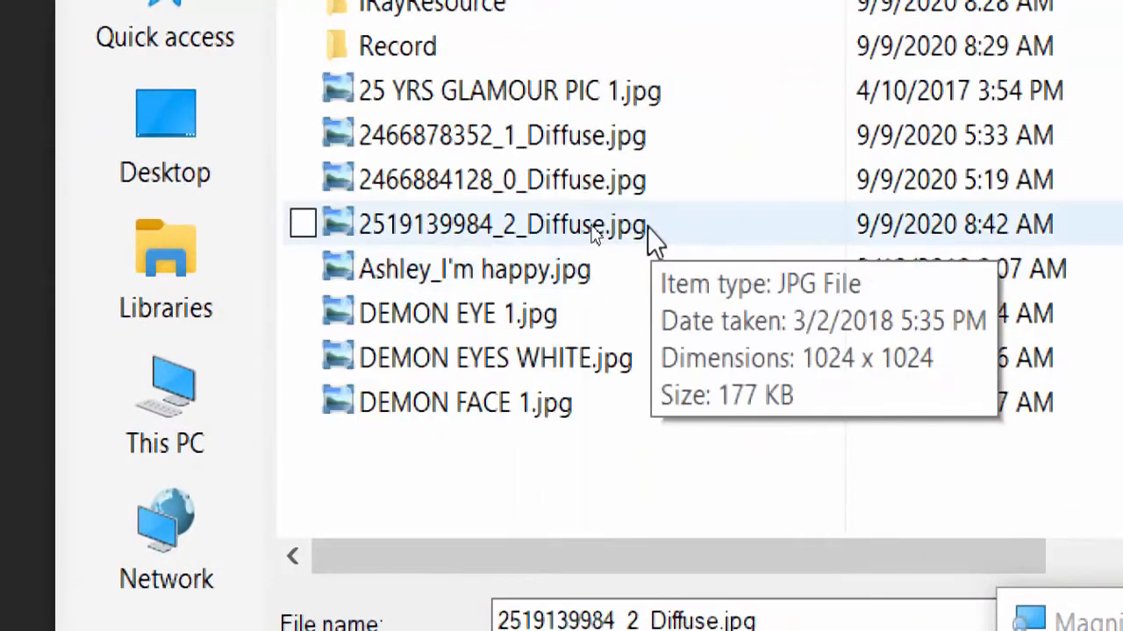
{"action": "key", "text": "Down"}
{"action": "key", "text": "Down"}
{"action": "key", "text": "Down"}
{"action": "left_click", "coordinate": [809, 209]}
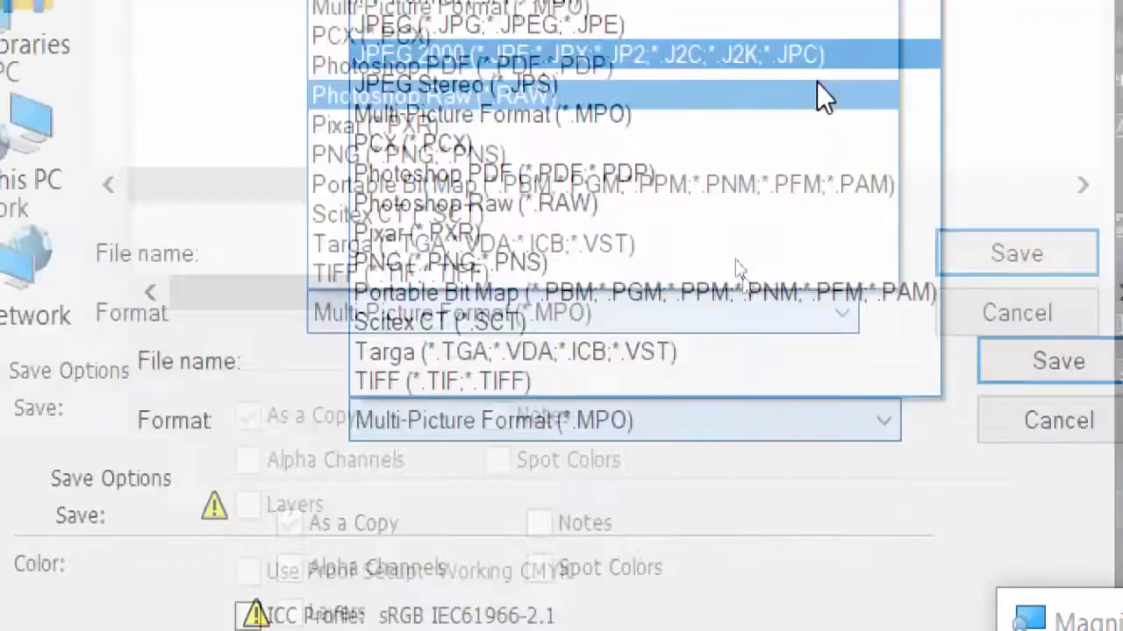
{"action": "left_click", "coordinate": [803, 193]}
{"action": "left_click", "coordinate": [741, 542]}
{"action": "type", "text": "DEMONS EYES LIZARD"}
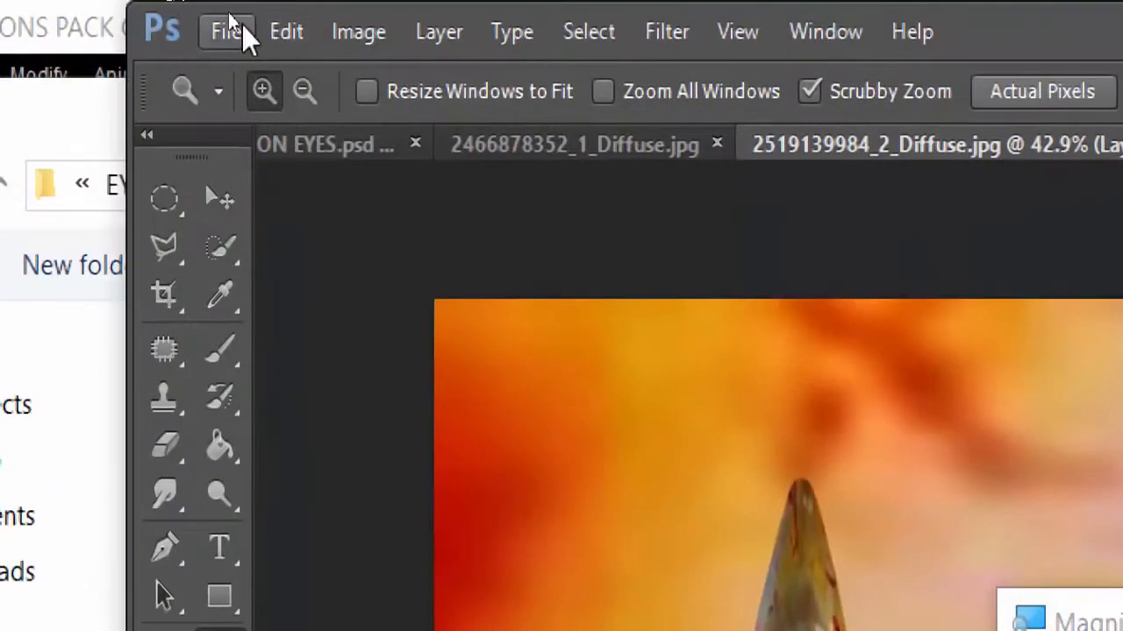
- Use the Record folder in the Save As dialog to open the parent iClone7Temp folder in File Explorer
{"action": "left_click", "coordinate": [238, 33]}
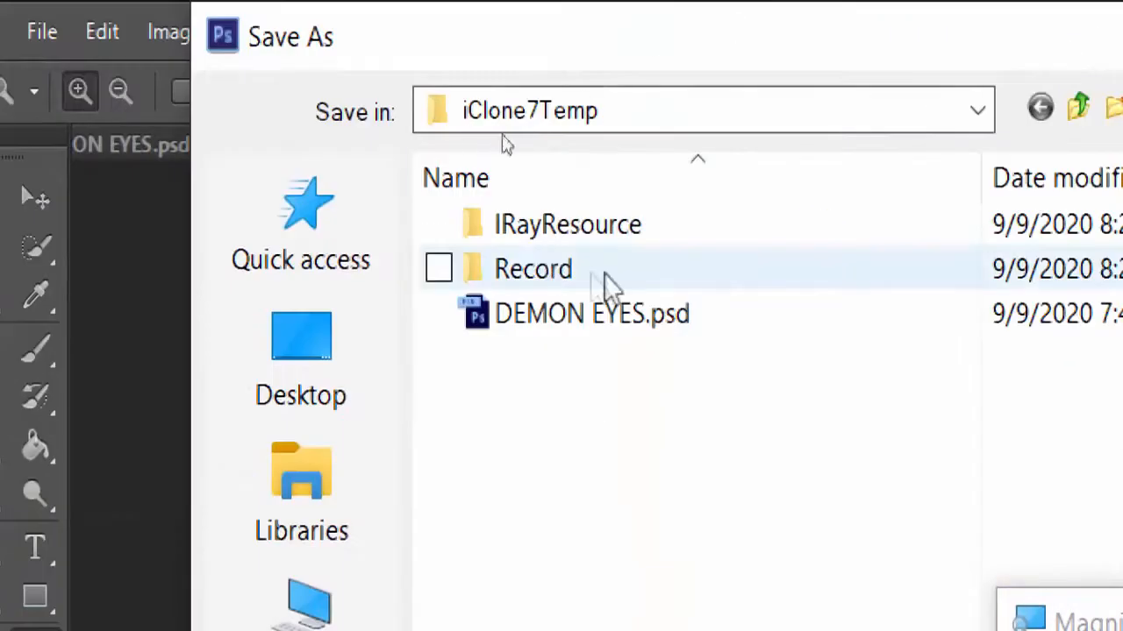
{"action": "right_click", "coordinate": [544, 278]}
{"action": "left_click", "coordinate": [717, 277]}
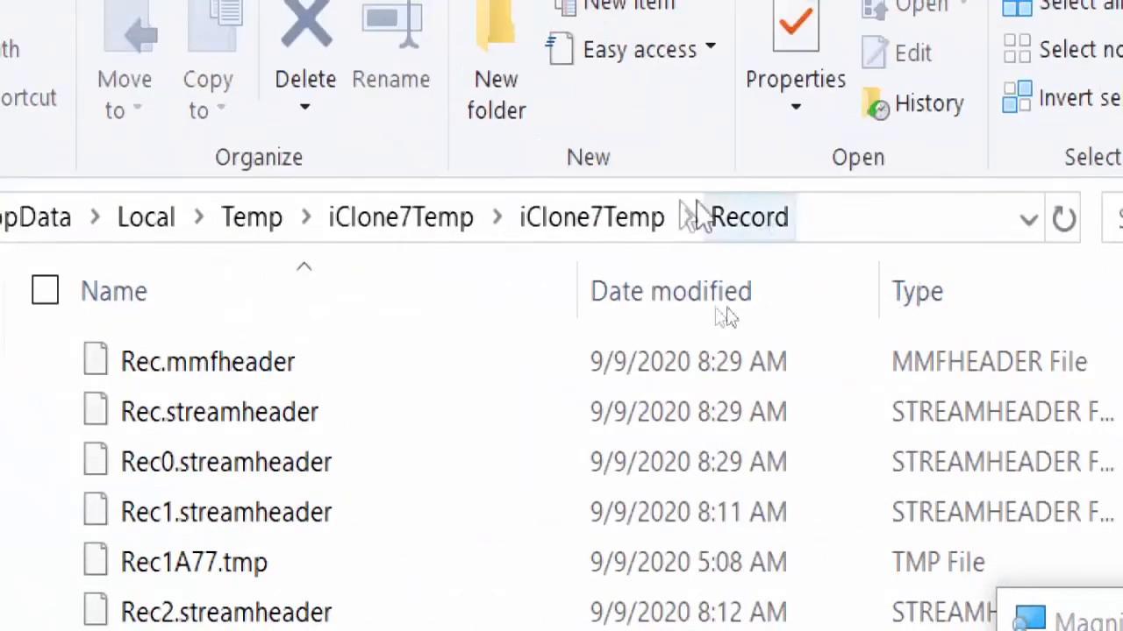
{"action": "left_click", "coordinate": [590, 233]}
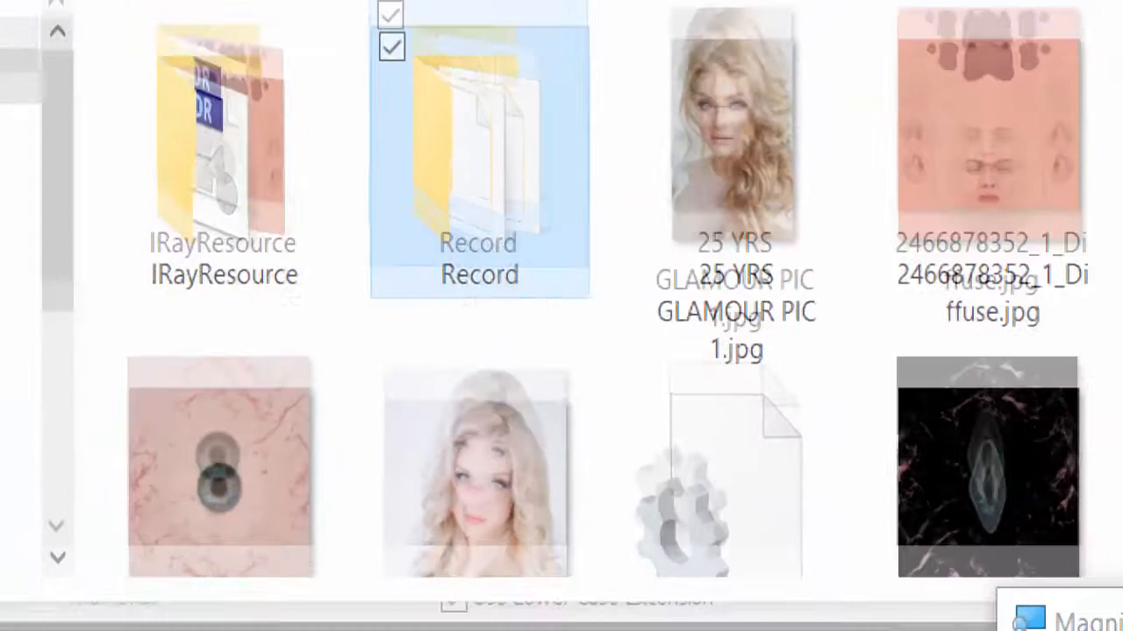
- Find DEMONS EYES LIZARD TYPE.jpg in the iClone7Temp folder and copy it
{"action": "scroll", "coordinate": [785, 293], "scroll_direction": "down", "scroll_amount": 1}
{"action": "scroll", "coordinate": [787, 297], "scroll_direction": "down", "scroll_amount": 4}
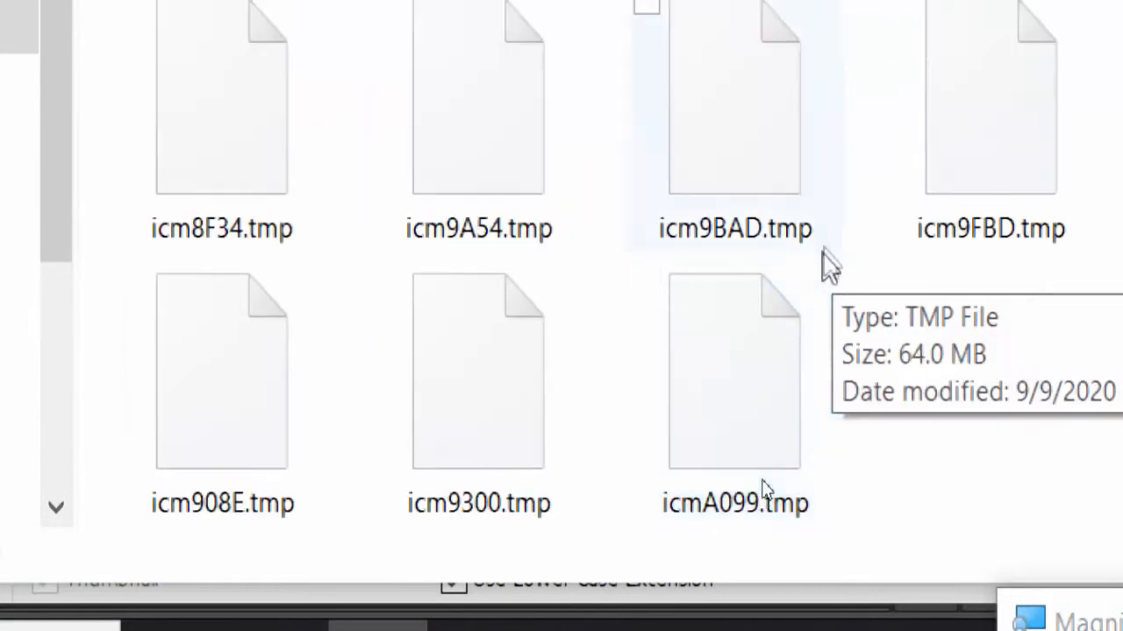
{"action": "scroll", "coordinate": [825, 271], "scroll_direction": "up", "scroll_amount": 3}
{"action": "left_click", "coordinate": [725, 357]}
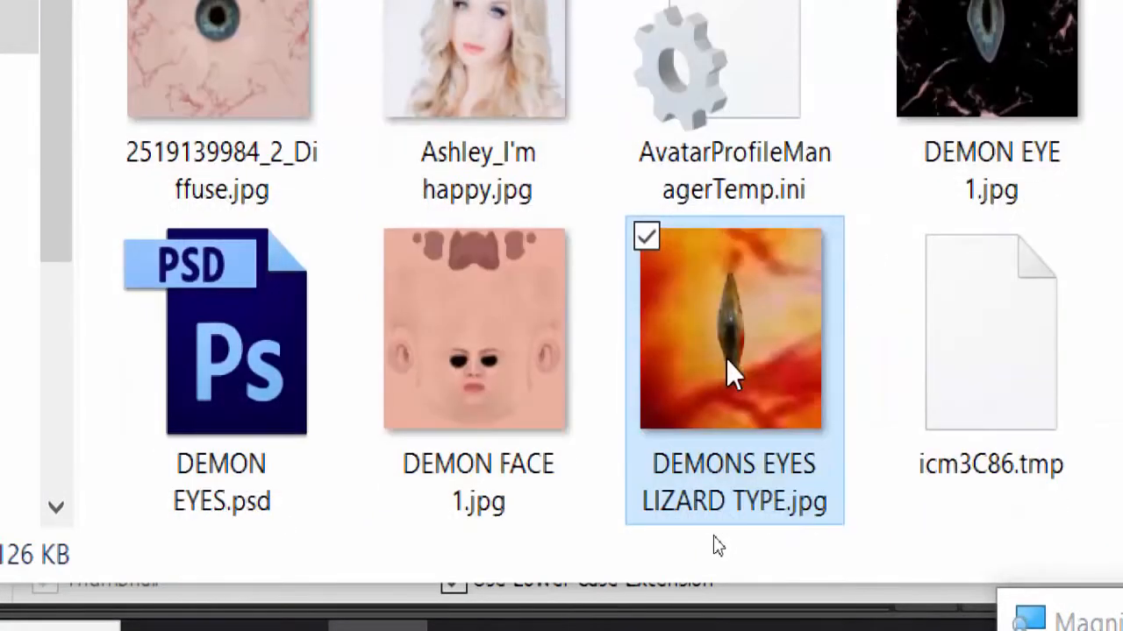
{"action": "right_click", "coordinate": [725, 358]}
{"action": "left_click", "coordinate": [861, 349]}
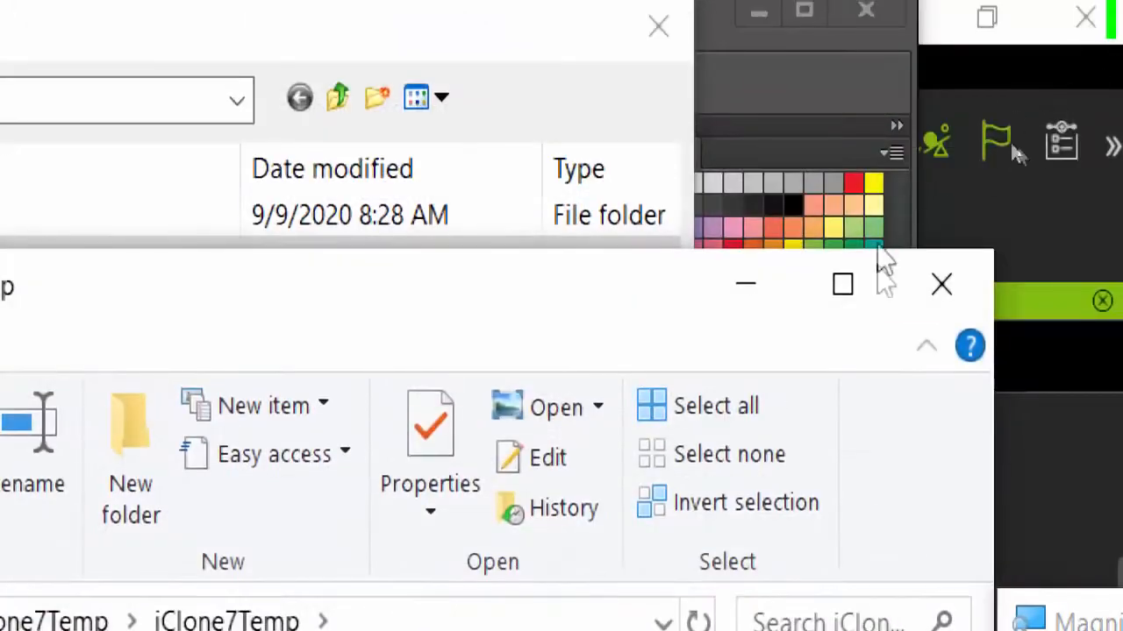
- Close the iClone7Temp folder window and switch from Photoshop back to iClone's texture file dialog
{"action": "left_click", "coordinate": [941, 283]}
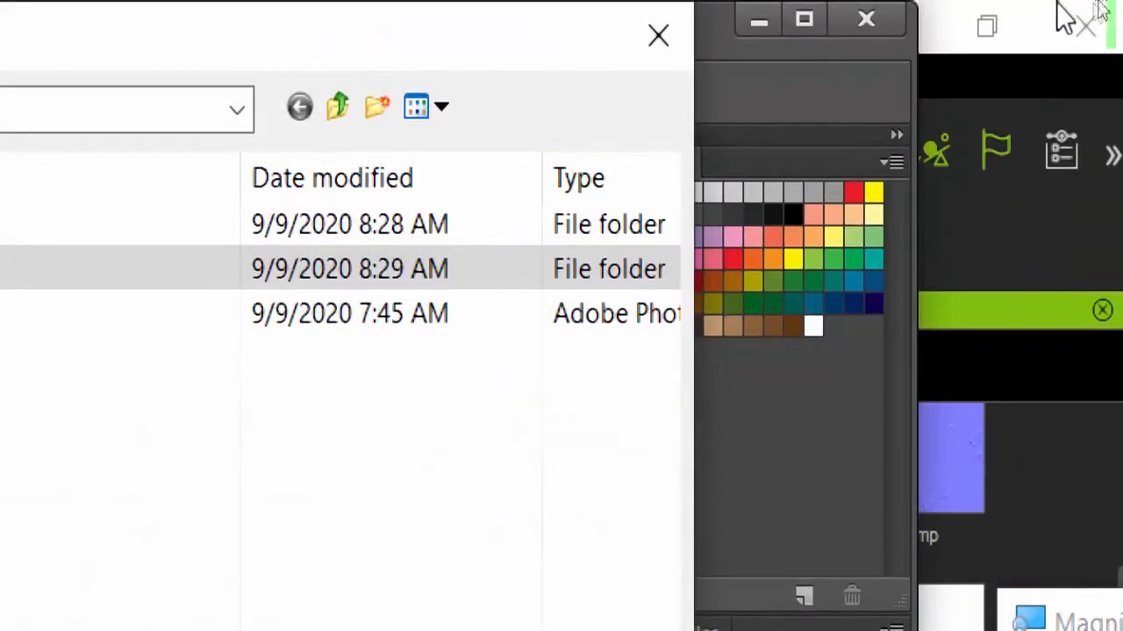
{"action": "left_click_drag", "start_coordinate": [439, 50], "coordinate": [605, 175]}
{"action": "left_click", "coordinate": [822, 149]}
{"action": "left_click", "coordinate": [760, 31]}
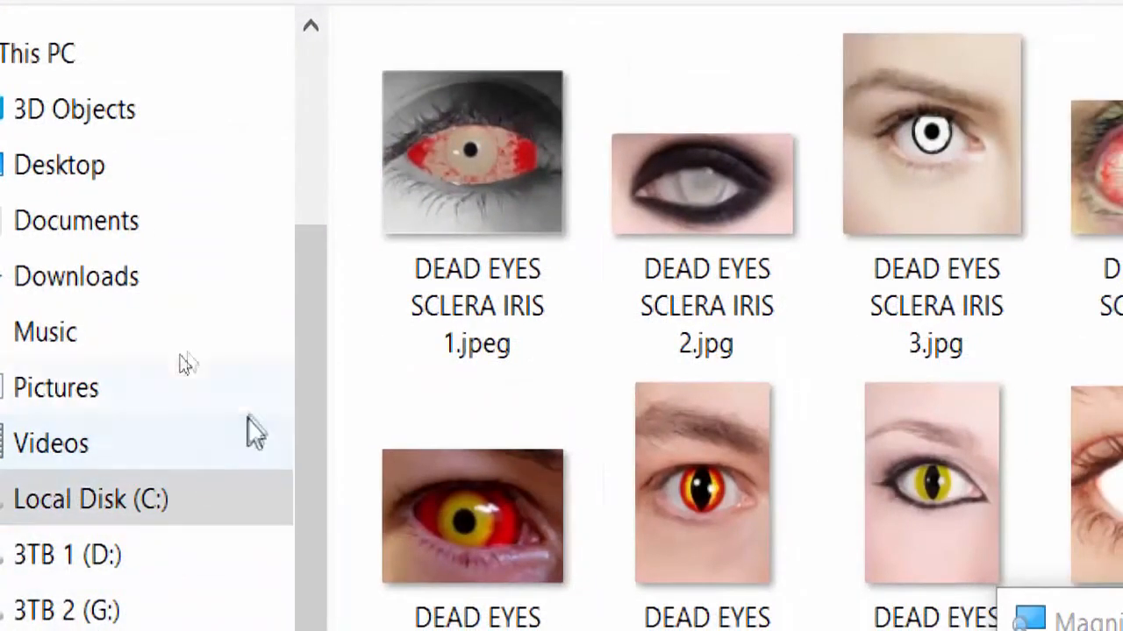
- Paste the copied texture into the eye reference folder and load DEMONS EYES LIZARD TYPE.jpg as the Std_Eye_L base color
{"action": "right_click", "coordinate": [349, 350]}
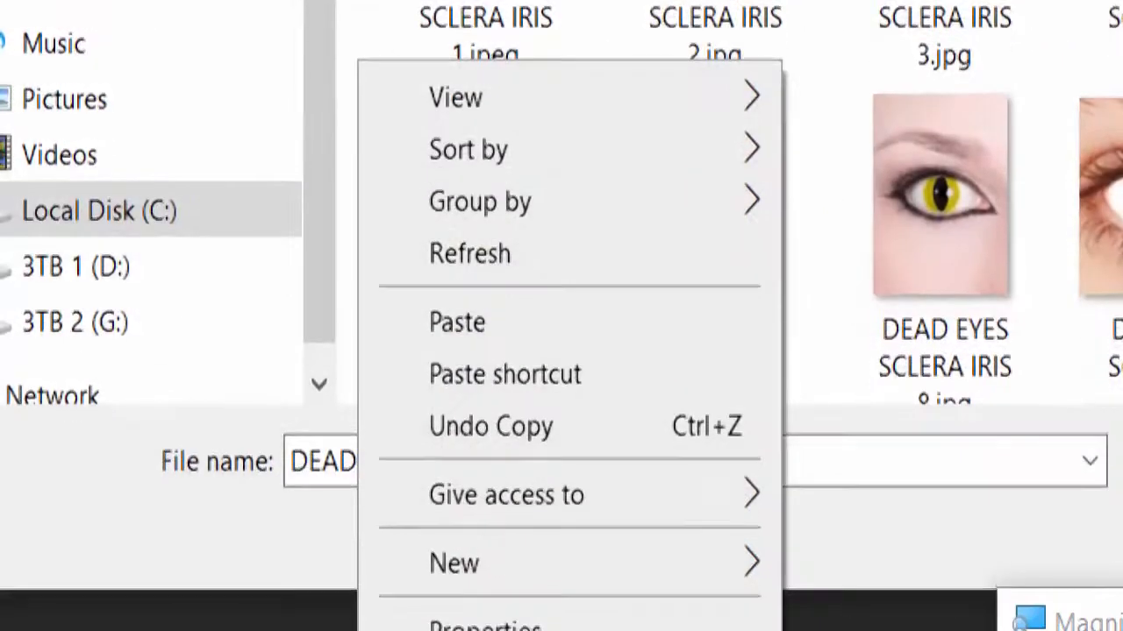
{"action": "left_click", "coordinate": [513, 307]}
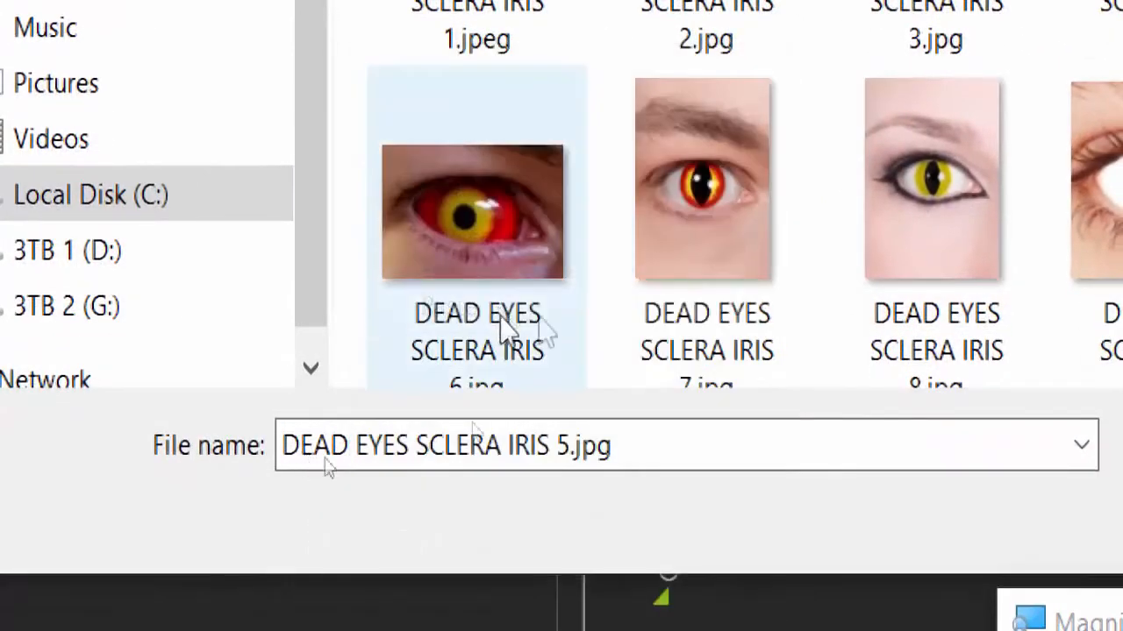
{"action": "left_click", "coordinate": [812, 368]}
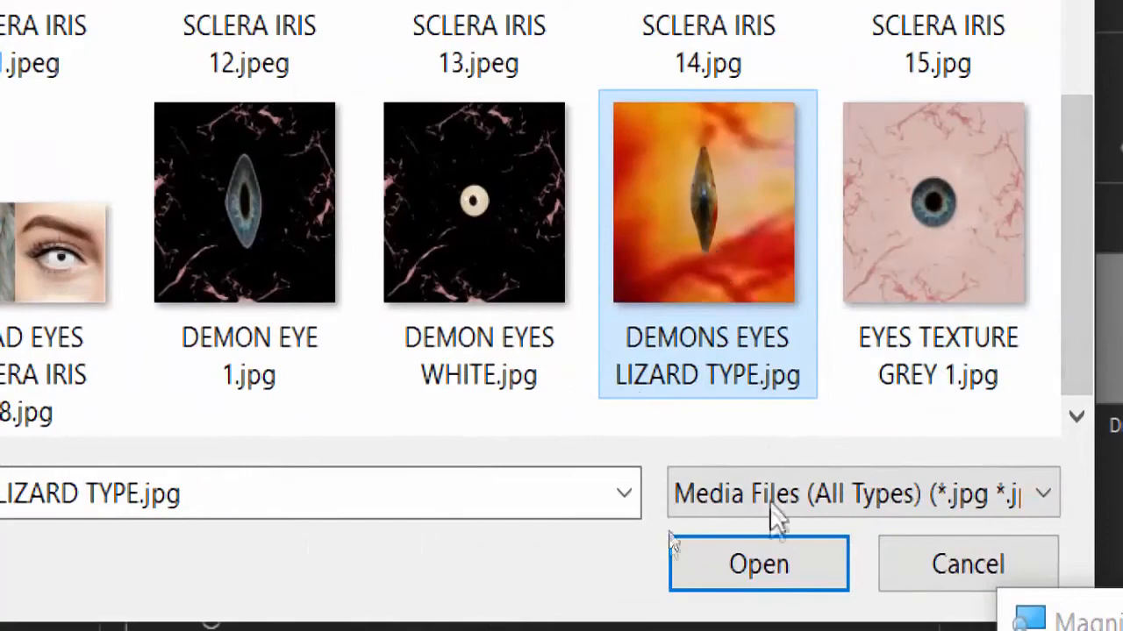
{"action": "left_click", "coordinate": [758, 561]}
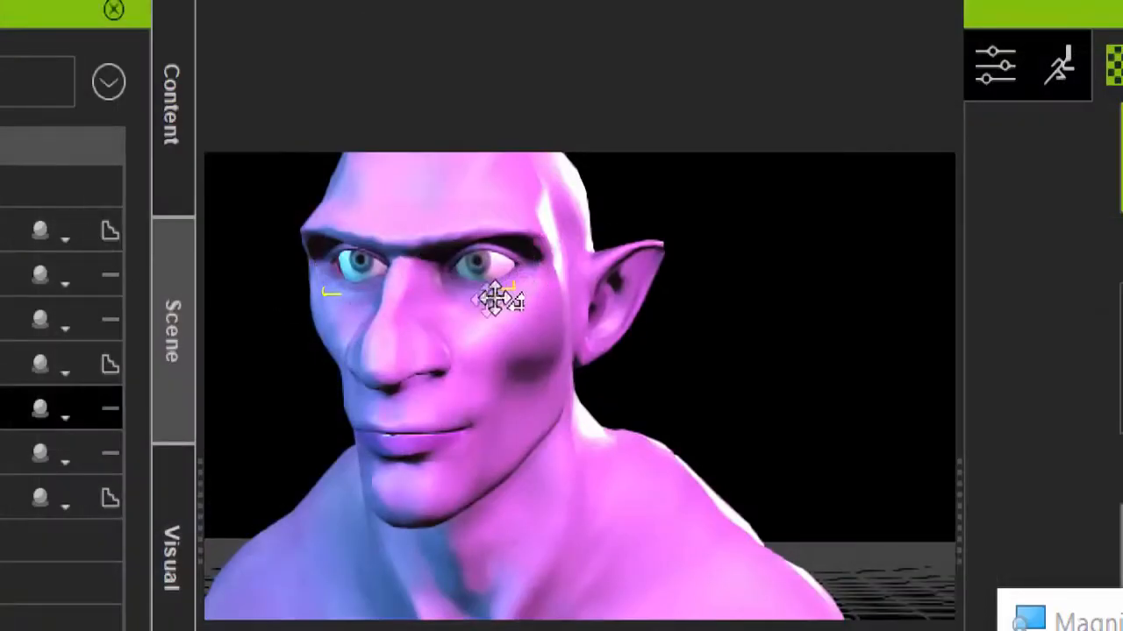
- Load DEMONS EYES LIZARD TYPE.jpg as the base color of the Std_Cornea_L material
{"action": "scroll", "coordinate": [763, 421], "scroll_direction": "up", "scroll_amount": 5}
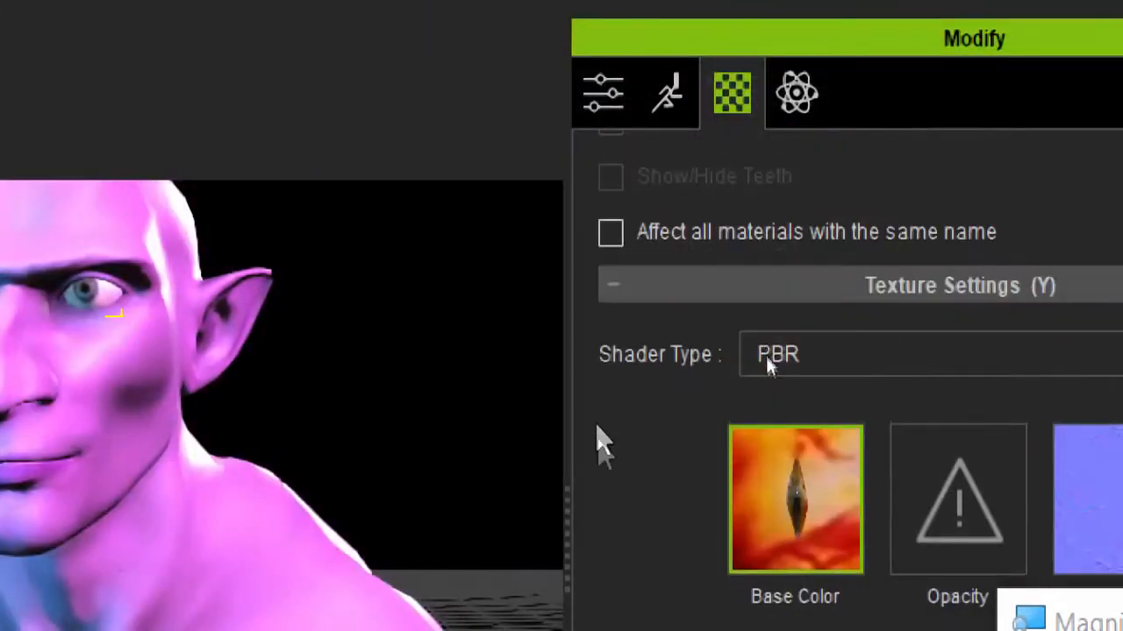
{"action": "scroll", "coordinate": [761, 425], "scroll_direction": "up", "scroll_amount": 2}
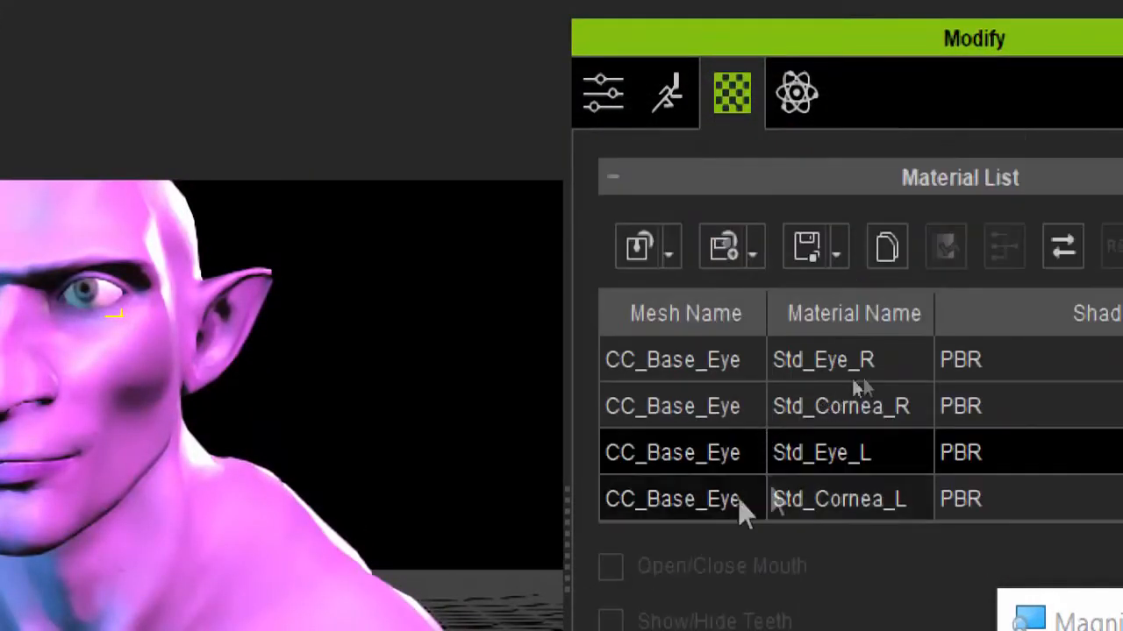
{"action": "left_click", "coordinate": [890, 499]}
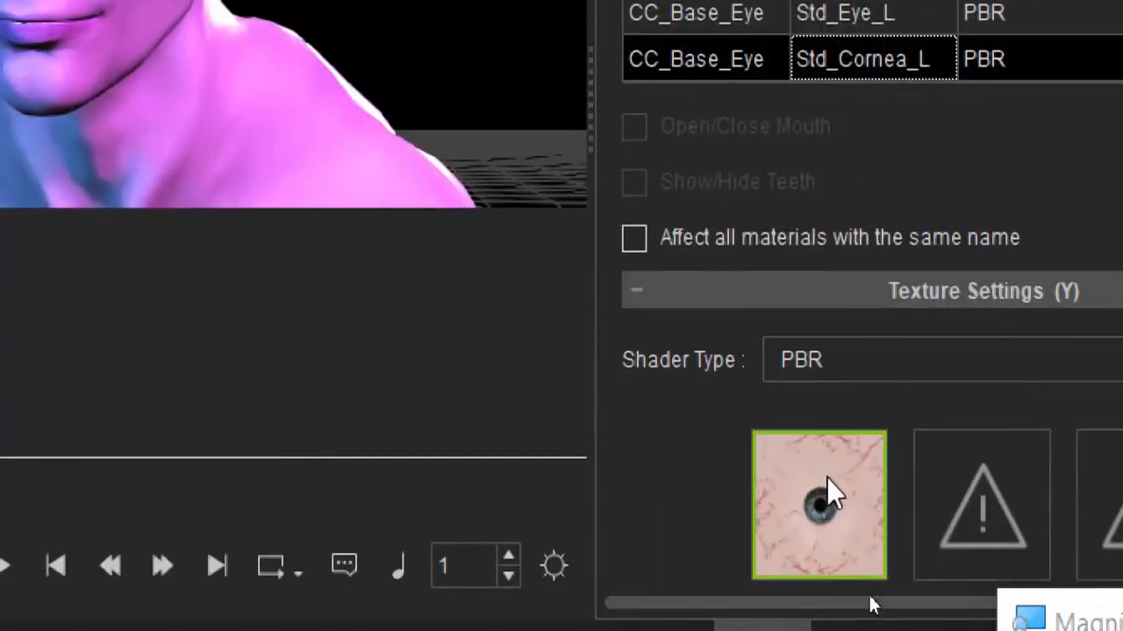
{"action": "double_click", "coordinate": [820, 494]}
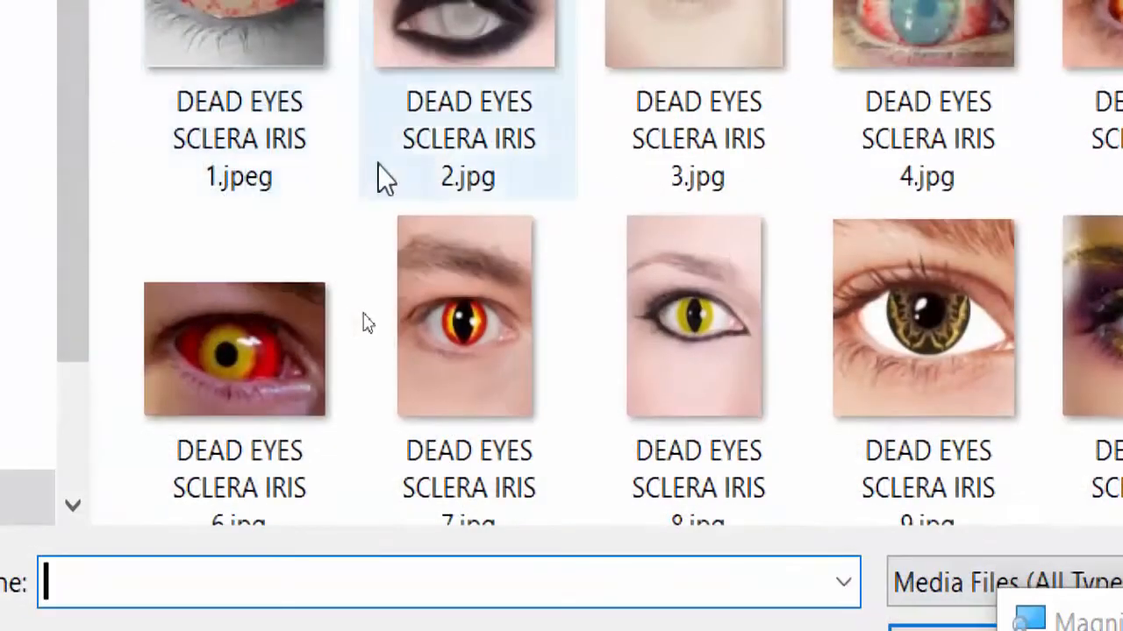
{"action": "scroll", "coordinate": [533, 118], "scroll_direction": "down", "scroll_amount": 2}
{"action": "left_click", "coordinate": [820, 351]}
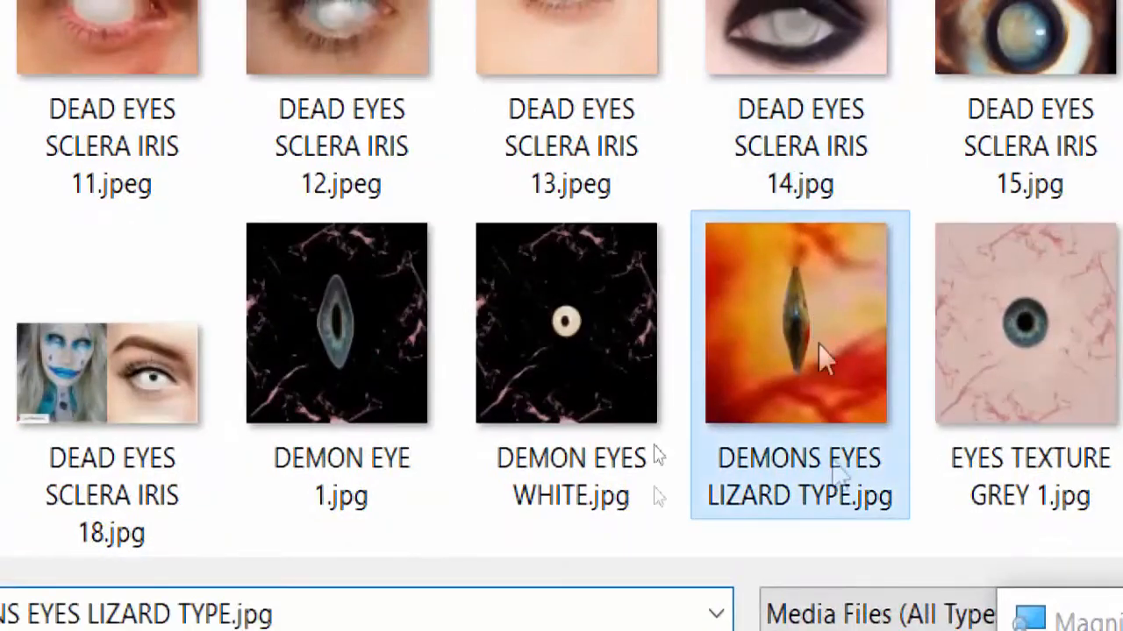
{"action": "left_click", "coordinate": [849, 630]}
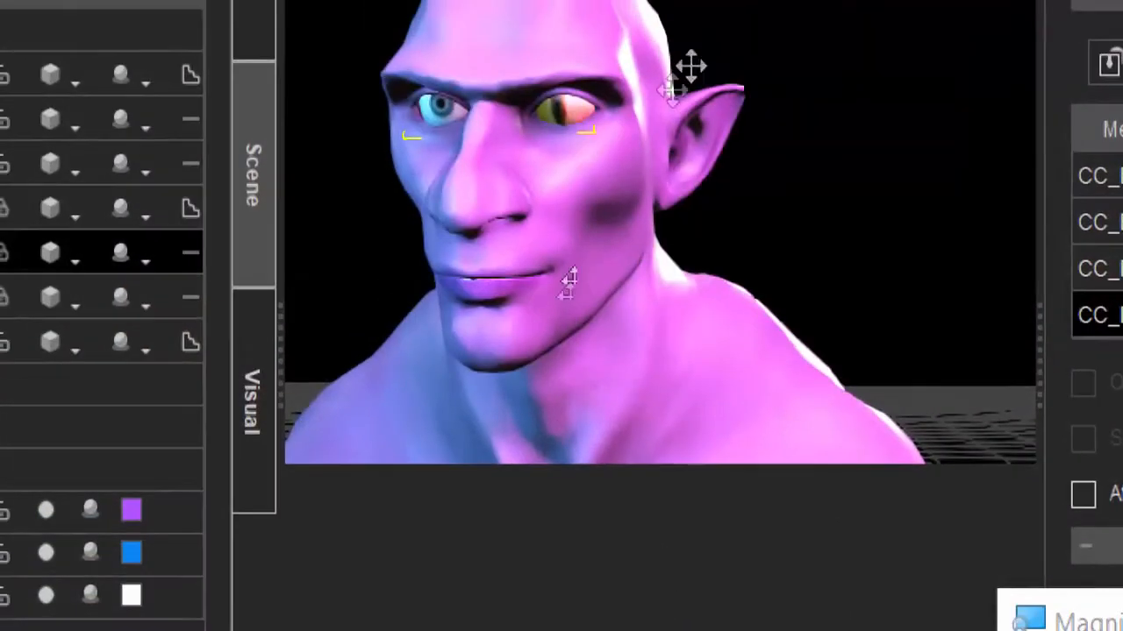
- Load DEMONS EYES LIZARD TYPE.jpg as the base color of the Std_Eye_R material
{"action": "left_click_drag", "start_coordinate": [627, 151], "coordinate": [688, 256]}
{"action": "scroll", "coordinate": [683, 250], "scroll_direction": "up", "scroll_amount": 5}
{"action": "scroll", "coordinate": [681, 250], "scroll_direction": "down", "scroll_amount": 2}
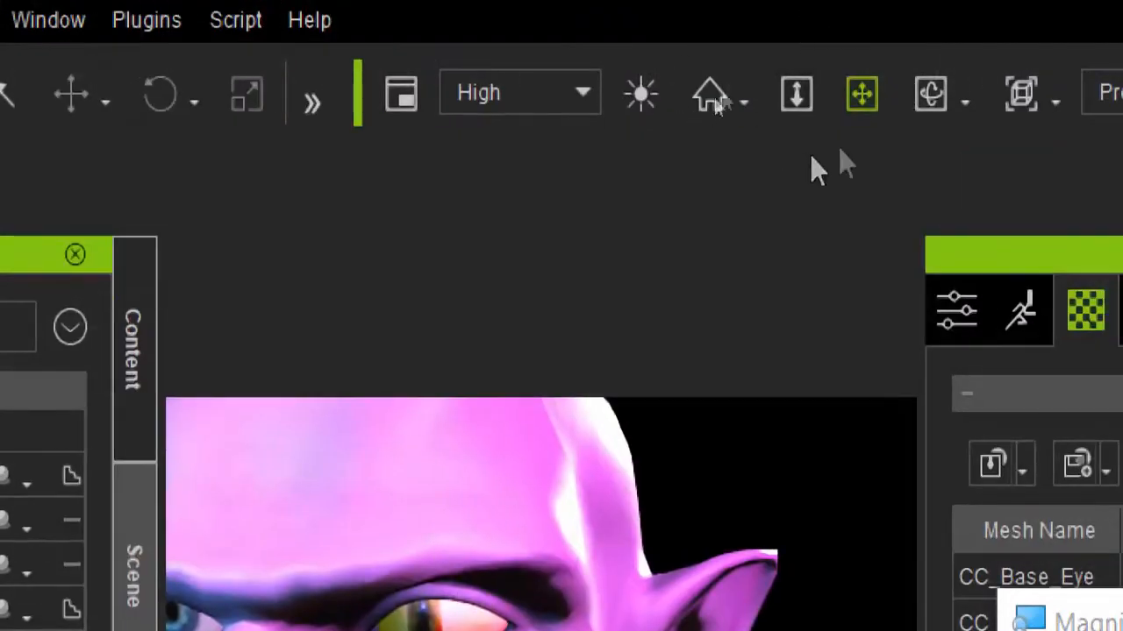
{"action": "left_click", "coordinate": [933, 83]}
{"action": "left_click_drag", "start_coordinate": [632, 546], "coordinate": [737, 399]}
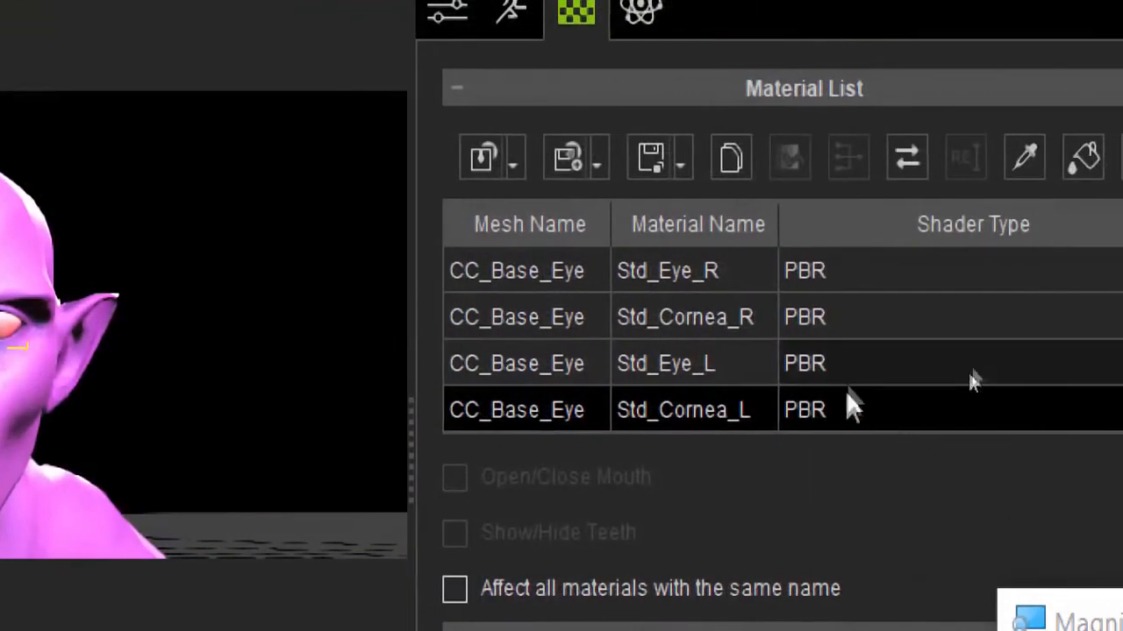
{"action": "left_click", "coordinate": [829, 283]}
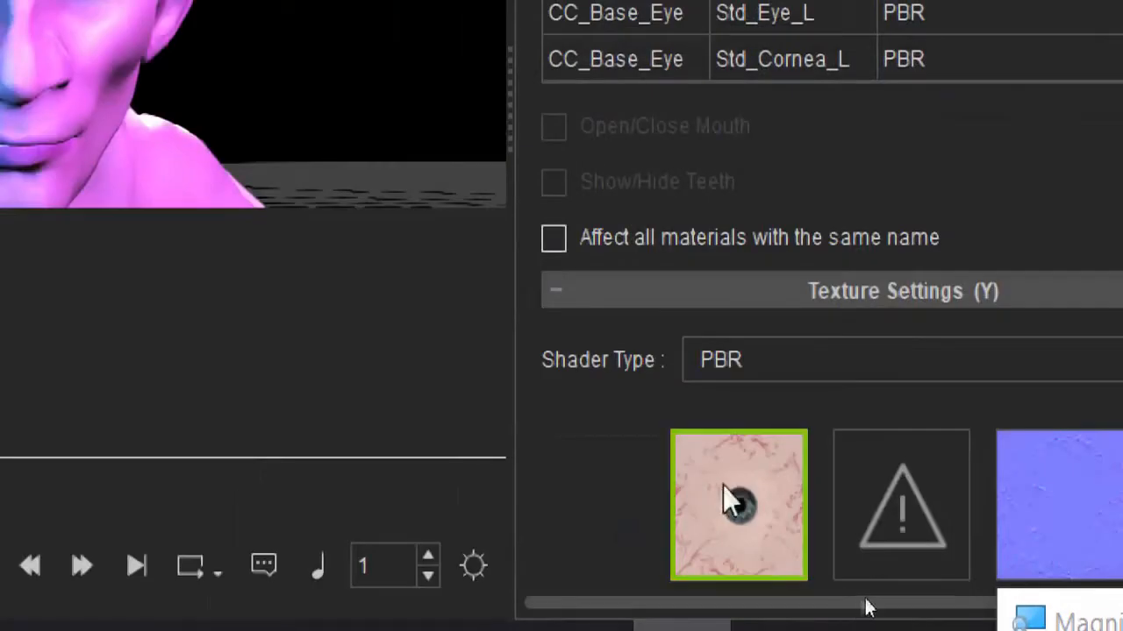
{"action": "double_click", "coordinate": [739, 481]}
{"action": "scroll", "coordinate": [632, 399], "scroll_direction": "down", "scroll_amount": 3}
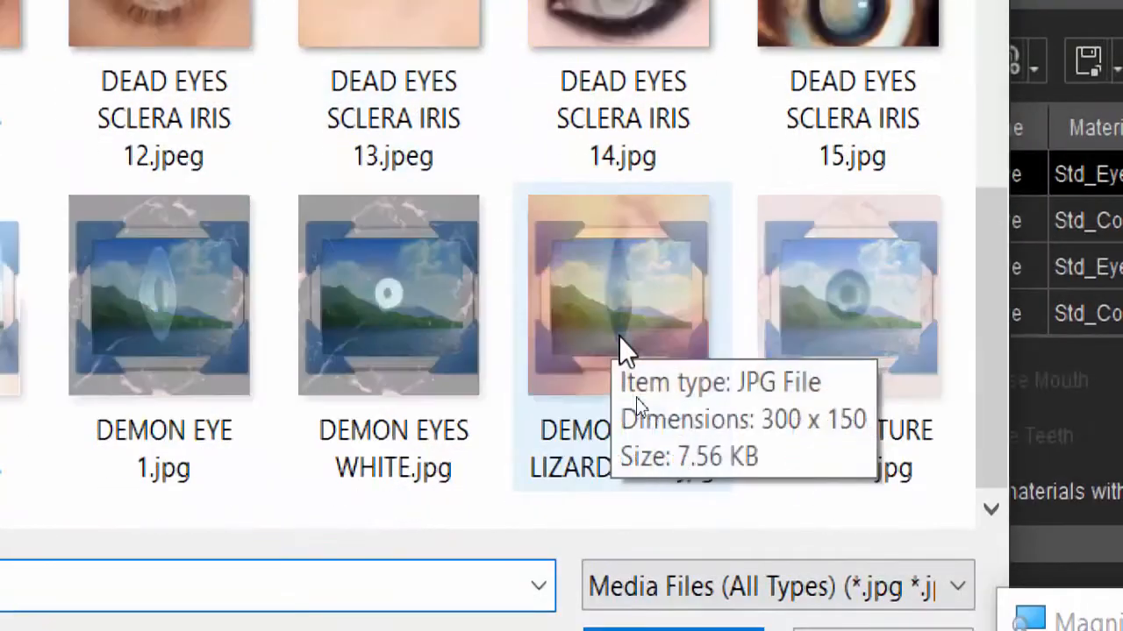
{"action": "left_click", "coordinate": [618, 333]}
{"action": "key", "text": "Return"}
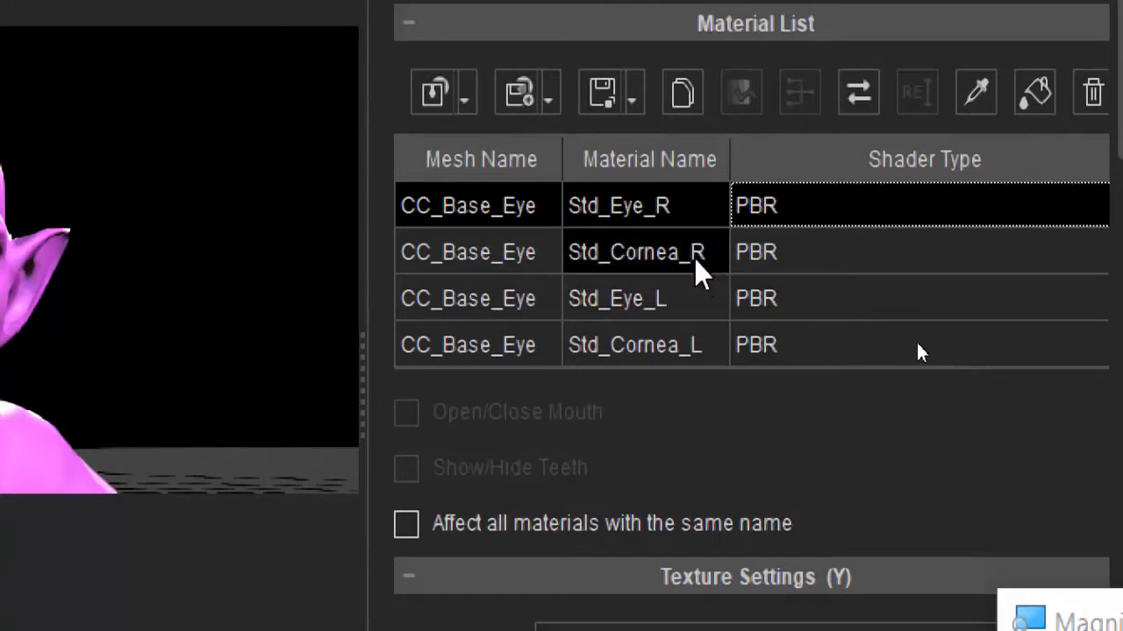
- Load DEMONS EYES LIZARD TYPE.jpg as the base color of the Std_Cornea_R material
{"action": "left_click", "coordinate": [699, 263]}
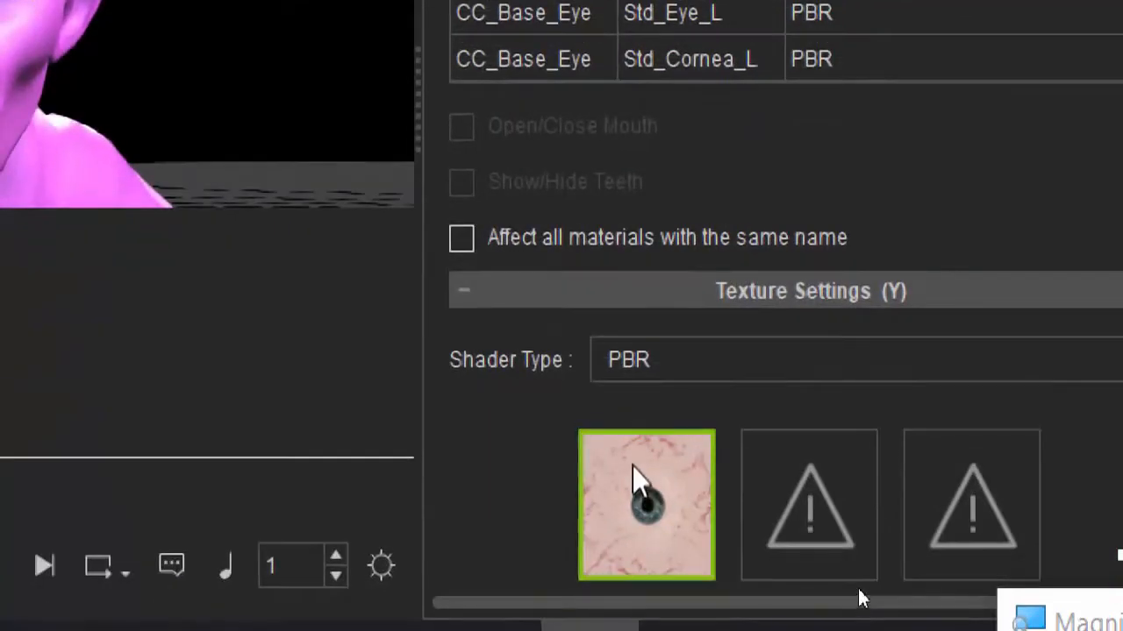
{"action": "double_click", "coordinate": [646, 491]}
{"action": "scroll", "coordinate": [394, 176], "scroll_direction": "down", "scroll_amount": 3}
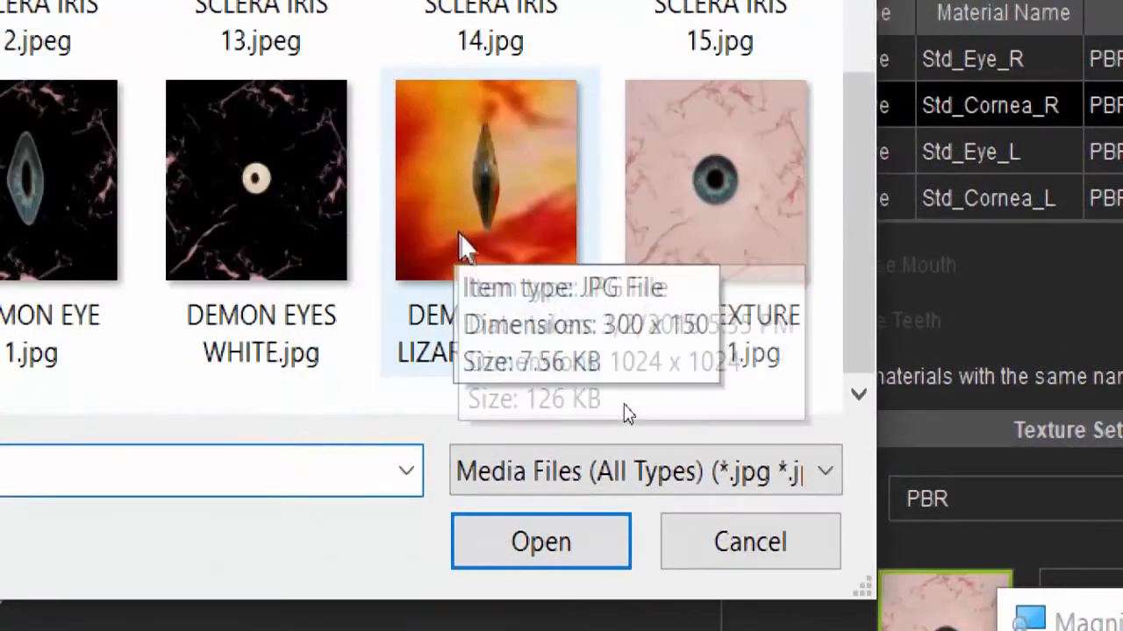
{"action": "left_click", "coordinate": [522, 156]}
{"action": "left_click", "coordinate": [566, 554]}
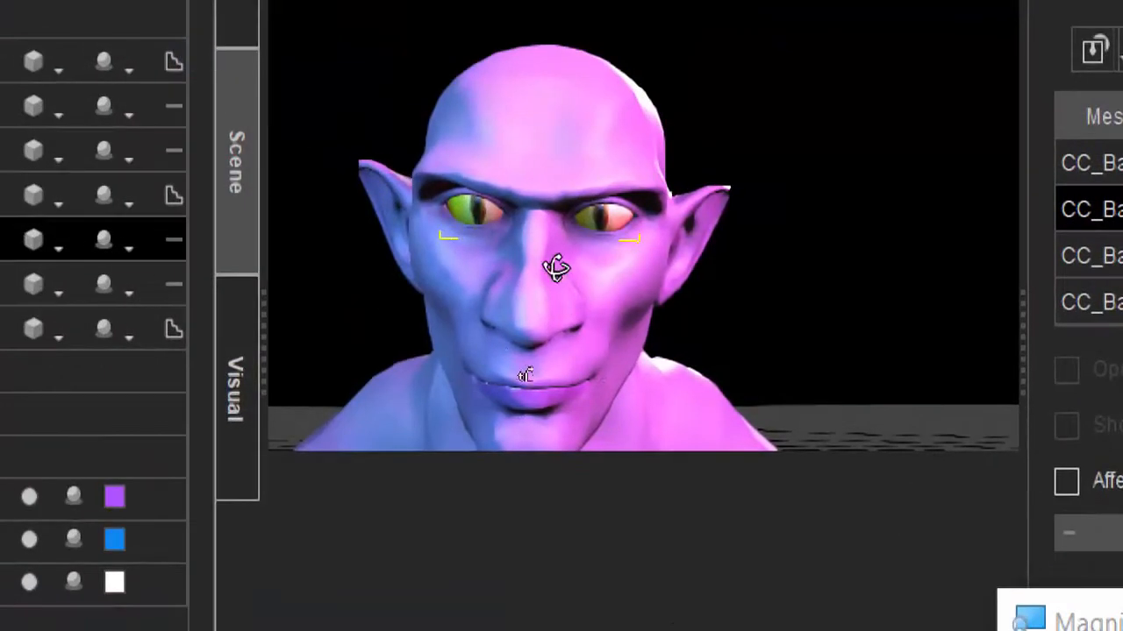
- Examine both of the avatar's retextured eyes up close and from different angles around the head
{"action": "left_click_drag", "start_coordinate": [582, 268], "coordinate": [730, 268]}
{"action": "scroll", "coordinate": [682, 193], "scroll_direction": "up", "scroll_amount": 4}
{"action": "scroll", "coordinate": [593, 283], "scroll_direction": "down", "scroll_amount": 4}
{"action": "left_click_drag", "start_coordinate": [591, 276], "coordinate": [464, 296]}
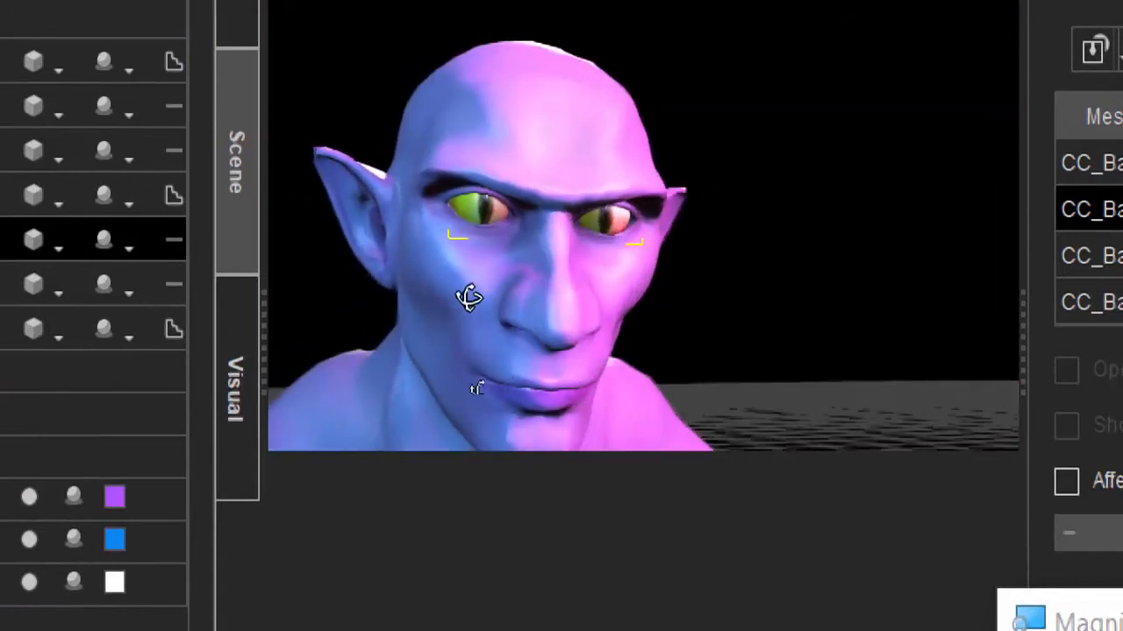
- Bring the red scaly demon into view and examine its face and glowing eyes up close
{"action": "left_click_drag", "start_coordinate": [524, 271], "coordinate": [617, 253]}
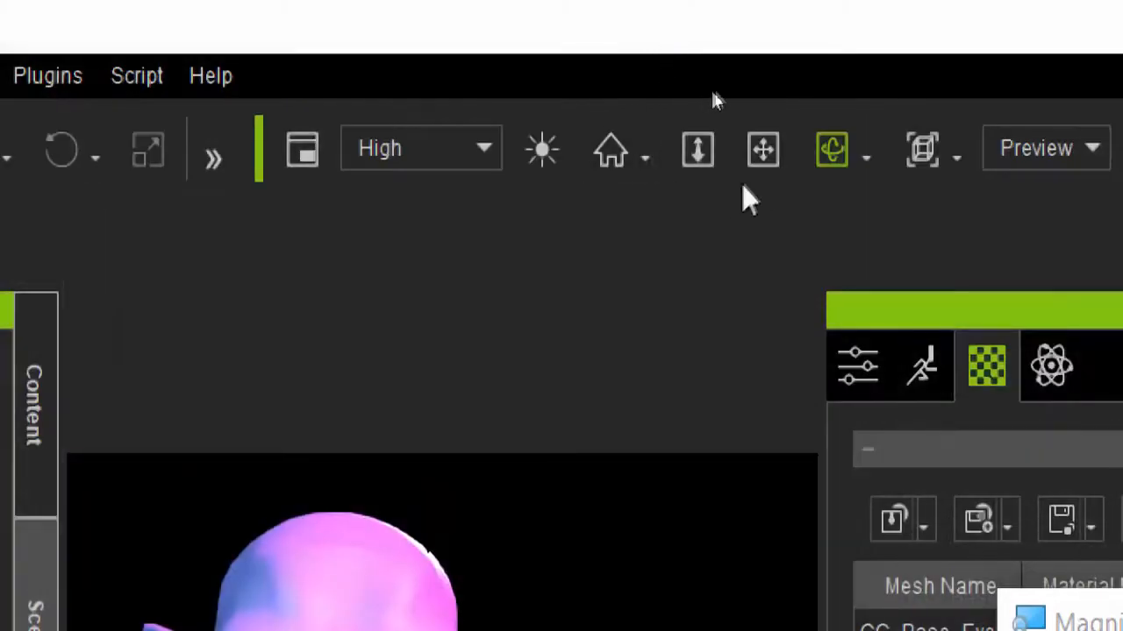
{"action": "left_click", "coordinate": [762, 151]}
{"action": "left_click_drag", "start_coordinate": [751, 397], "coordinate": [682, 383]}
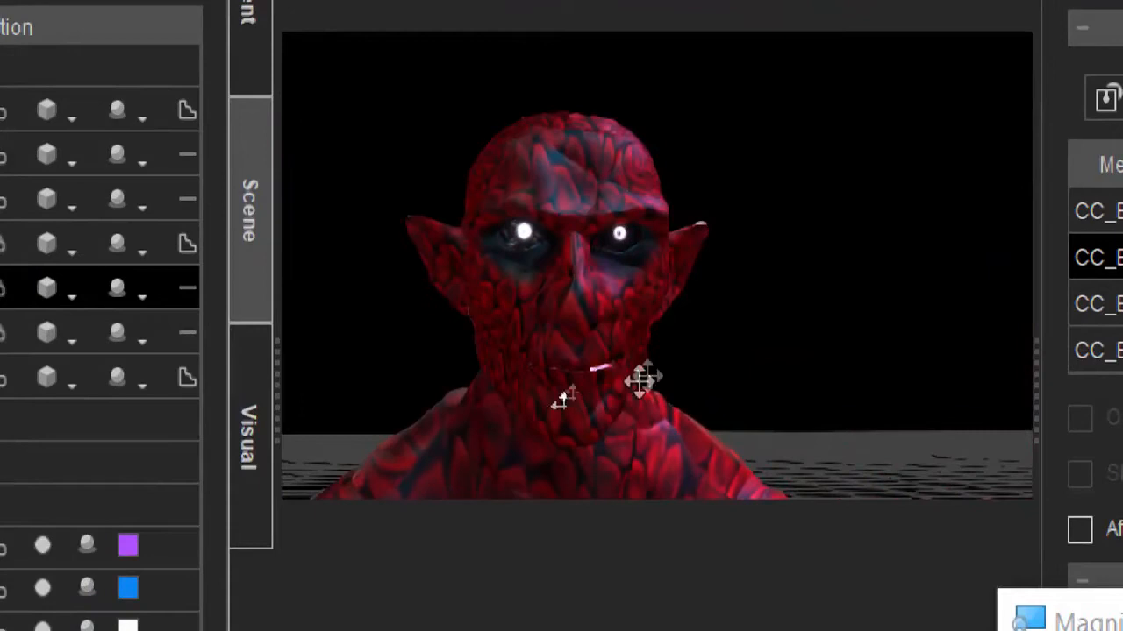
{"action": "scroll", "coordinate": [682, 314], "scroll_direction": "up", "scroll_amount": 2}
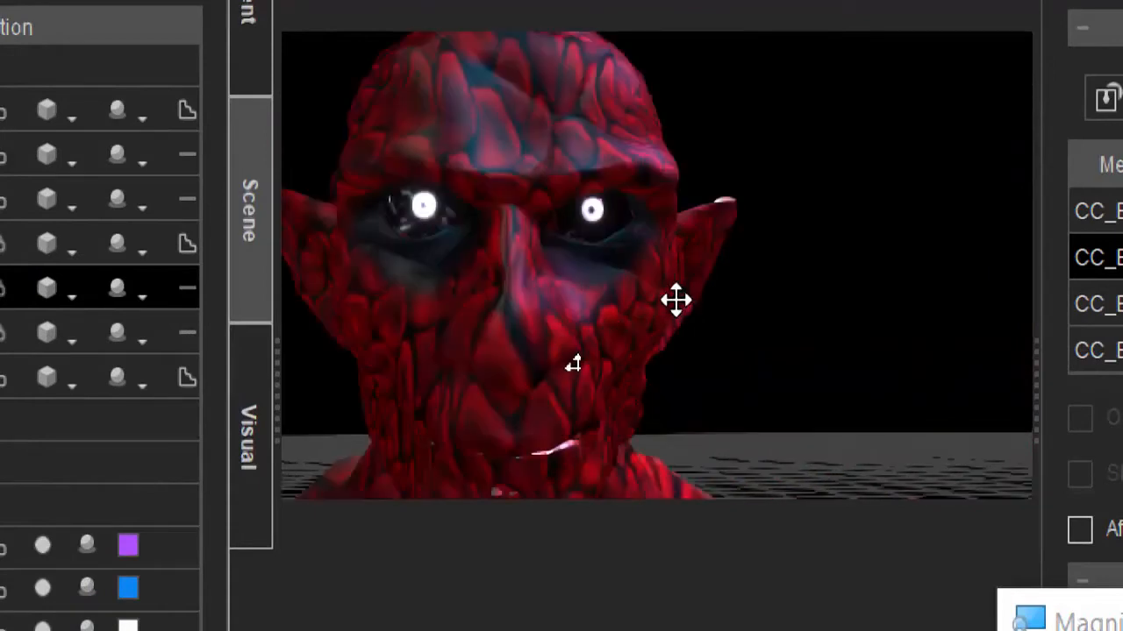
{"action": "left_click_drag", "start_coordinate": [675, 300], "coordinate": [733, 333]}
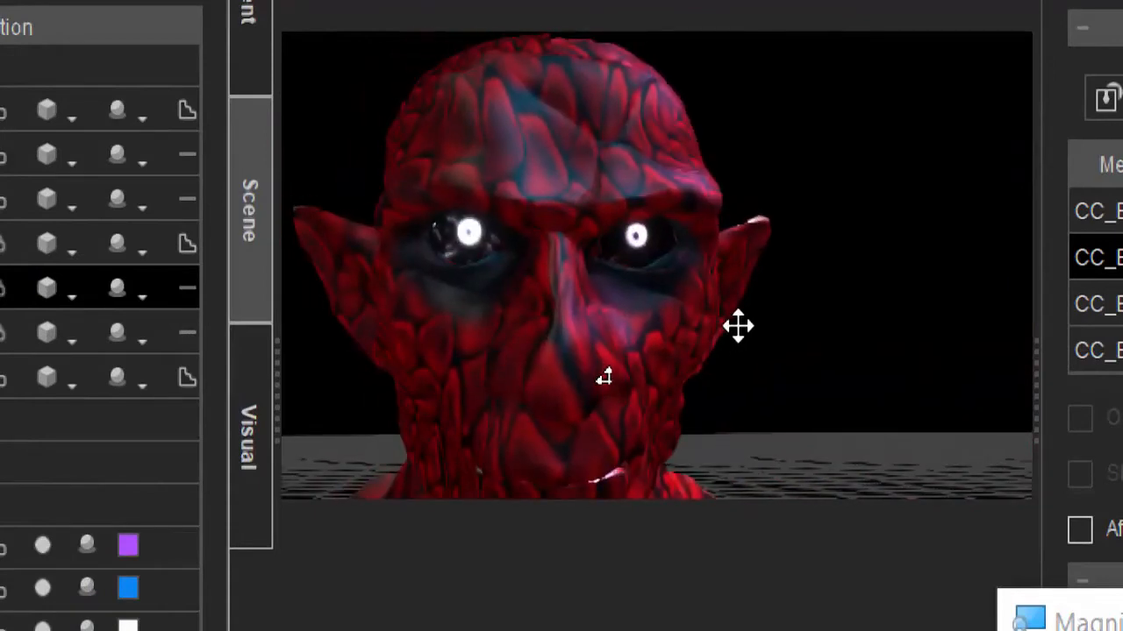
{"action": "scroll", "coordinate": [719, 325], "scroll_direction": "down", "scroll_amount": 3}
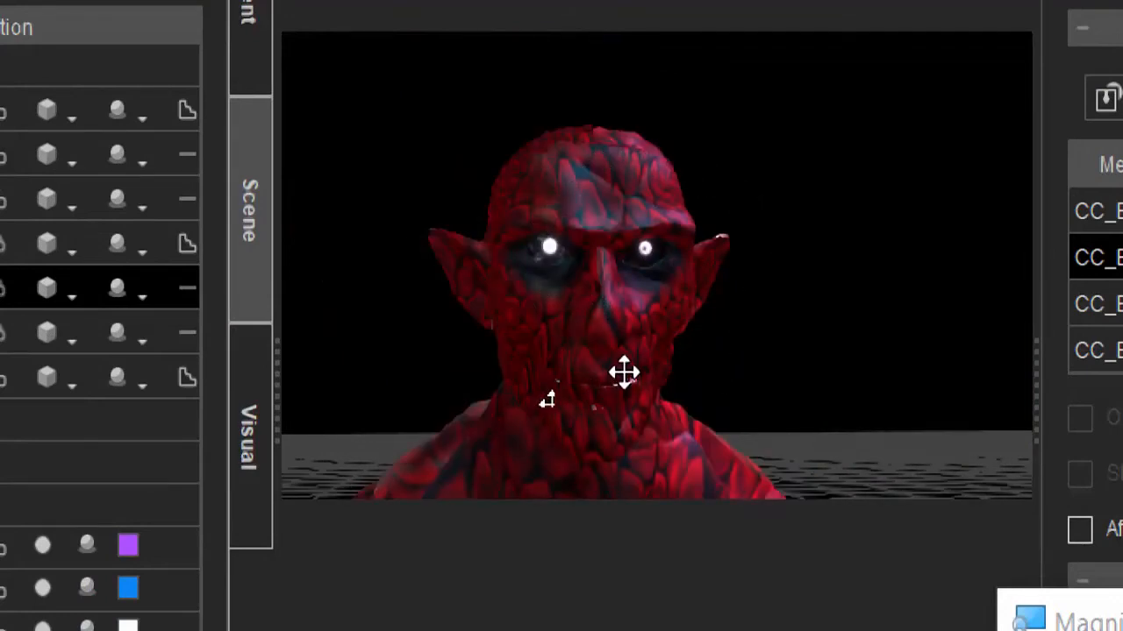
- Select the red demon and browse the bump texture images available for its Std_Skin_Head material, loading none
{"action": "left_click", "coordinate": [570, 333]}
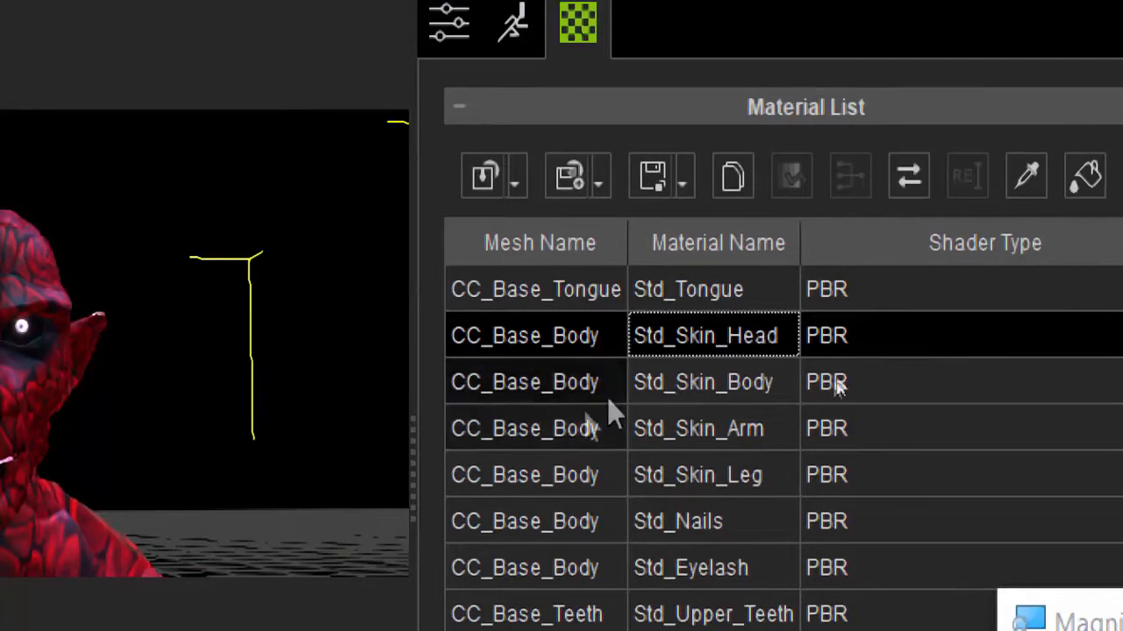
{"action": "scroll", "coordinate": [430, 413], "scroll_direction": "down", "scroll_amount": 5}
{"action": "scroll", "coordinate": [435, 448], "scroll_direction": "down", "scroll_amount": 5}
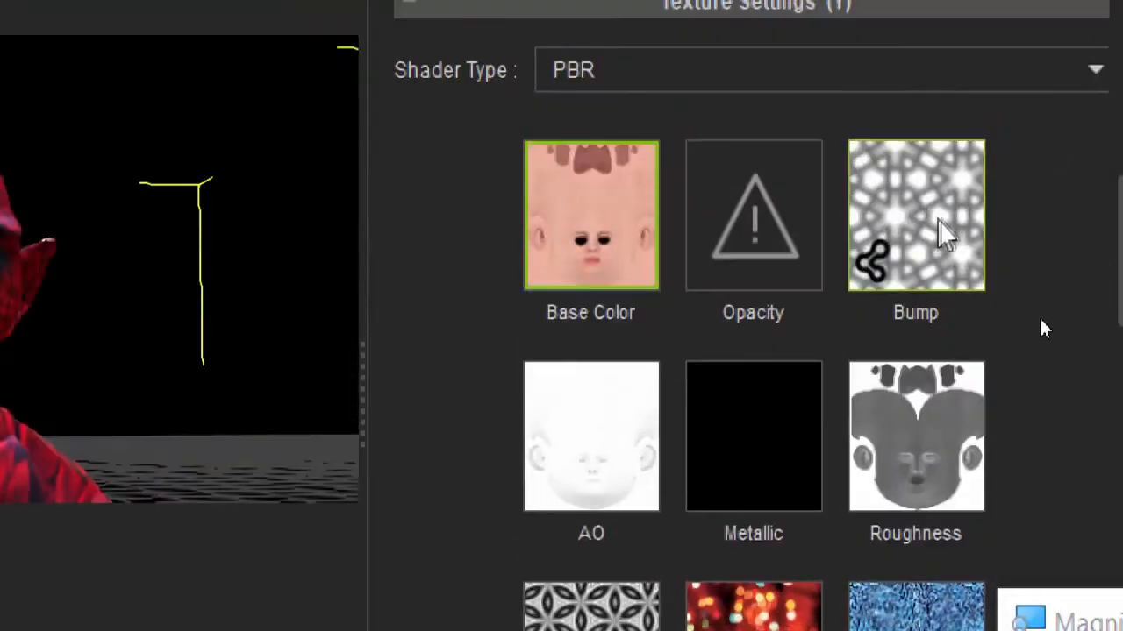
{"action": "left_click", "coordinate": [1031, 44]}
{"action": "double_click", "coordinate": [940, 220]}
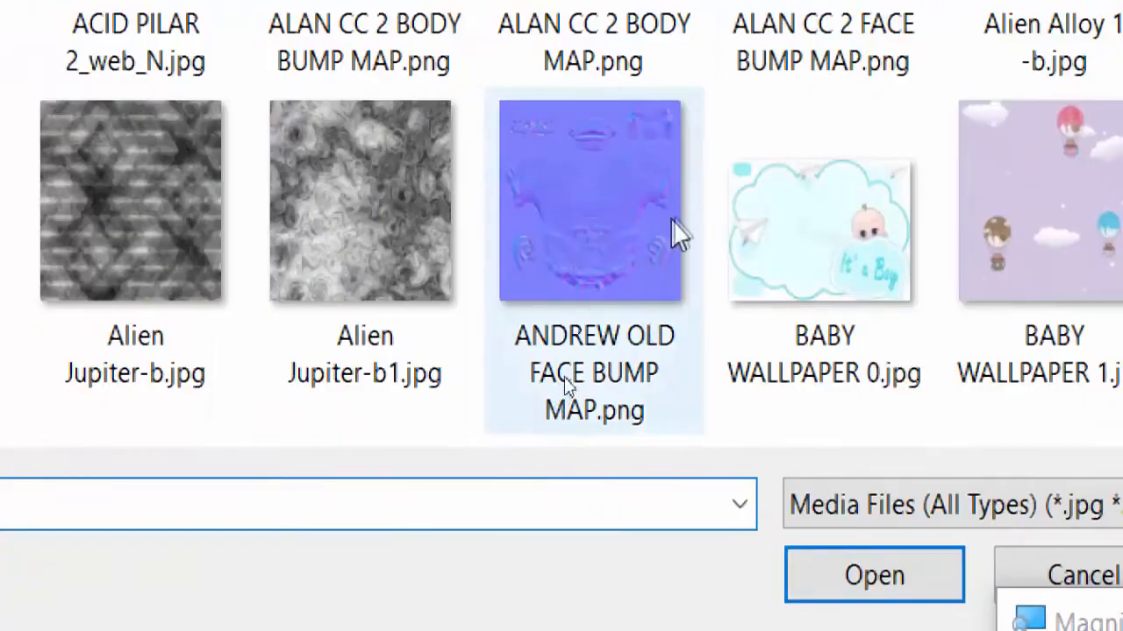
{"action": "scroll", "coordinate": [656, 463], "scroll_direction": "down", "scroll_amount": 5}
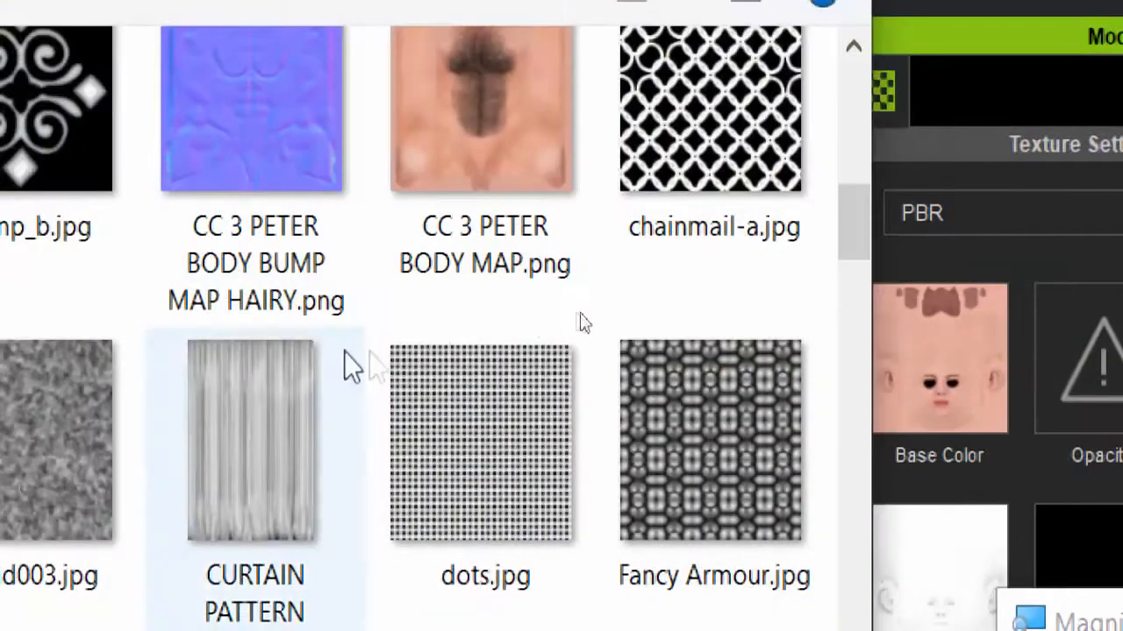
{"action": "scroll", "coordinate": [166, 333], "scroll_direction": "down", "scroll_amount": 3}
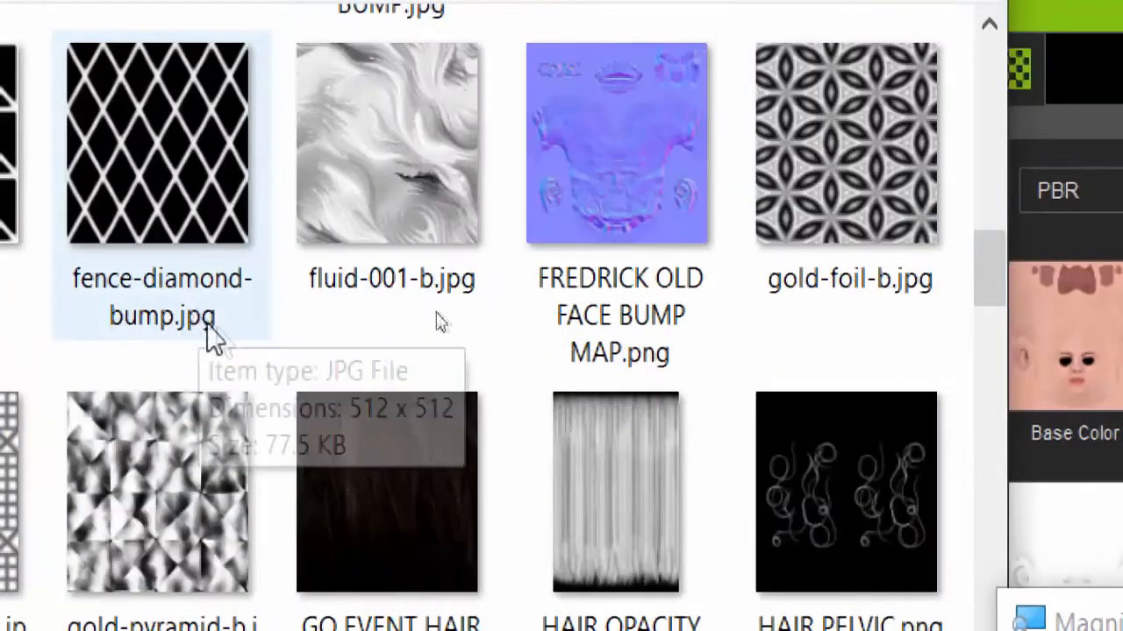
{"action": "scroll", "coordinate": [213, 333], "scroll_direction": "down", "scroll_amount": 3}
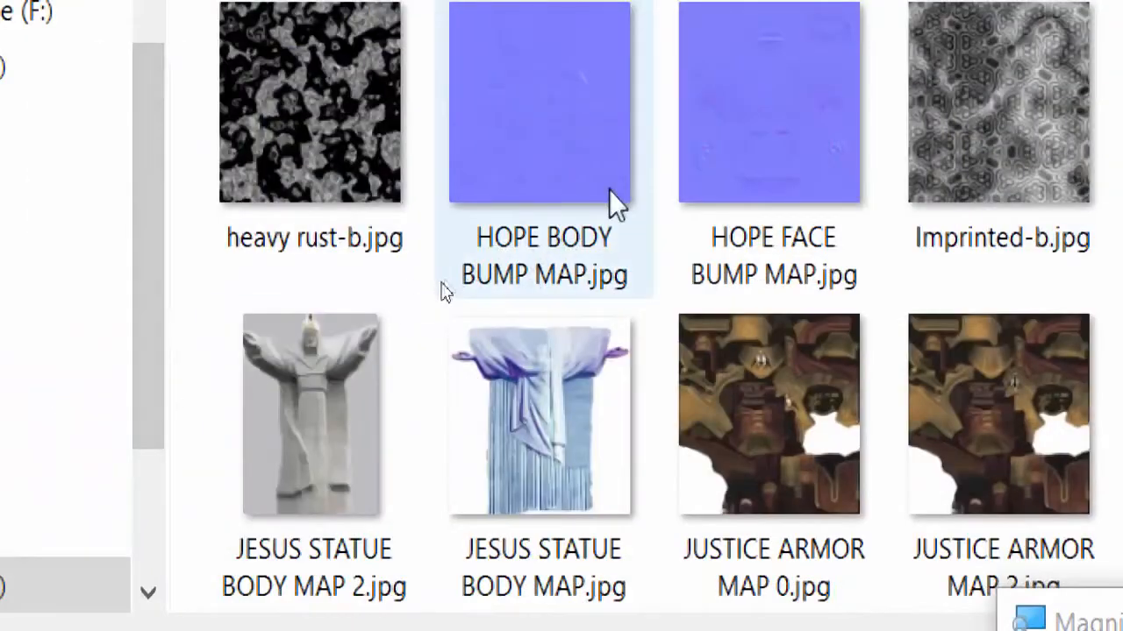
{"action": "scroll", "coordinate": [704, 206], "scroll_direction": "down", "scroll_amount": 10}
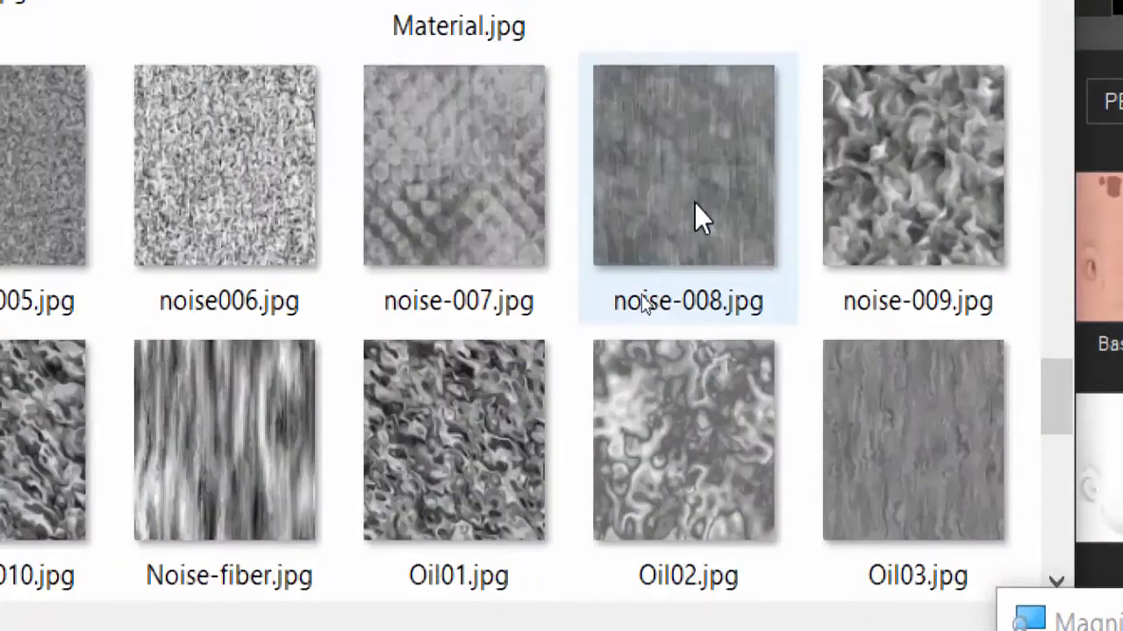
{"action": "scroll", "coordinate": [694, 215], "scroll_direction": "up", "scroll_amount": 3}
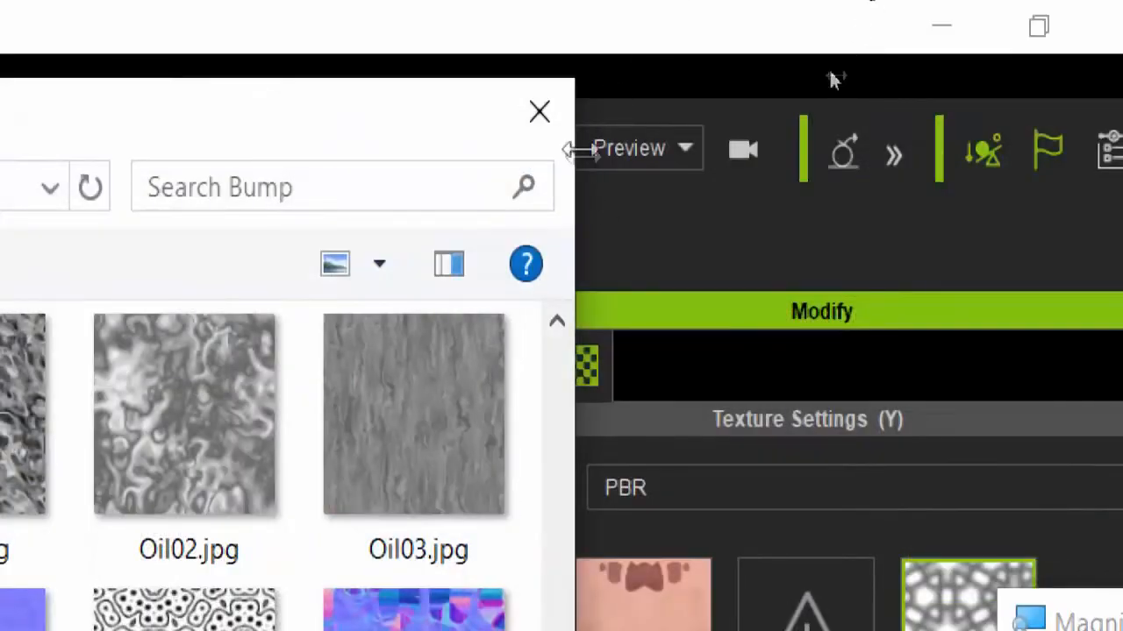
{"action": "left_click", "coordinate": [539, 112]}
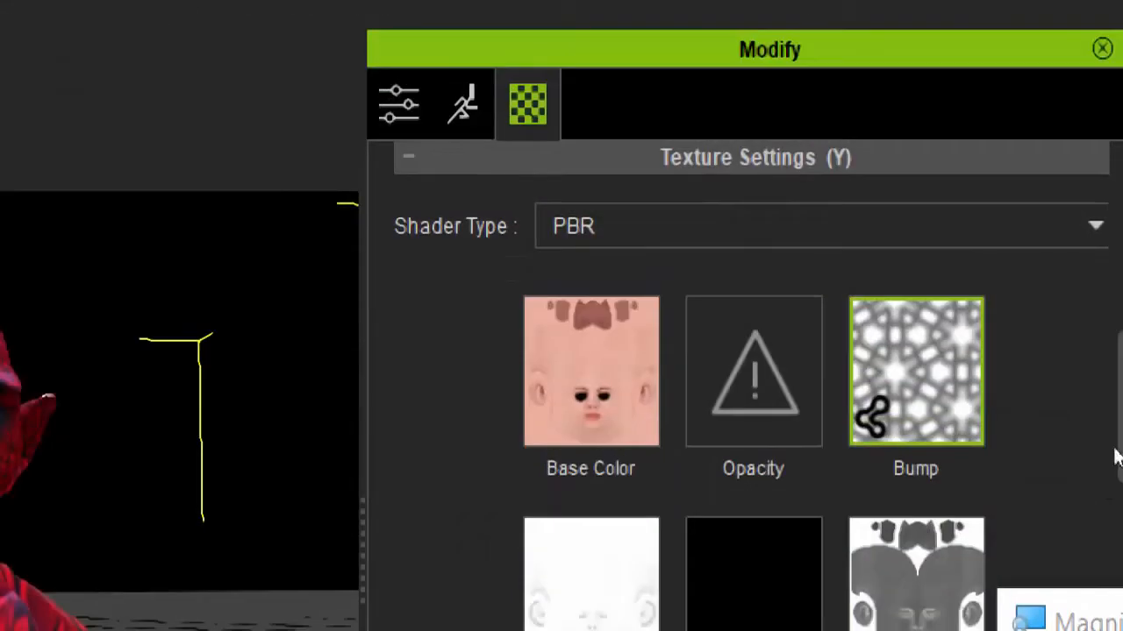
- Browse the glow texture images available for the red demon's head material, loading none
{"action": "scroll", "coordinate": [448, 450], "scroll_direction": "down", "scroll_amount": 5}
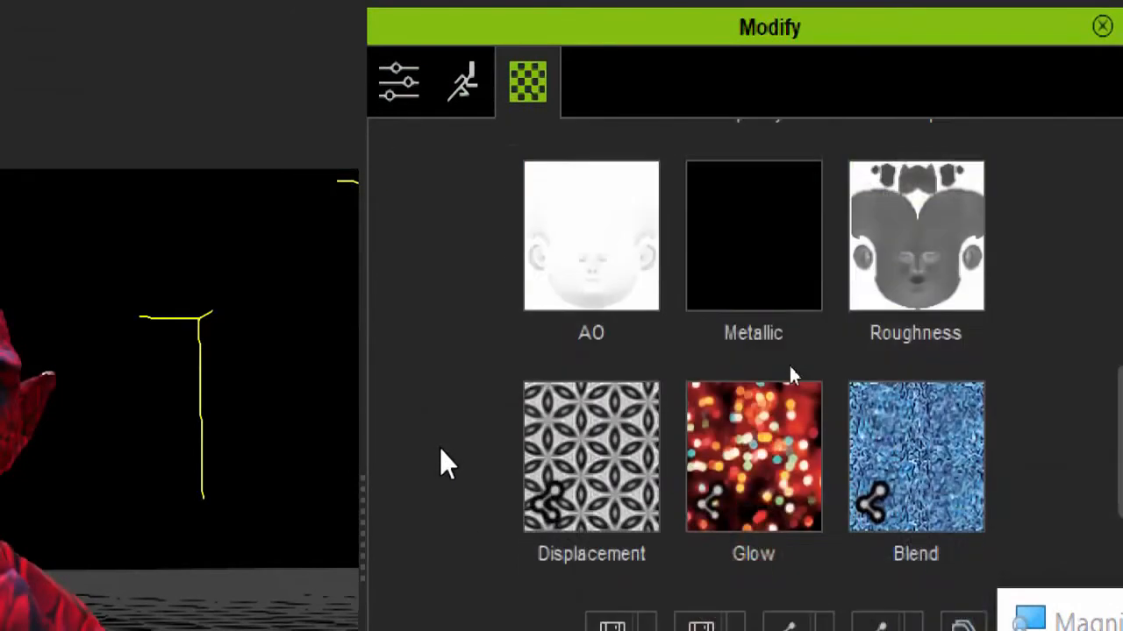
{"action": "double_click", "coordinate": [767, 358]}
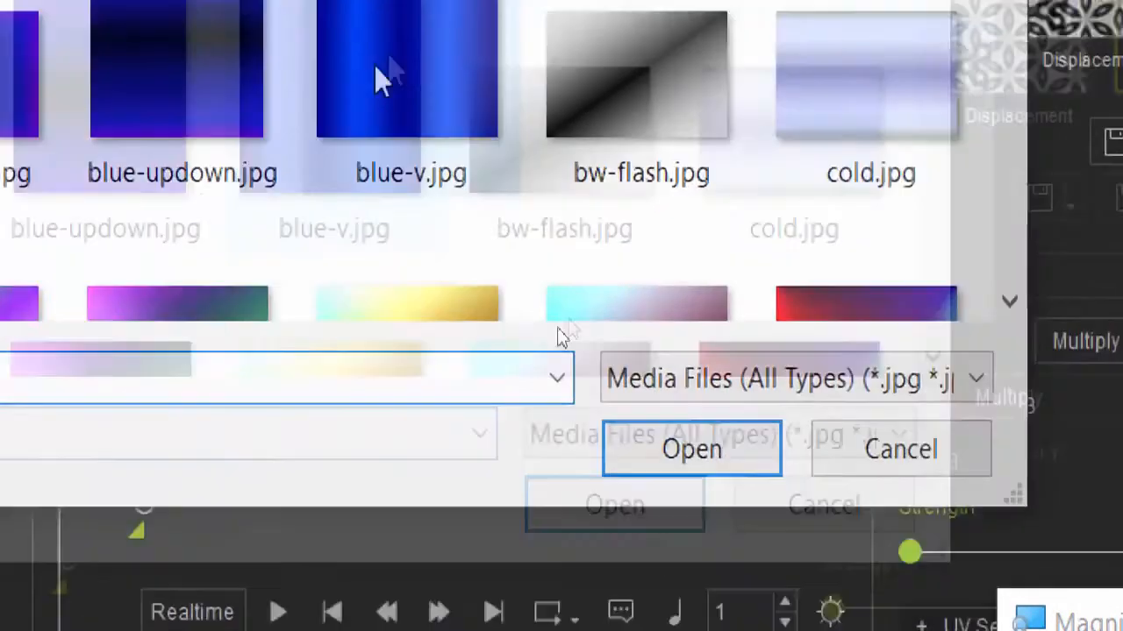
{"action": "scroll", "coordinate": [230, 201], "scroll_direction": "down", "scroll_amount": 3}
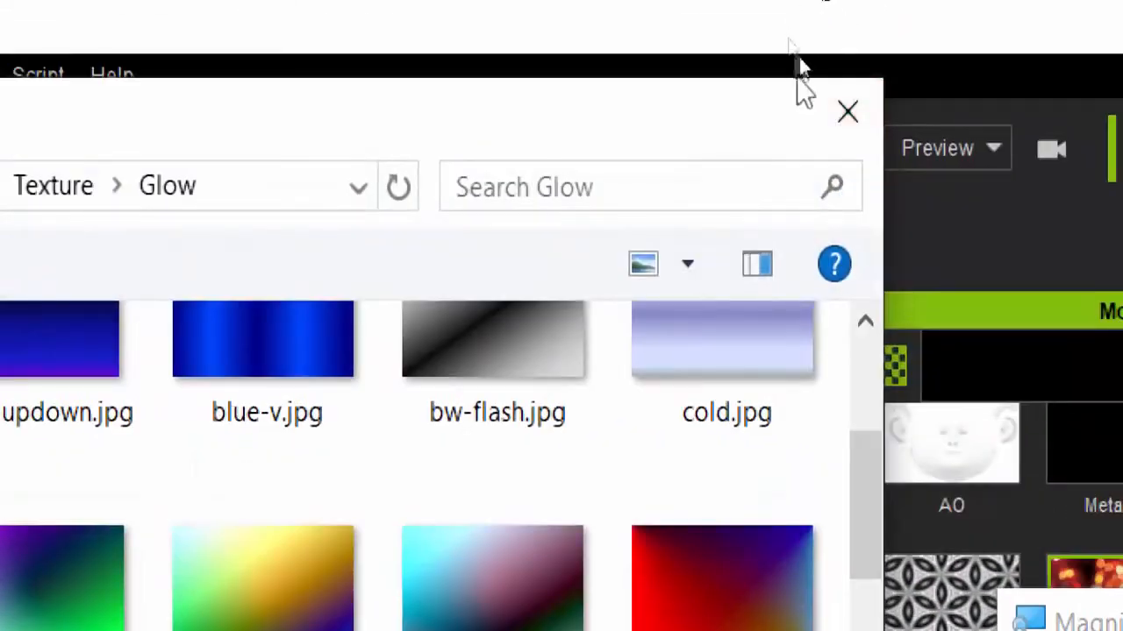
{"action": "left_click", "coordinate": [842, 112]}
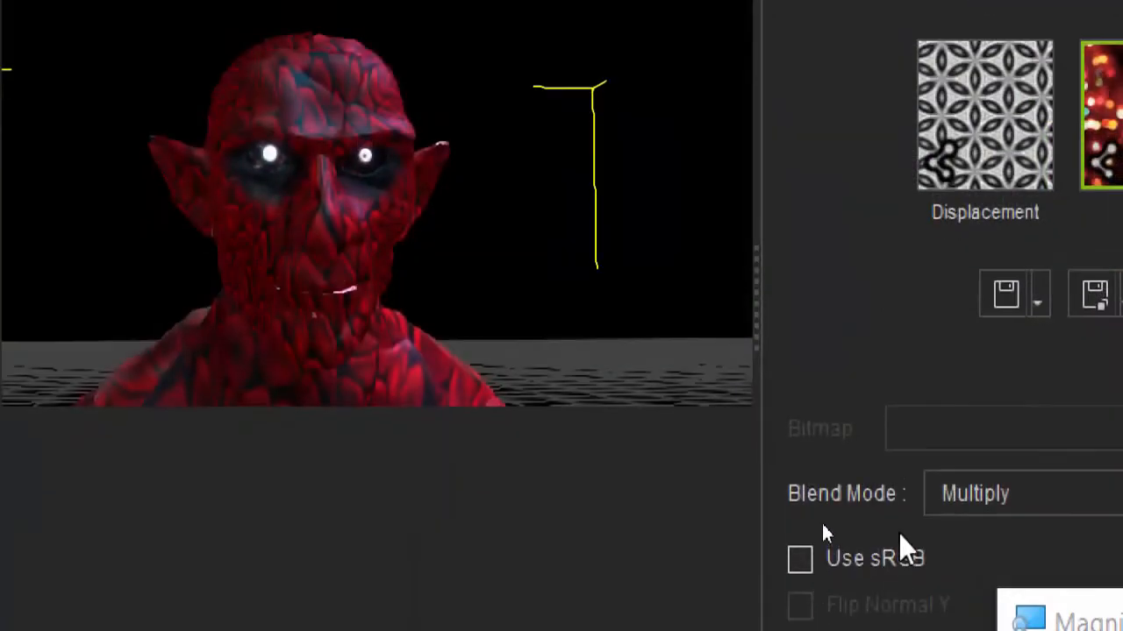
- Browse the displacement texture images available for the red demon's head material, loading none
{"action": "scroll", "coordinate": [870, 180], "scroll_direction": "up", "scroll_amount": 5}
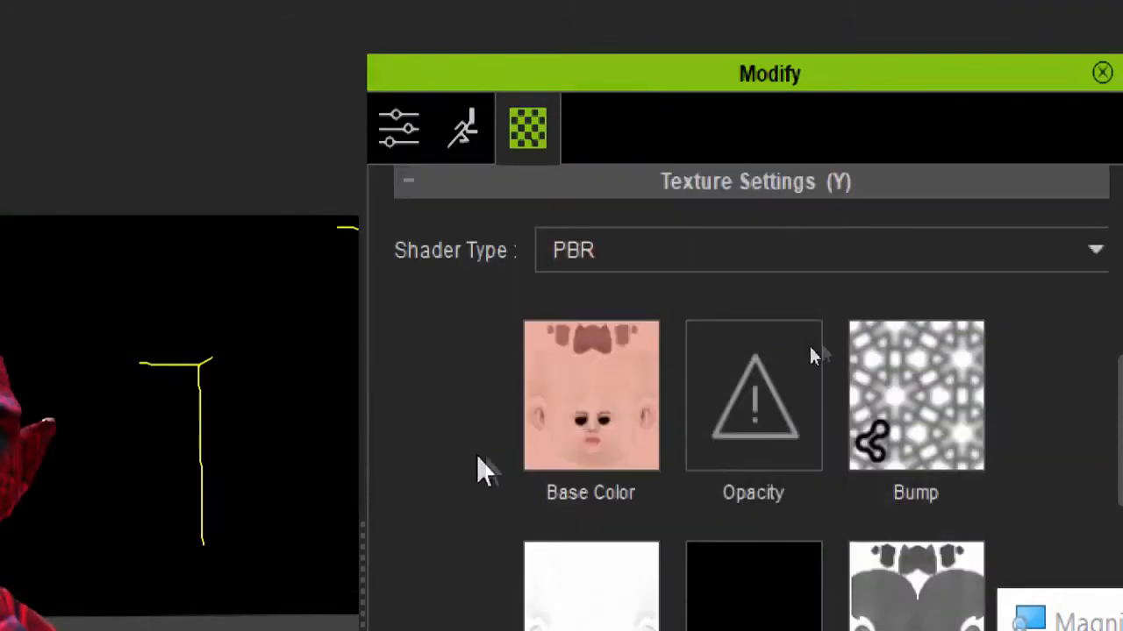
{"action": "scroll", "coordinate": [602, 377], "scroll_direction": "down", "scroll_amount": 3}
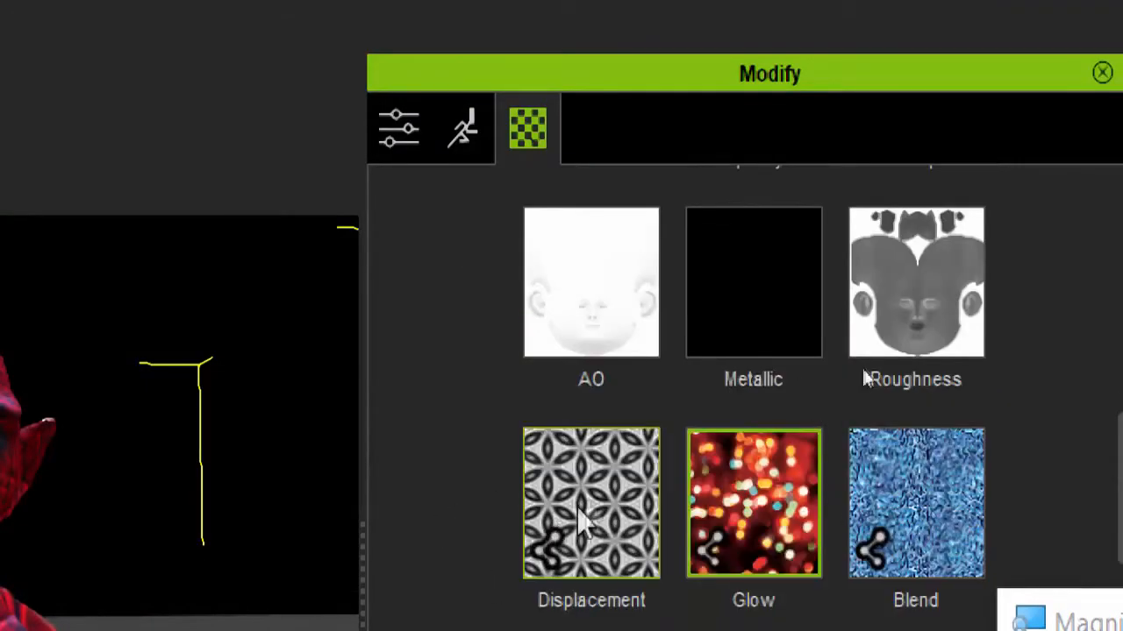
{"action": "double_click", "coordinate": [591, 512]}
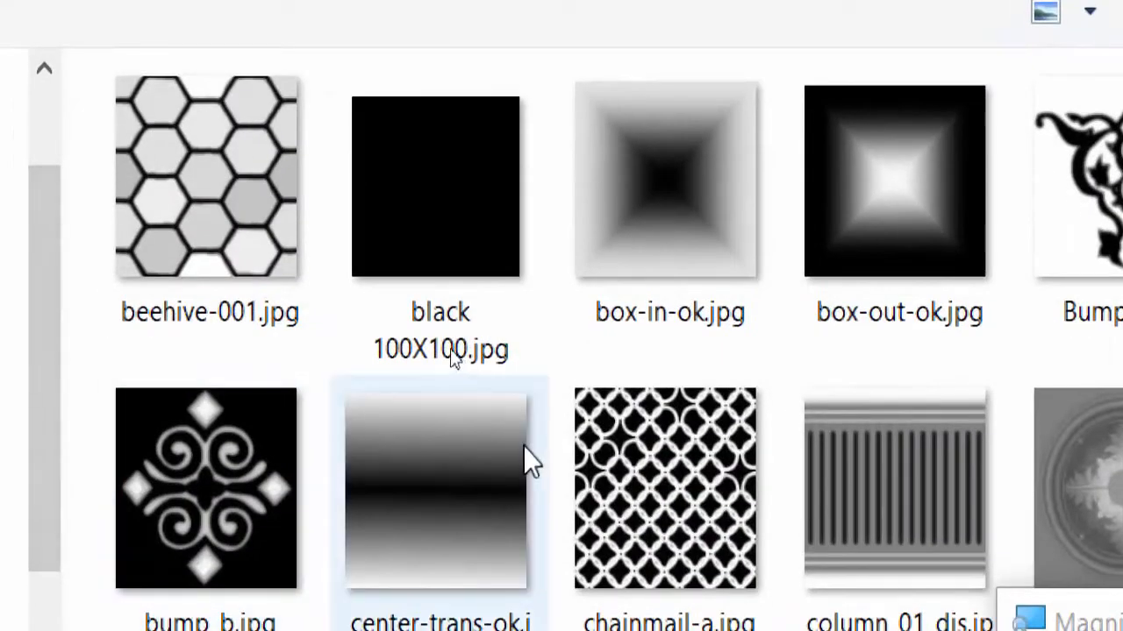
{"action": "mouse_move", "coordinate": [524, 446]}
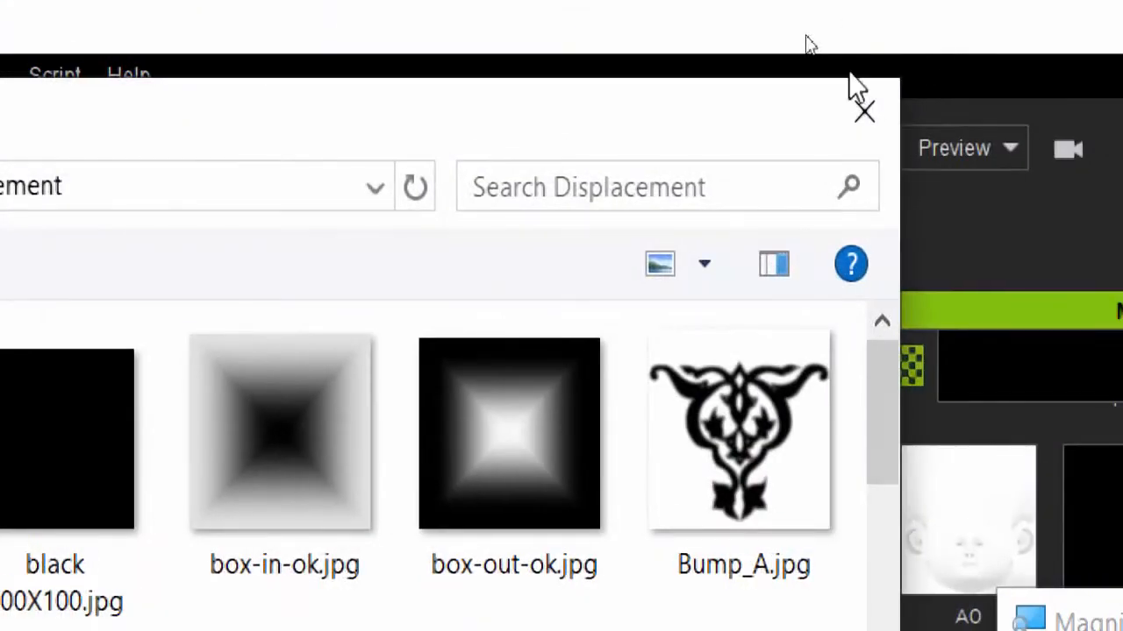
{"action": "left_click", "coordinate": [863, 112]}
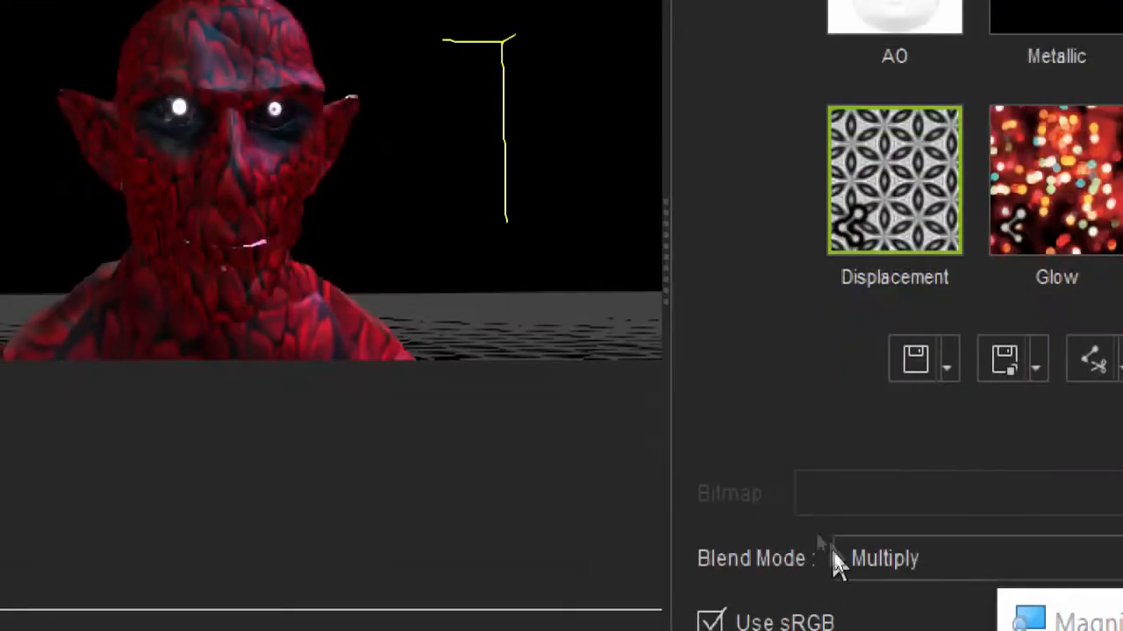
- Examine the red demon's eye and scaly forehead at close range
{"action": "scroll", "coordinate": [411, 119], "scroll_direction": "up", "scroll_amount": 7}
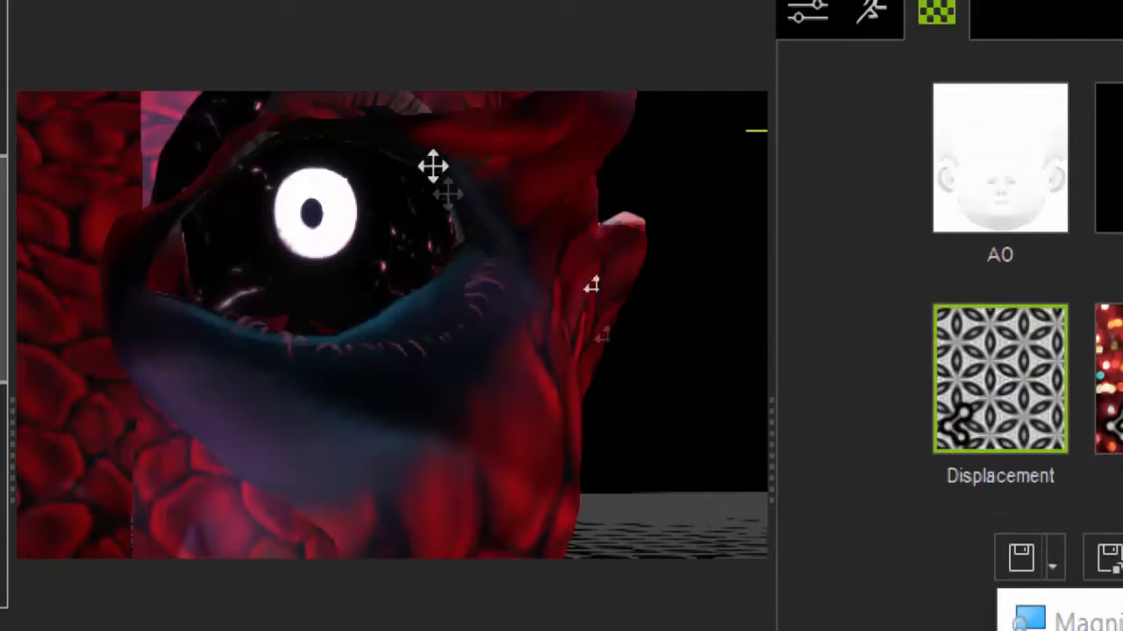
{"action": "left_click_drag", "start_coordinate": [433, 167], "coordinate": [548, 614]}
{"action": "left_click_drag", "start_coordinate": [495, 388], "coordinate": [590, 353]}
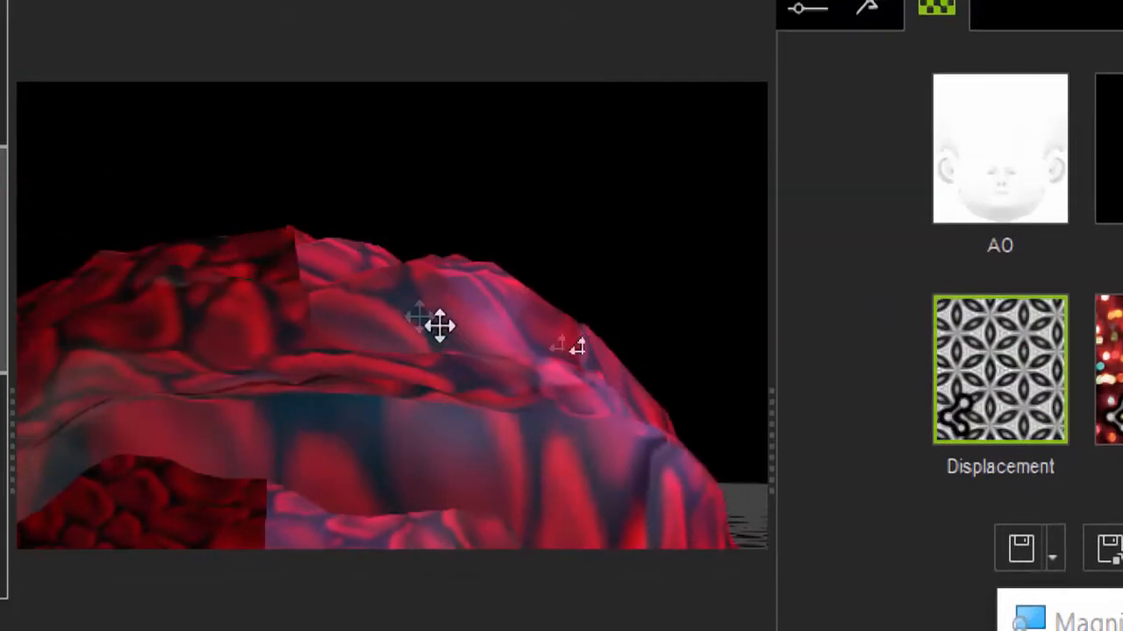
{"action": "left_click_drag", "start_coordinate": [484, 376], "coordinate": [594, 396]}
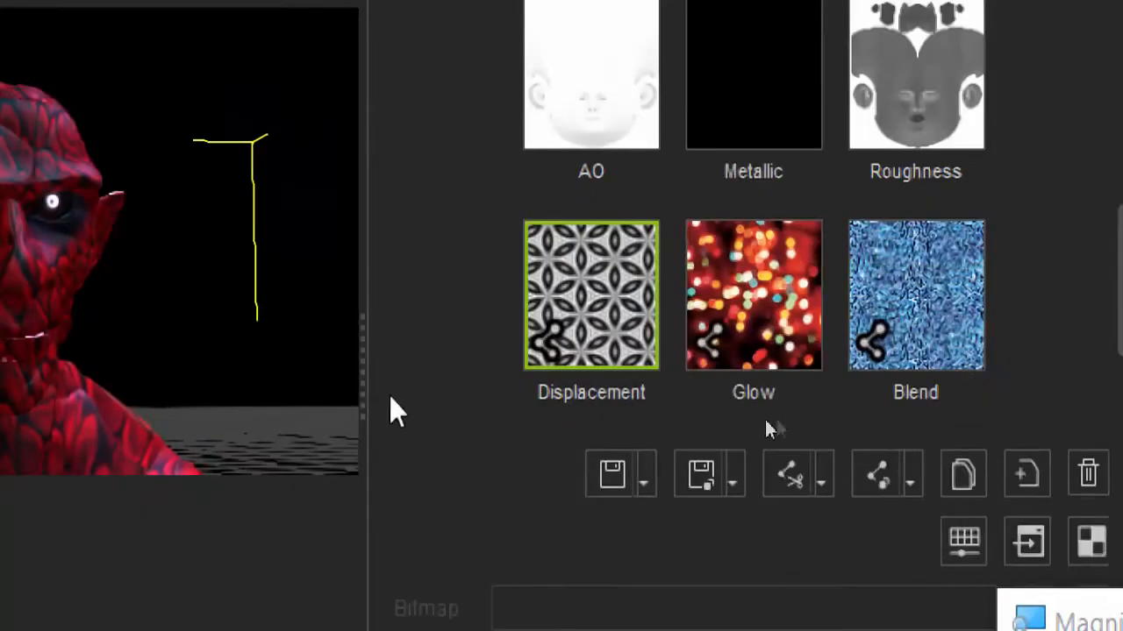
- Try a yellow-green diffuse color on the red demon's Std_Skin_Head material and undo the color change
{"action": "scroll", "coordinate": [391, 399], "scroll_direction": "down", "scroll_amount": 7}
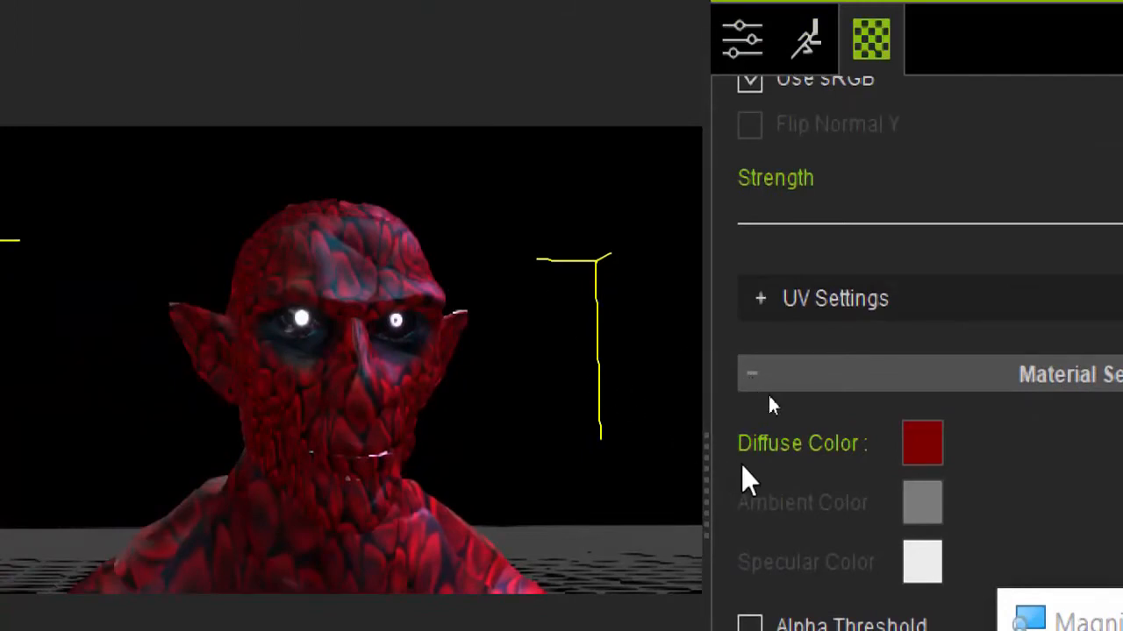
{"action": "scroll", "coordinate": [1018, 263], "scroll_direction": "up", "scroll_amount": 3}
{"action": "scroll", "coordinate": [923, 314], "scroll_direction": "up", "scroll_amount": 10}
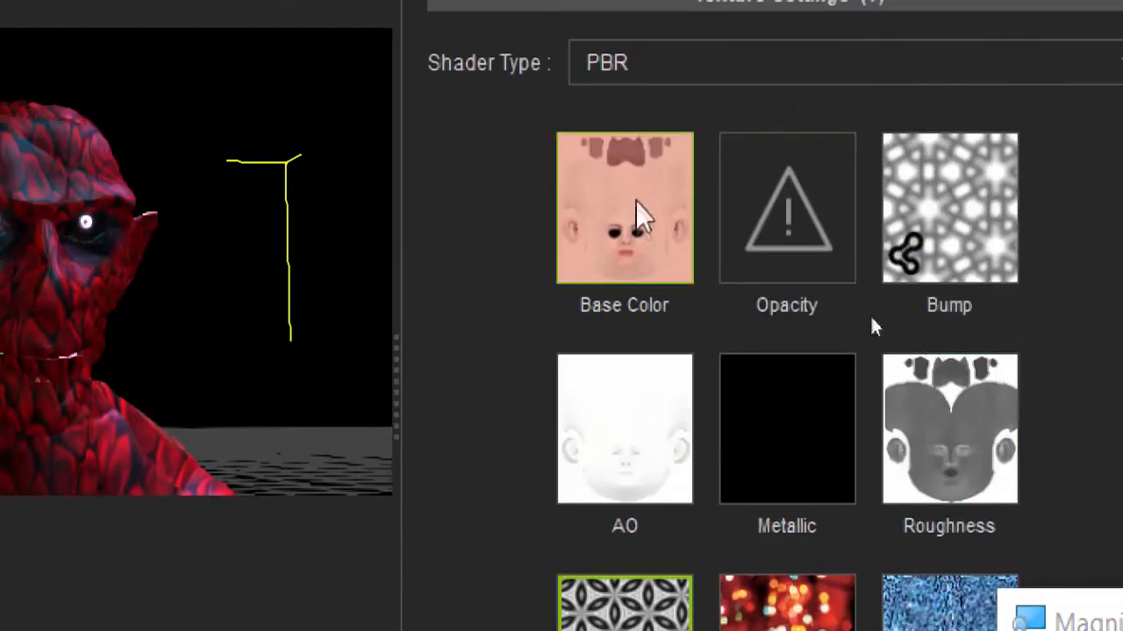
{"action": "scroll", "coordinate": [505, 412], "scroll_direction": "down", "scroll_amount": 12}
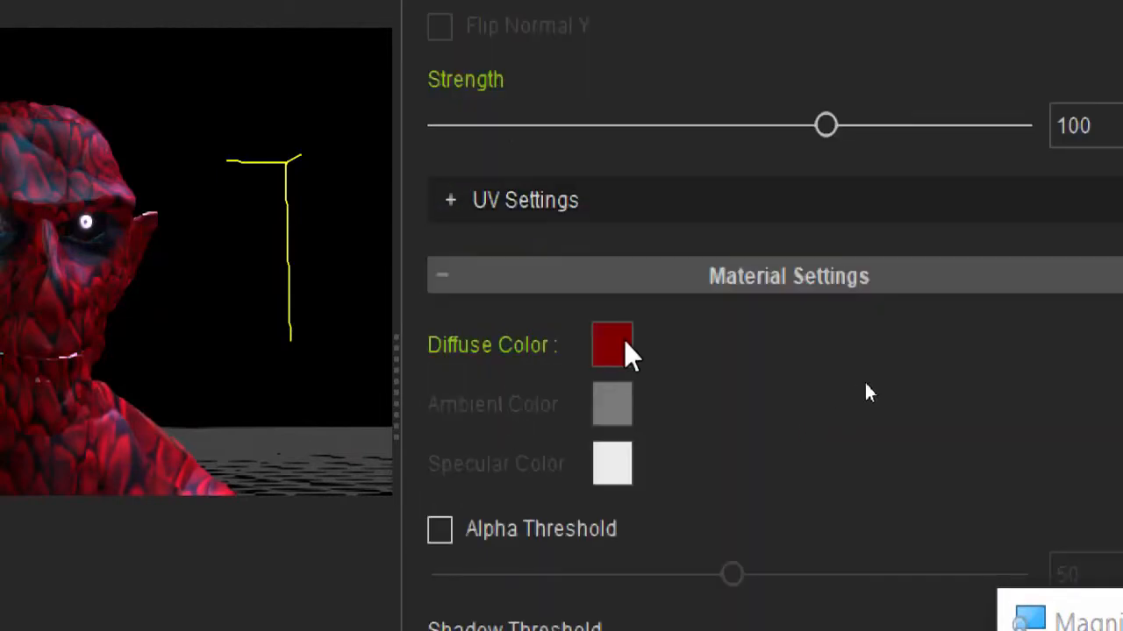
{"action": "left_click", "coordinate": [625, 346]}
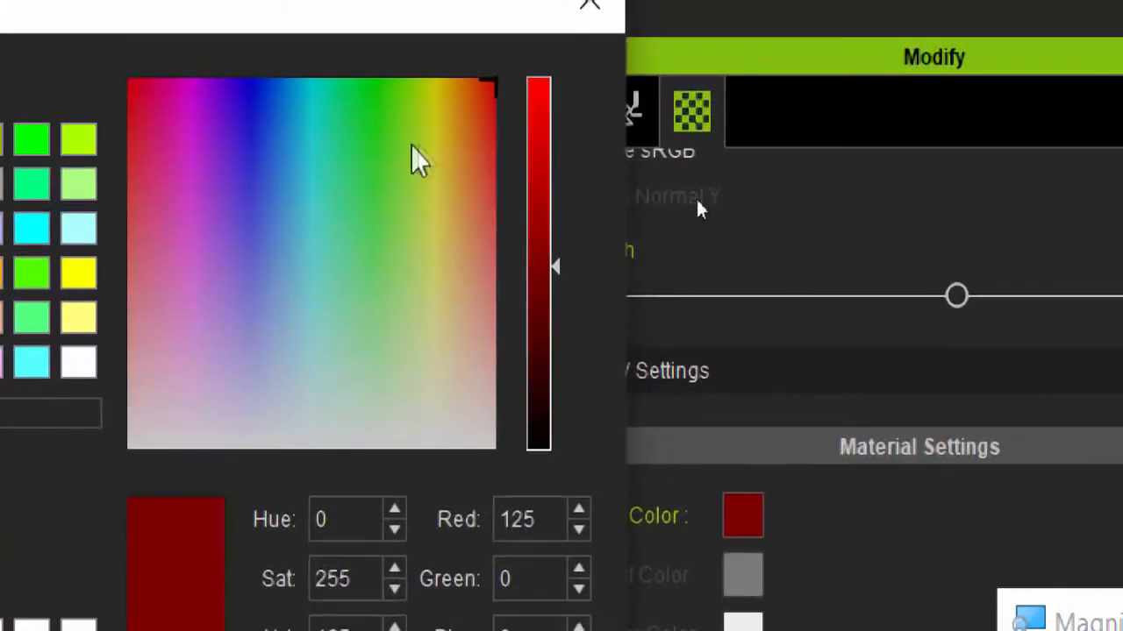
{"action": "left_click", "coordinate": [430, 142]}
{"action": "left_click", "coordinate": [317, 534]}
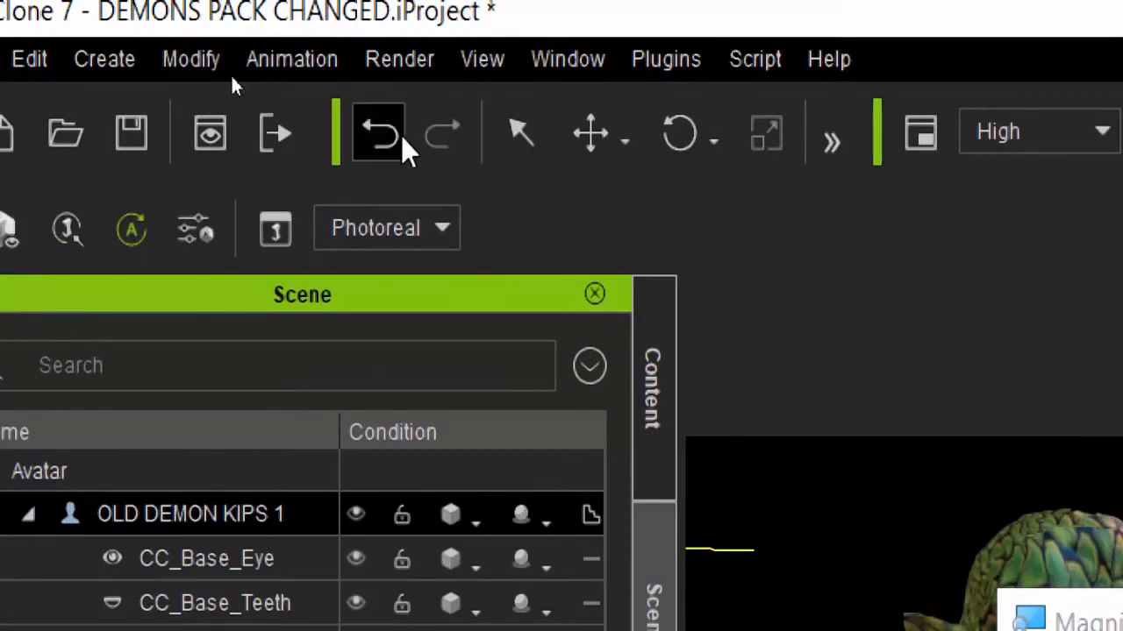
{"action": "left_click", "coordinate": [395, 138]}
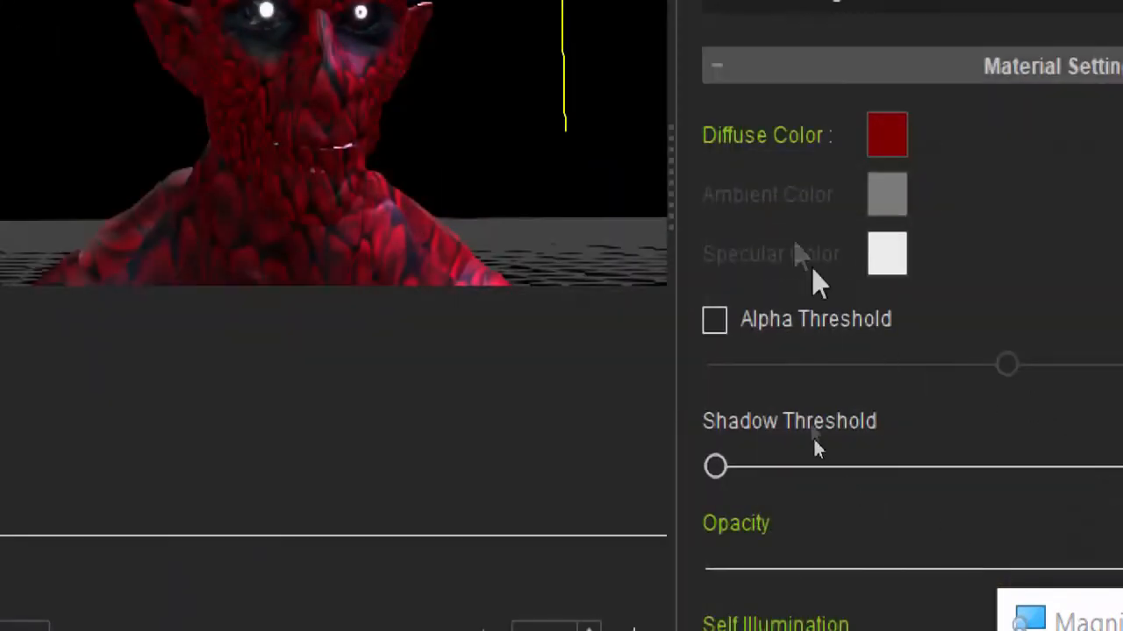
- Resize the material settings area and review the head material's Self Illumination, texture Strength and Diffuse Color settings
{"action": "scroll", "coordinate": [763, 433], "scroll_direction": "down", "scroll_amount": 6}
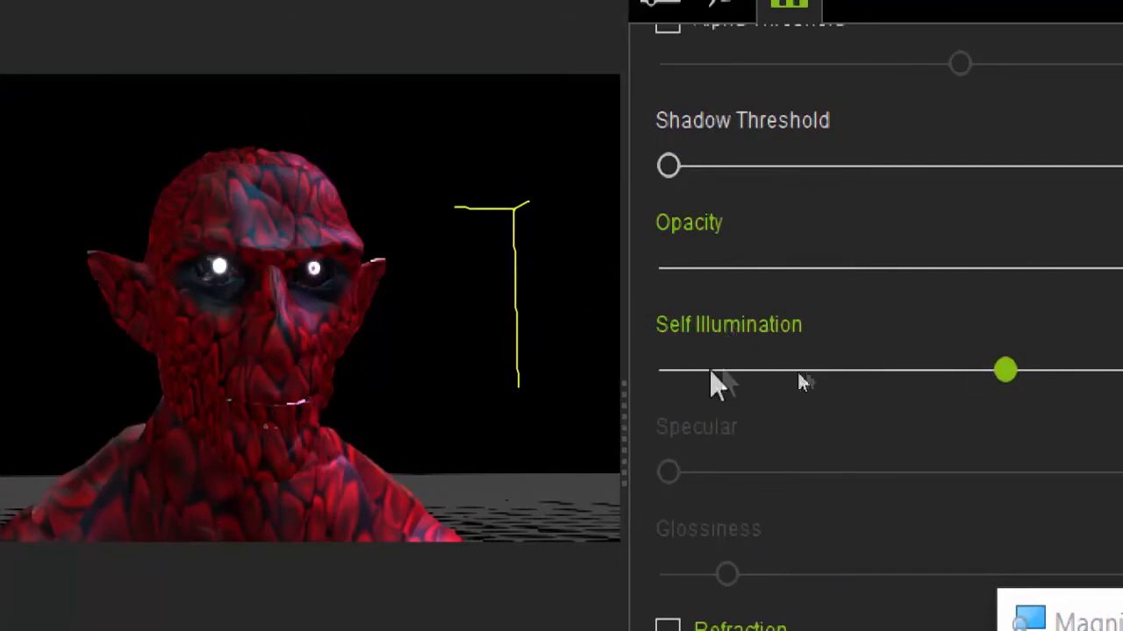
{"action": "left_click_drag", "start_coordinate": [538, 295], "coordinate": [303, 308]}
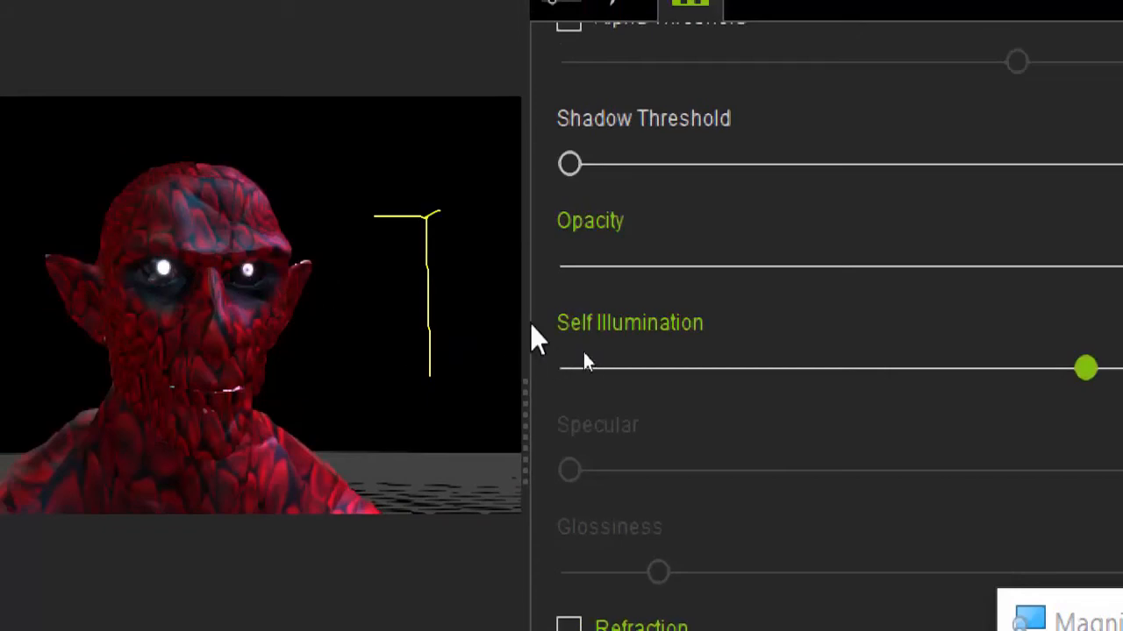
{"action": "left_click_drag", "start_coordinate": [529, 293], "coordinate": [814, 301]}
{"action": "left_click_drag", "start_coordinate": [477, 405], "coordinate": [595, 319]}
{"action": "scroll", "coordinate": [951, 428], "scroll_direction": "up", "scroll_amount": 7}
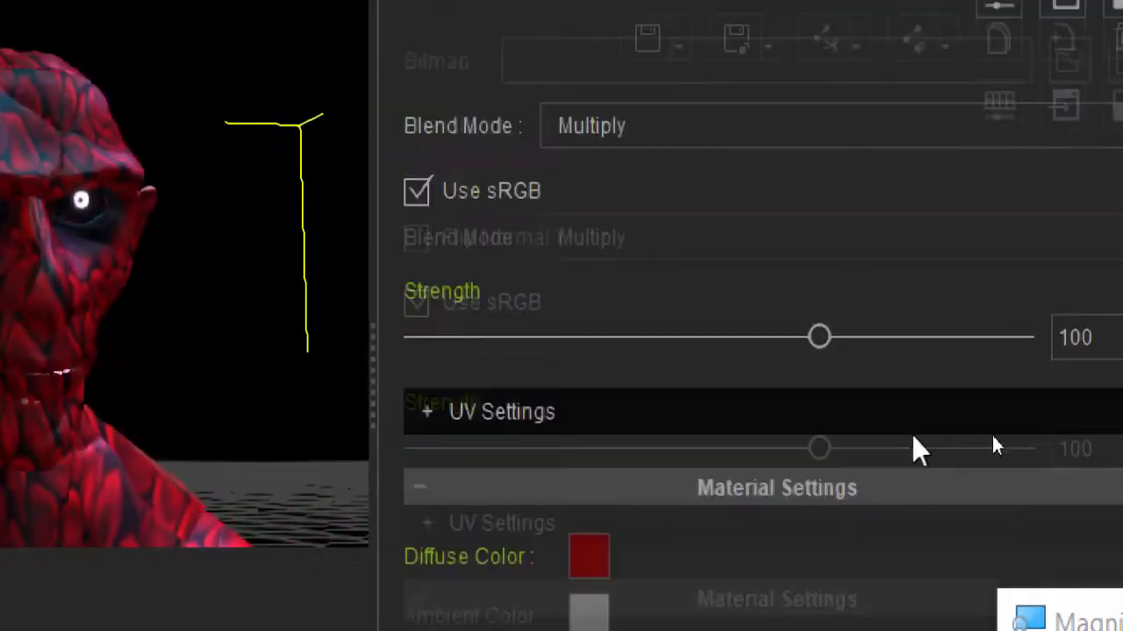
{"action": "scroll", "coordinate": [909, 435], "scroll_direction": "up", "scroll_amount": 6}
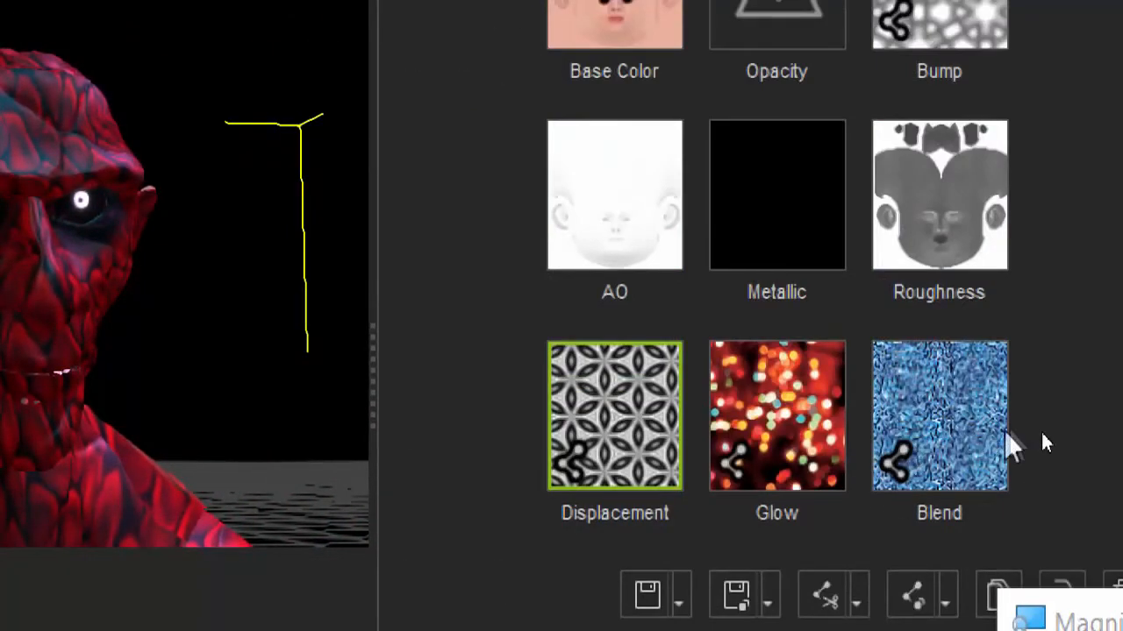
{"action": "scroll", "coordinate": [1043, 443], "scroll_direction": "down", "scroll_amount": 2}
{"action": "double_click", "coordinate": [954, 321]}
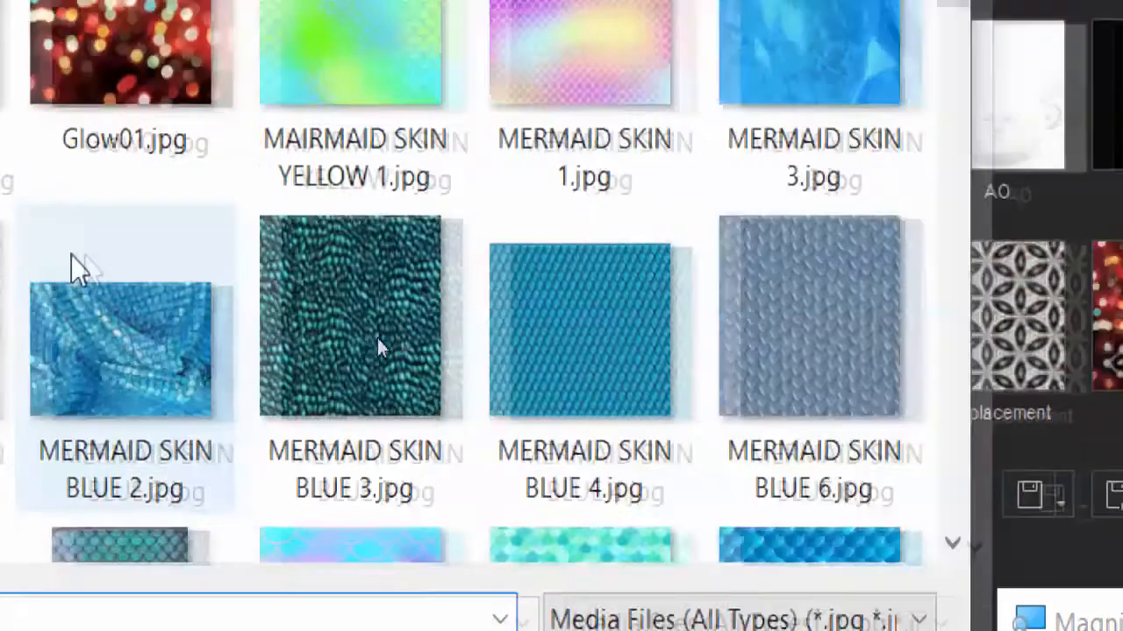
{"action": "scroll", "coordinate": [398, 492], "scroll_direction": "down", "scroll_amount": 3}
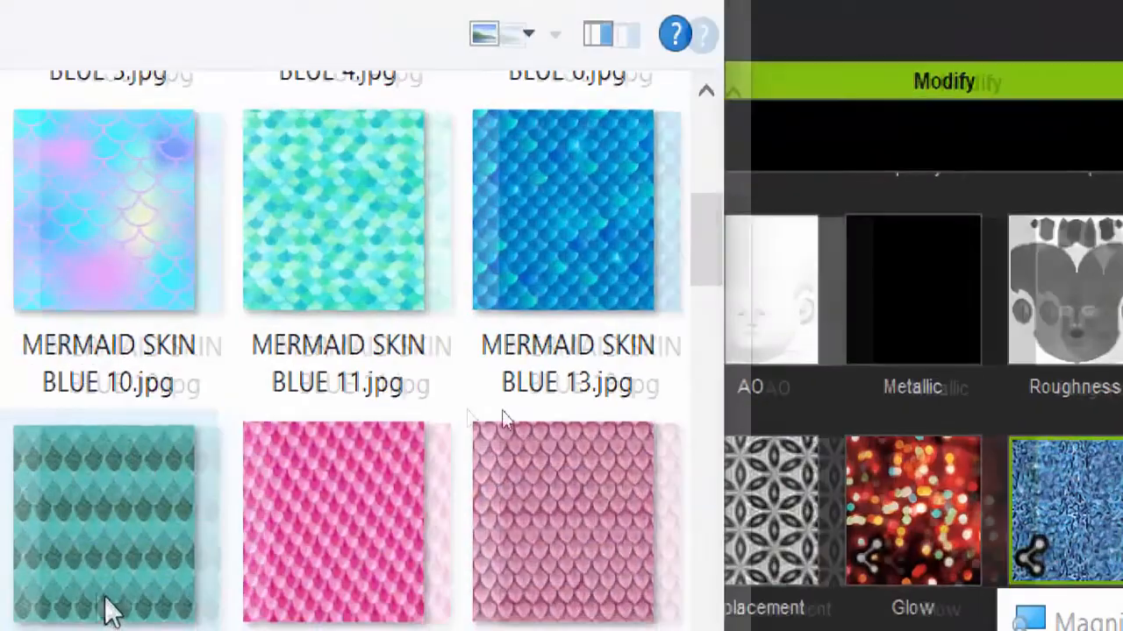
{"action": "scroll", "coordinate": [503, 421], "scroll_direction": "down", "scroll_amount": 8}
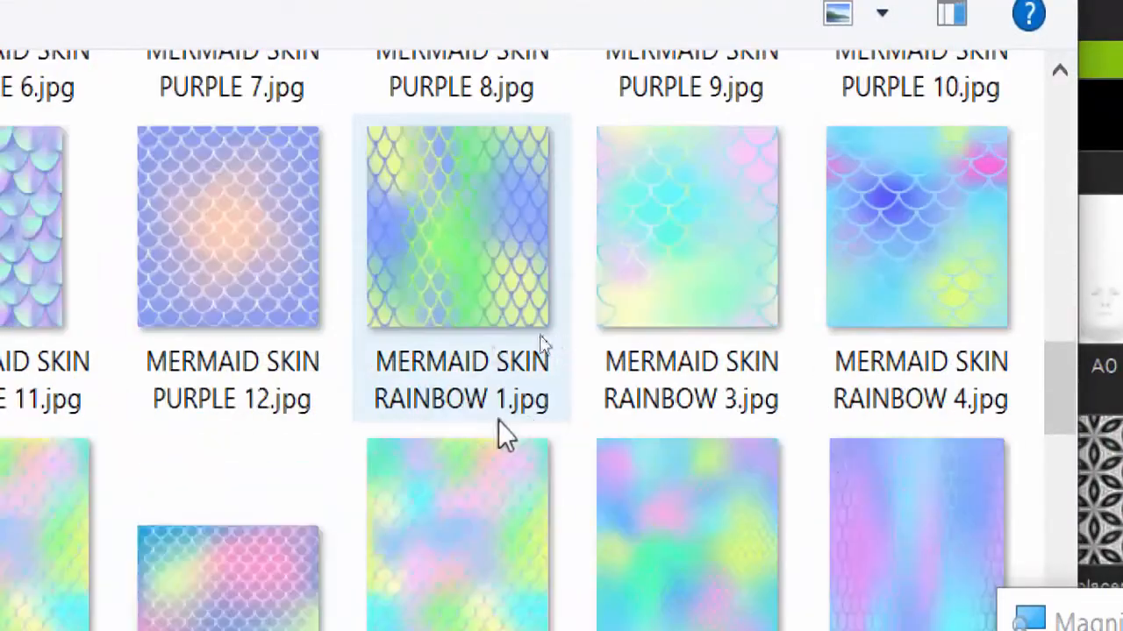
{"action": "scroll", "coordinate": [421, 439], "scroll_direction": "up", "scroll_amount": 8}
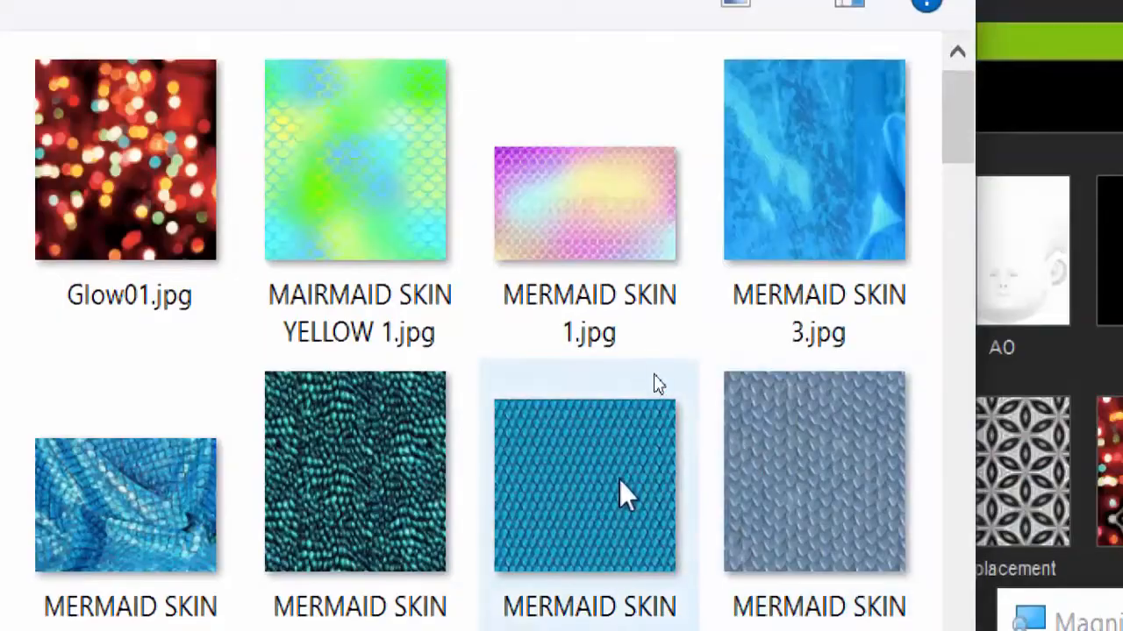
{"action": "double_click", "coordinate": [876, 477]}
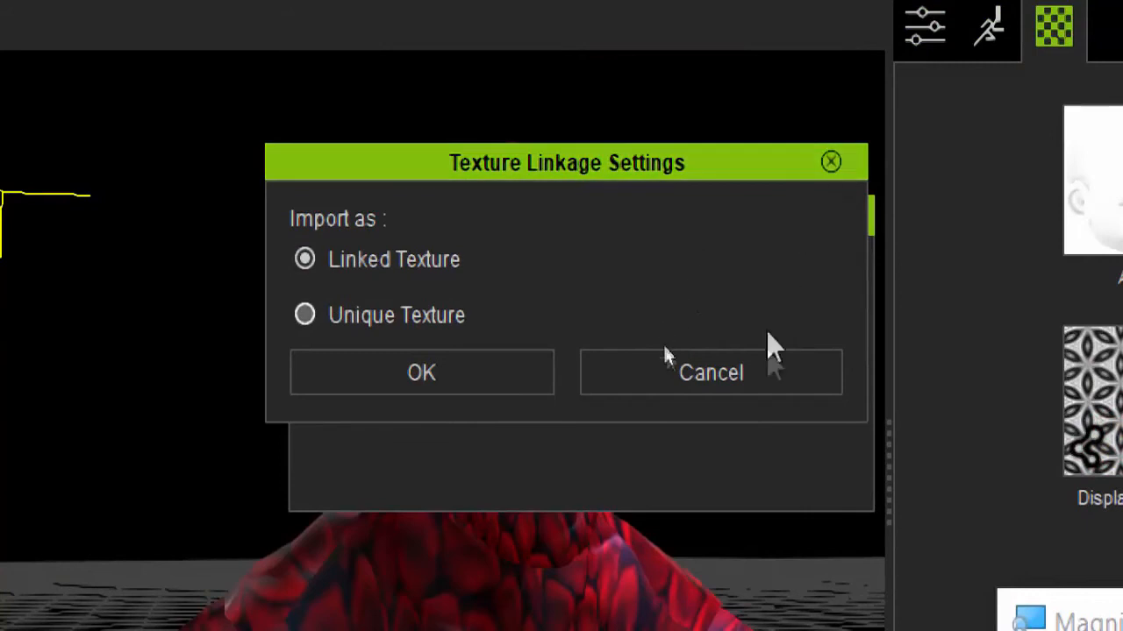
{"action": "left_click", "coordinate": [754, 376]}
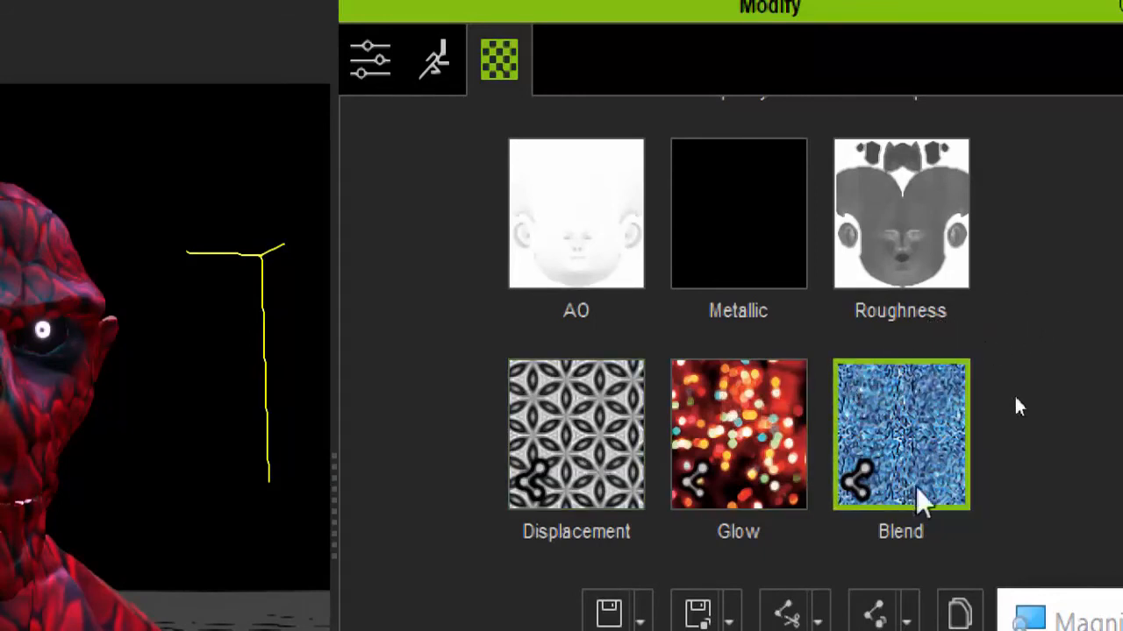
- Load MERMAID SKNI BLUE 6.jpg as a linked texture into the Blend channel of the red demon's skin material
{"action": "left_click", "coordinate": [940, 412]}
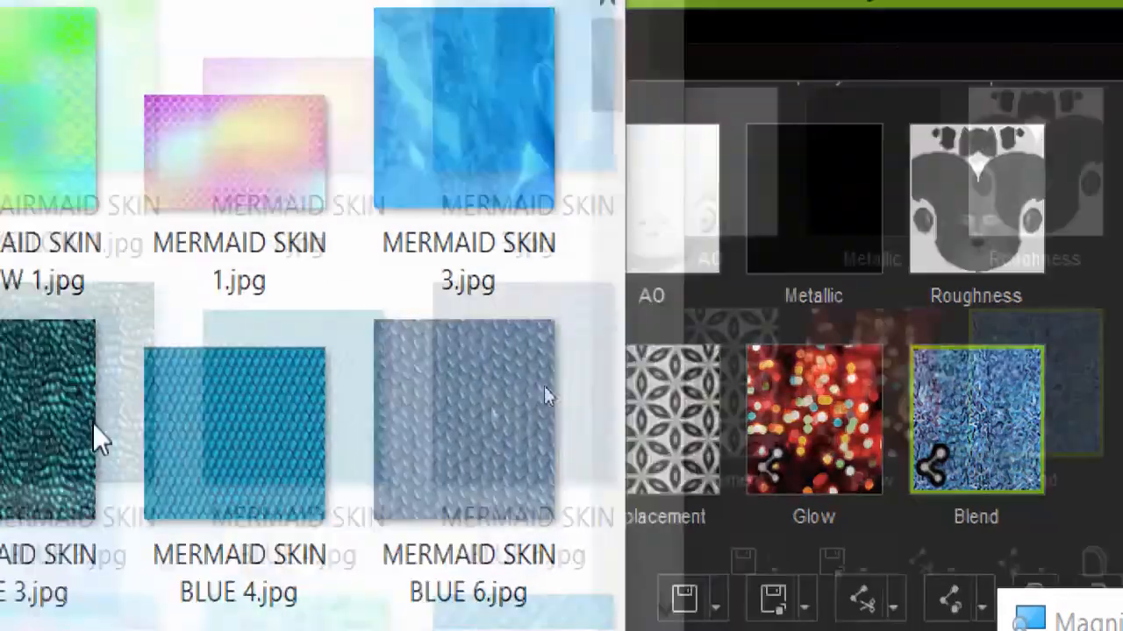
{"action": "scroll", "coordinate": [338, 356], "scroll_direction": "down", "scroll_amount": 5}
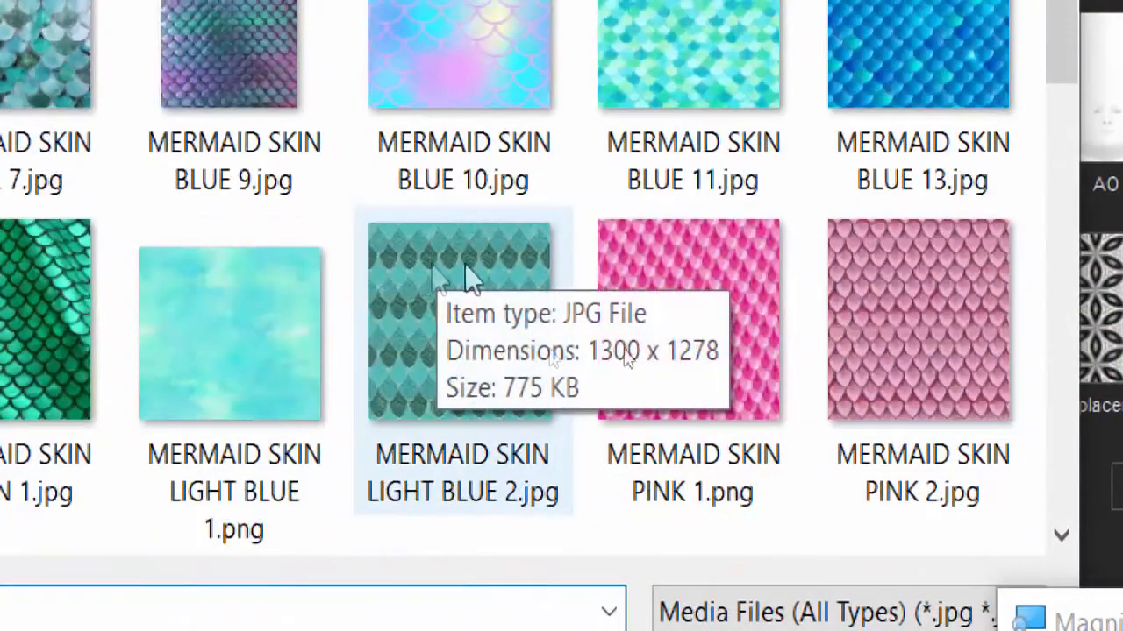
{"action": "scroll", "coordinate": [470, 279], "scroll_direction": "down", "scroll_amount": 10}
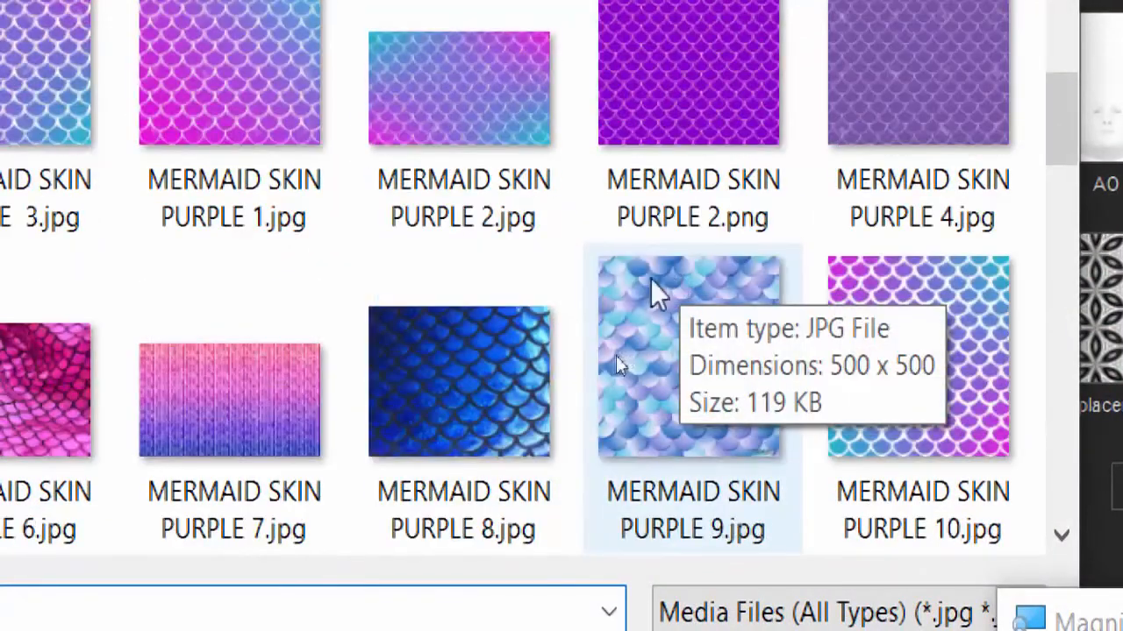
{"action": "scroll", "coordinate": [468, 295], "scroll_direction": "down", "scroll_amount": 10}
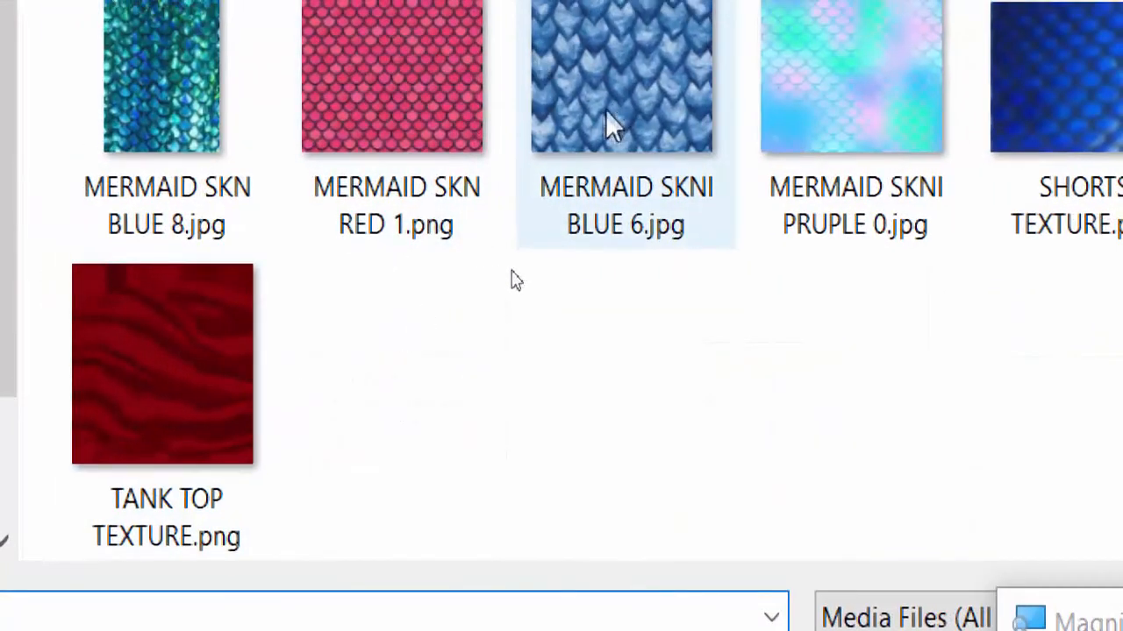
{"action": "left_click", "coordinate": [618, 105]}
{"action": "left_click", "coordinate": [793, 570]}
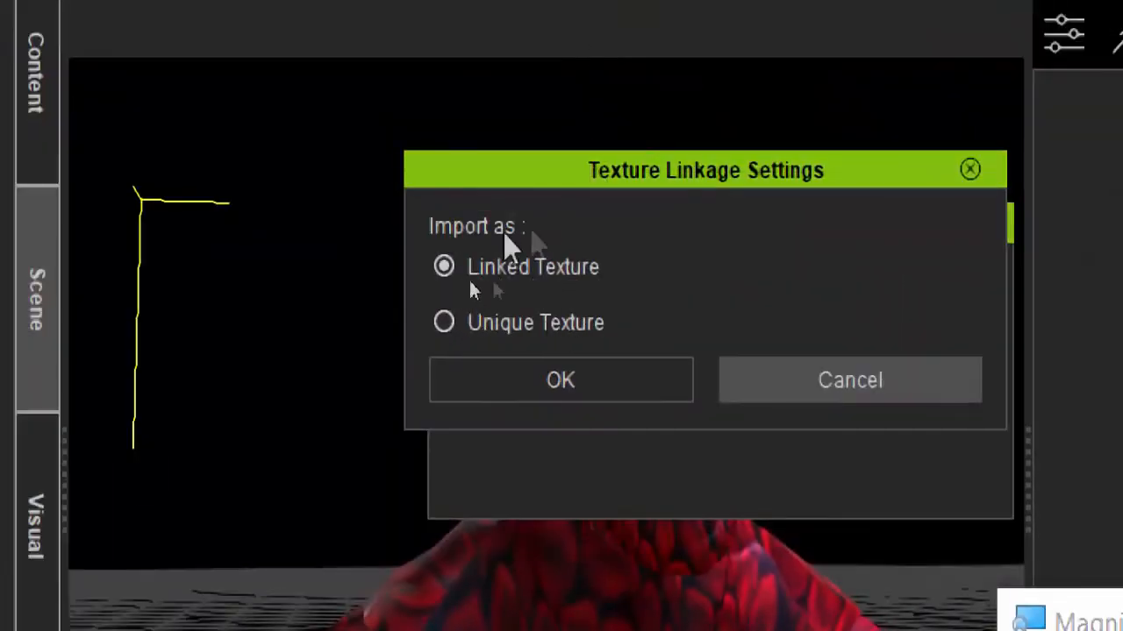
{"action": "left_click", "coordinate": [601, 393]}
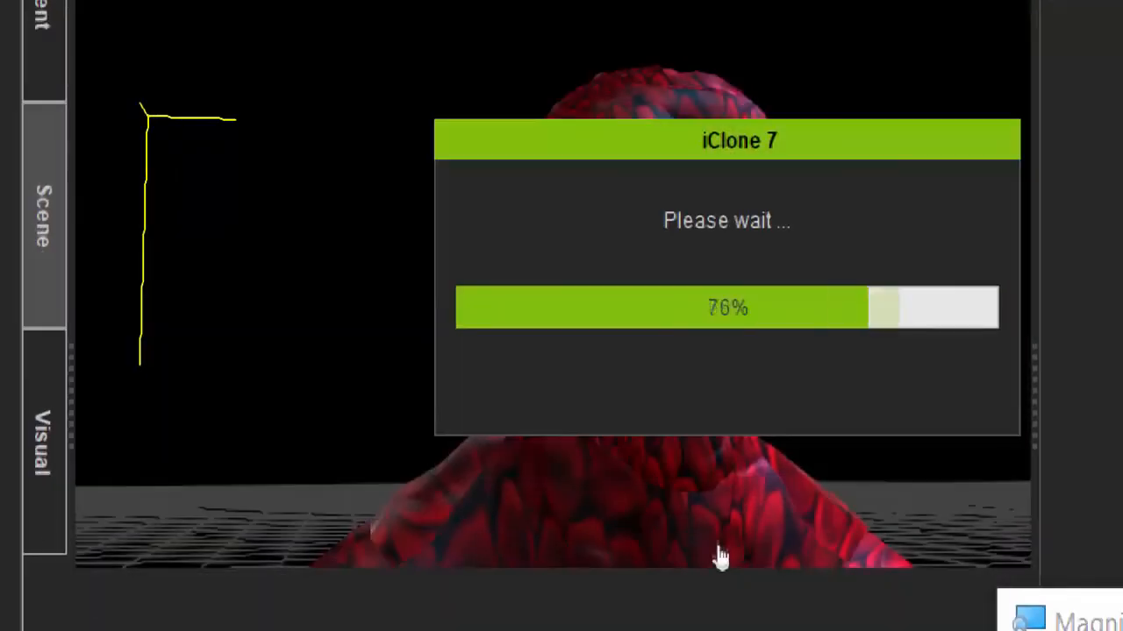
- Widen the 3D viewport on both sides and examine the blended skin texture on the red demon's chest and shoulders
{"action": "left_click_drag", "start_coordinate": [781, 402], "coordinate": [745, 175]}
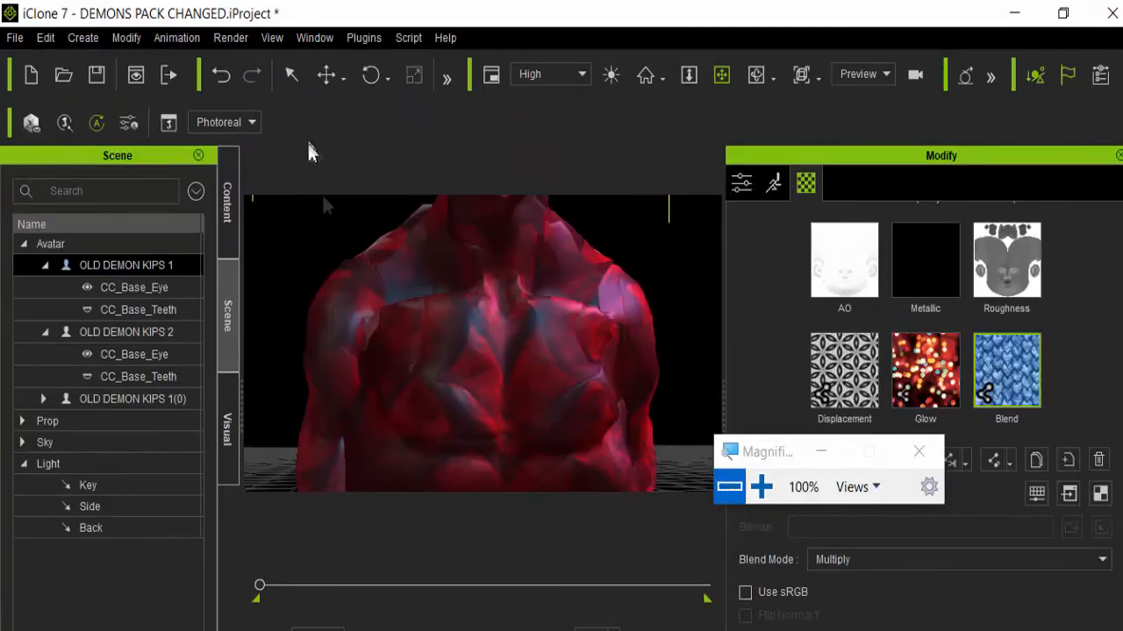
{"action": "left_click_drag", "start_coordinate": [242, 371], "coordinate": [130, 360]}
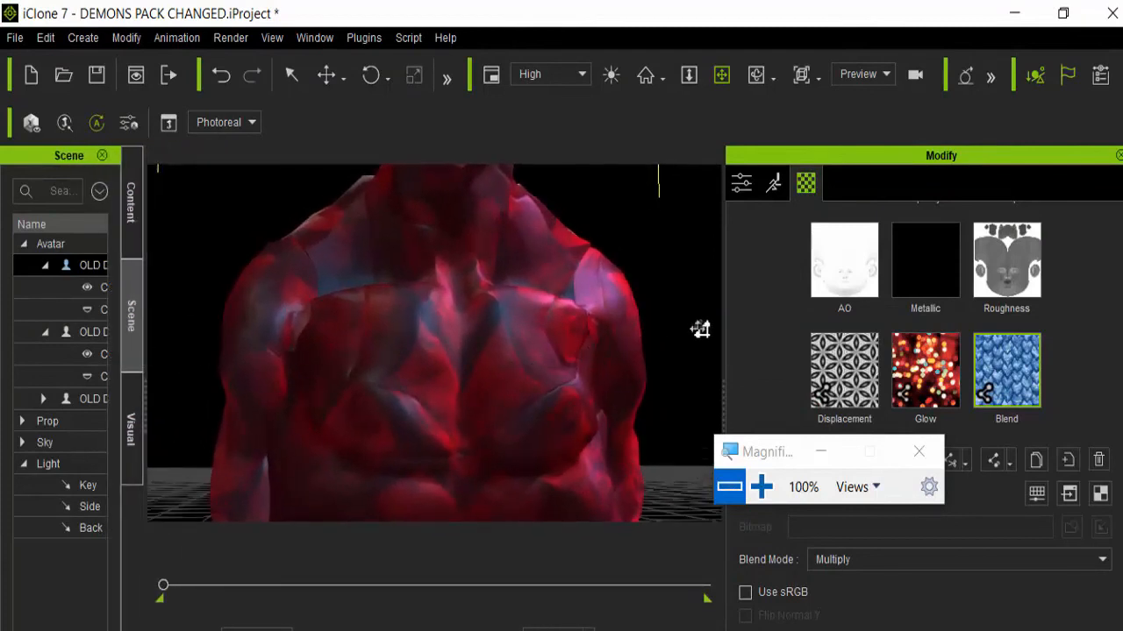
{"action": "left_click_drag", "start_coordinate": [721, 319], "coordinate": [848, 323]}
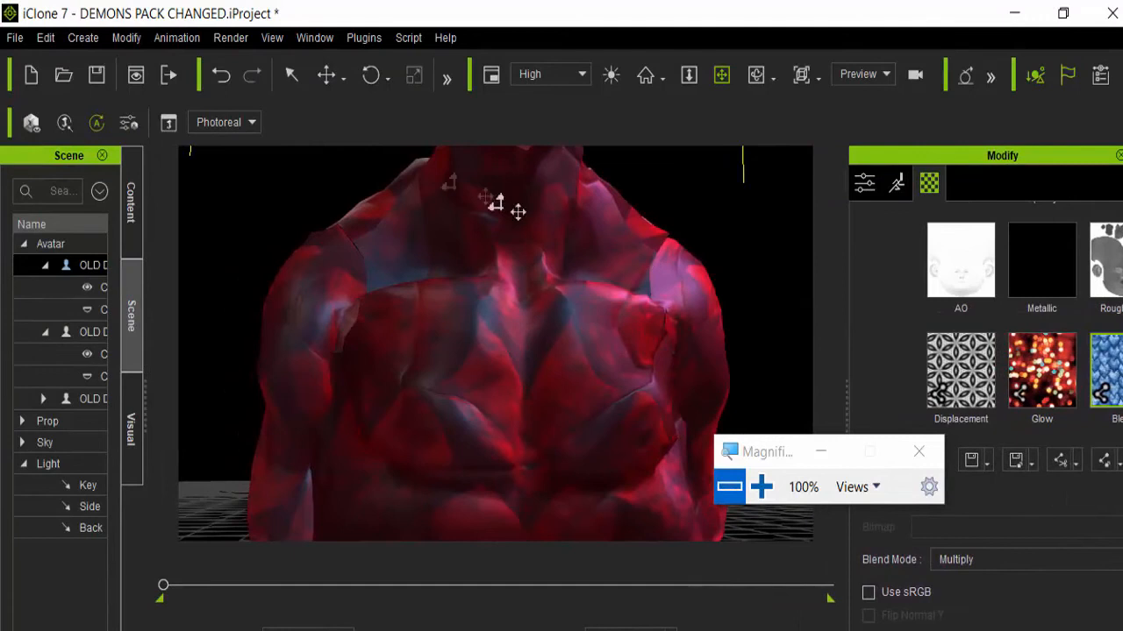
- Undo the Blend texture change and bring the red demon's head and shoulders back into view
{"action": "left_click", "coordinate": [221, 77]}
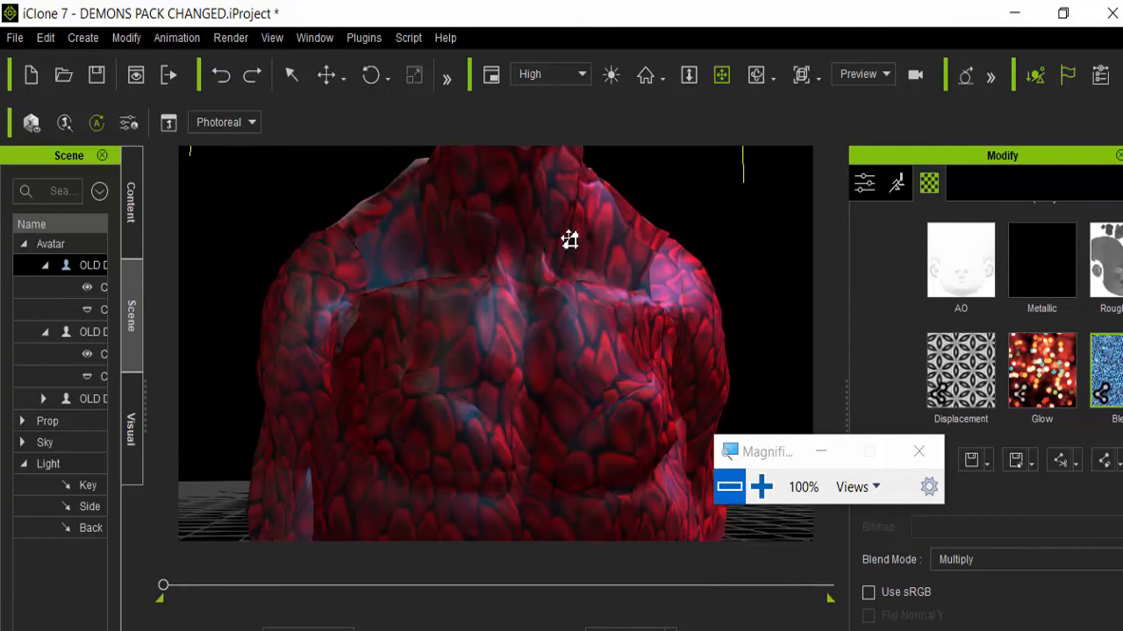
{"action": "left_click_drag", "start_coordinate": [594, 246], "coordinate": [587, 425]}
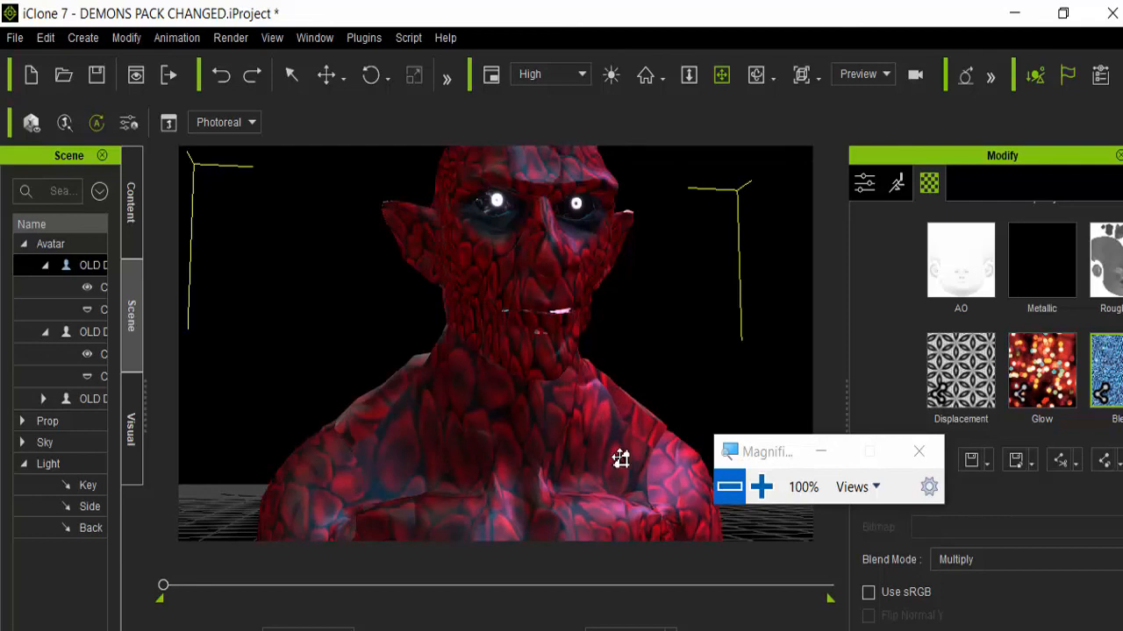
{"action": "left_click_drag", "start_coordinate": [620, 457], "coordinate": [628, 491]}
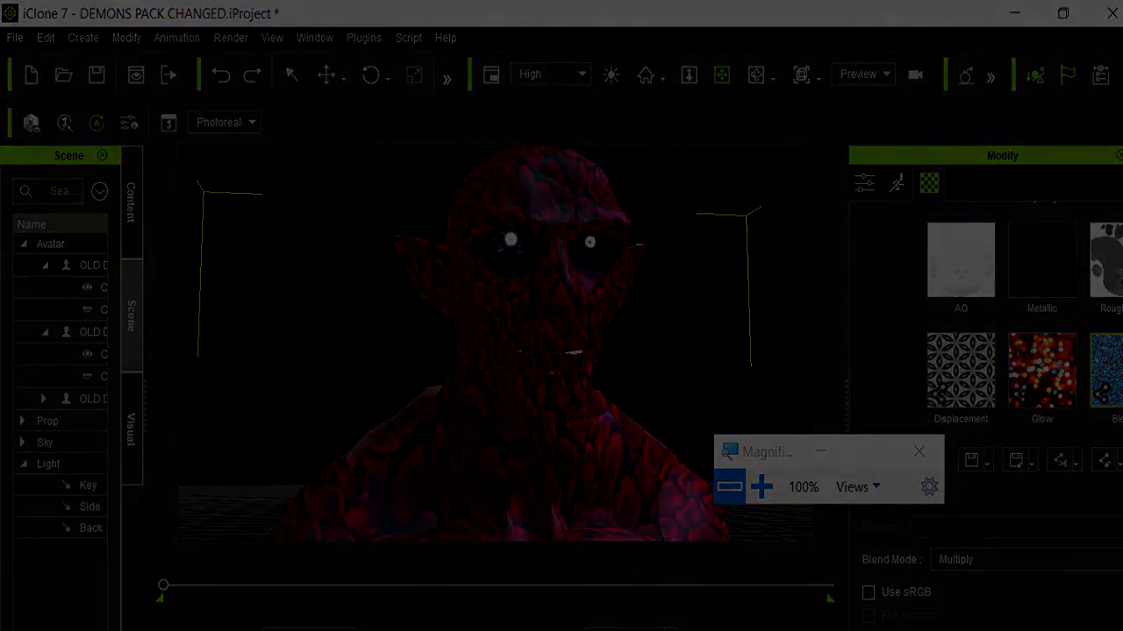